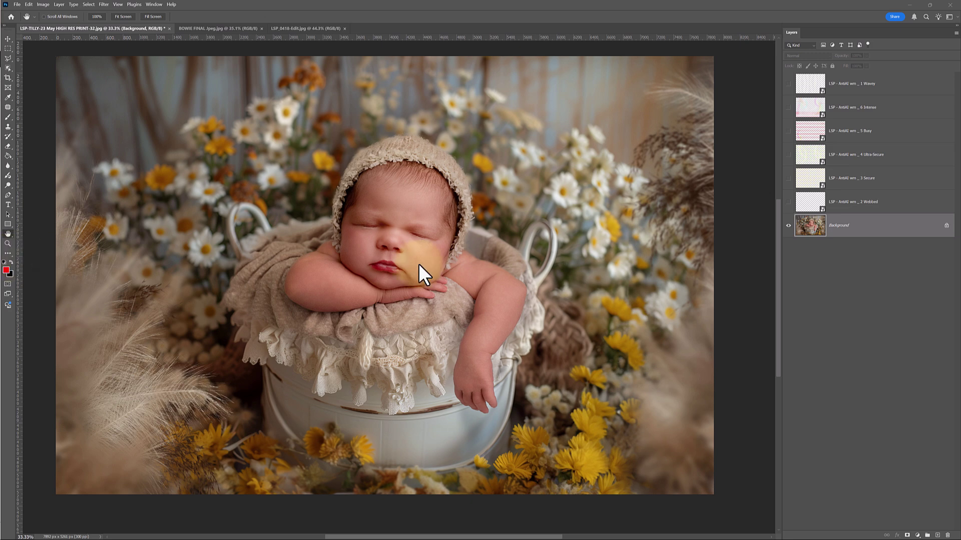
- Briefly preview the Webbed, Secure, Ultra-Secure, Busy and Wavey watermark overlays, hiding each again
click(788, 200)
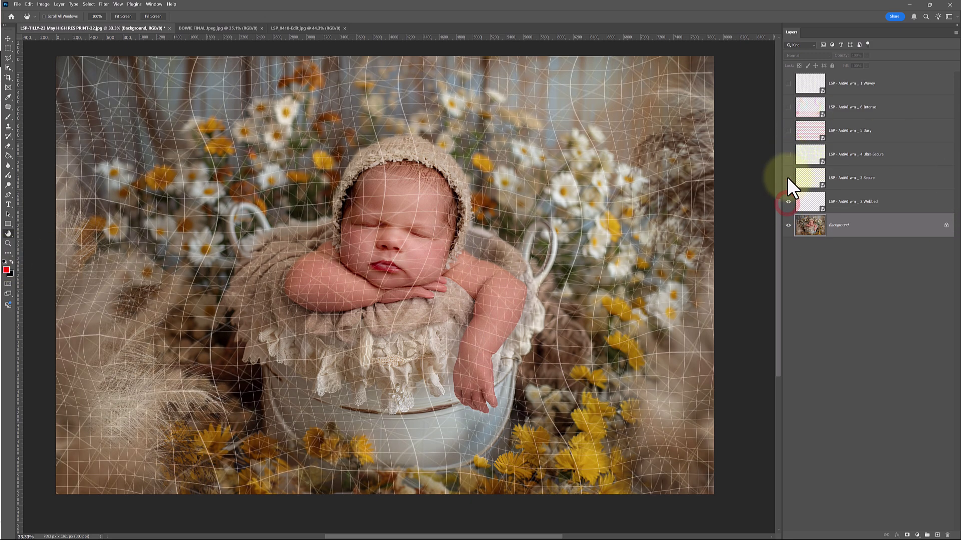
click(788, 200)
click(788, 179)
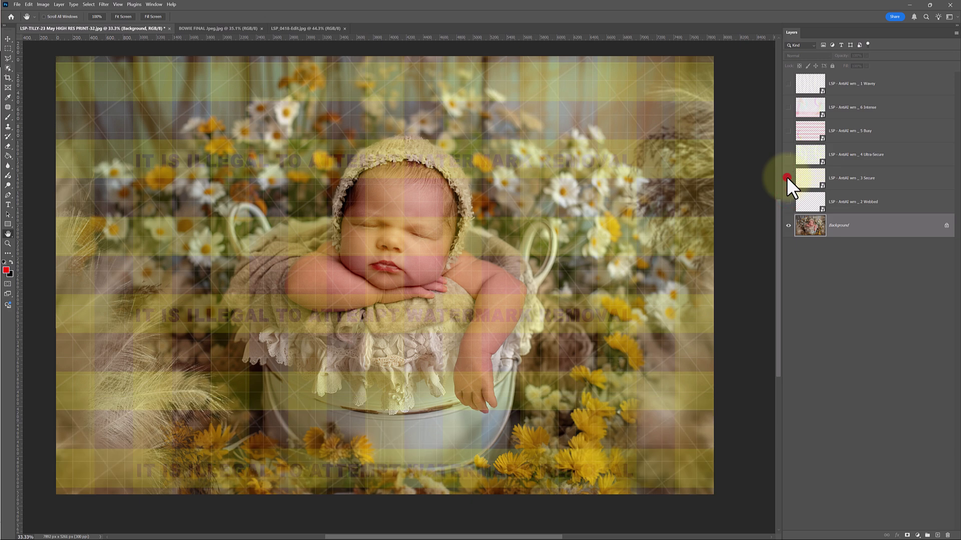
click(788, 177)
click(786, 157)
click(785, 157)
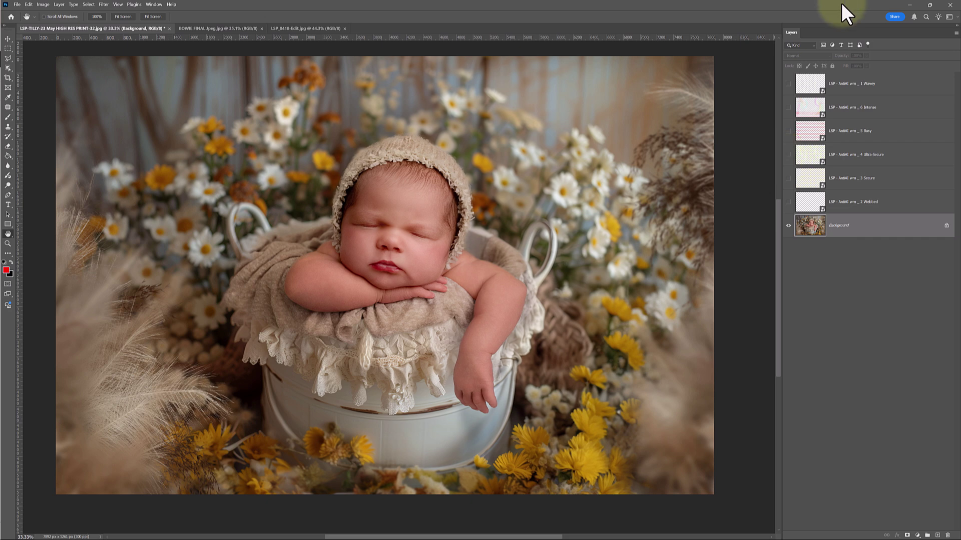
click(788, 133)
click(789, 133)
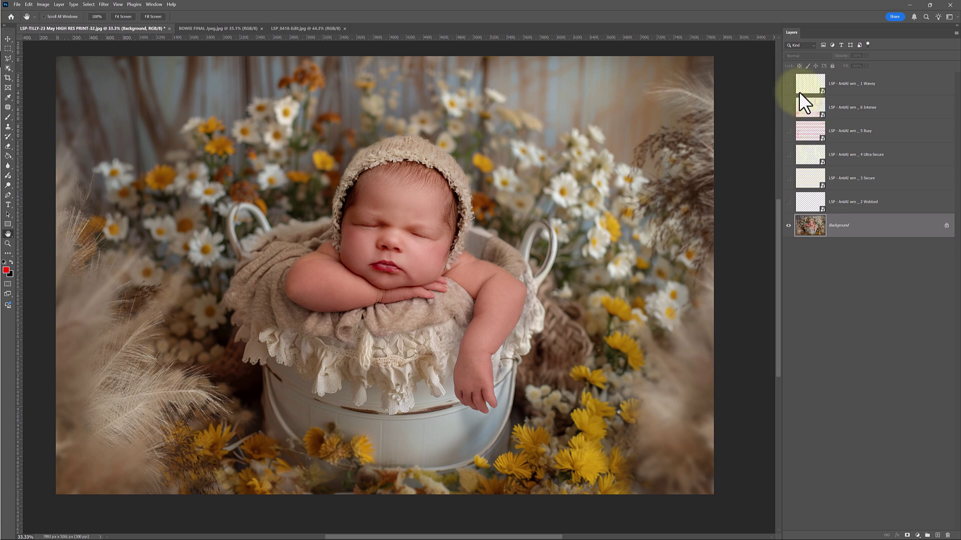
click(783, 84)
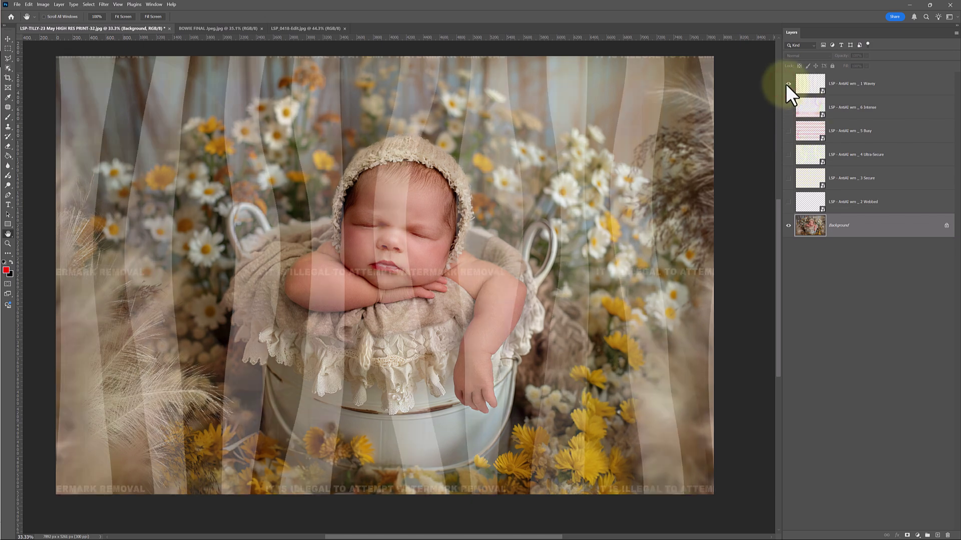
click(786, 83)
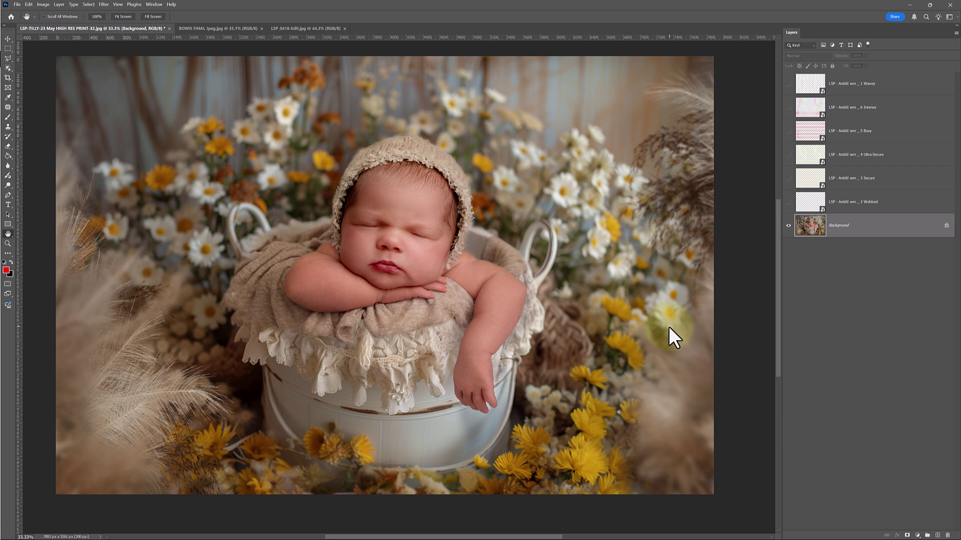
- Show the Ultra-Secure layer, set its opacity to 49%, then hide it
click(788, 155)
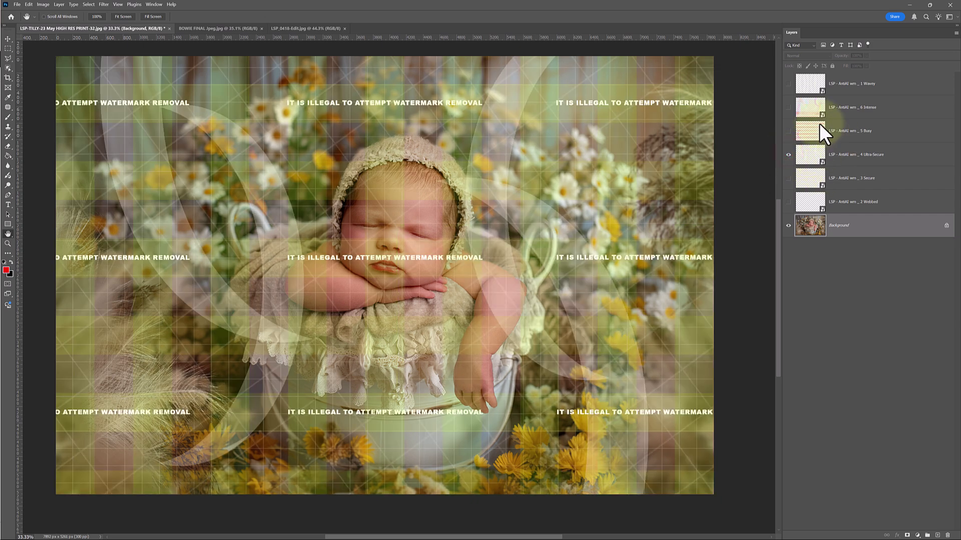
click(849, 150)
click(865, 56)
drag(852, 62, 861, 60)
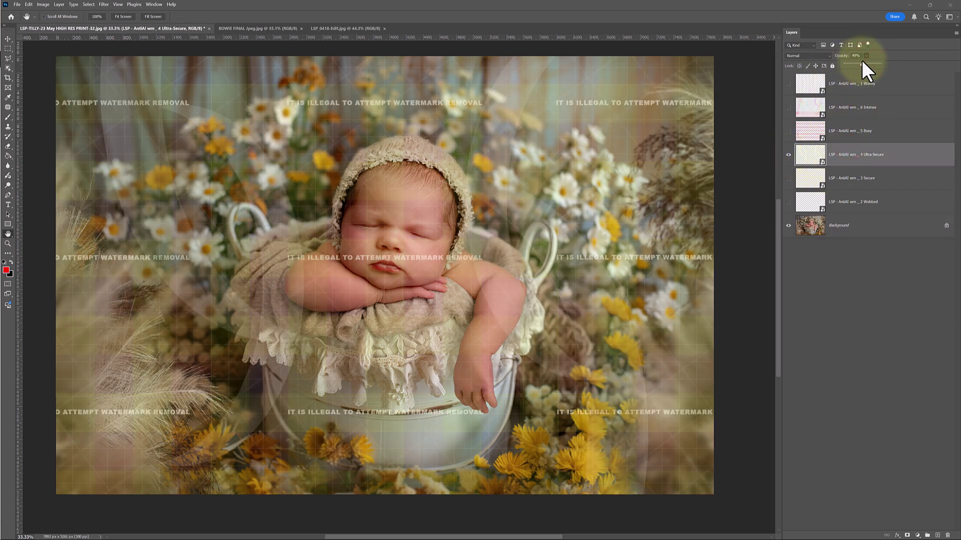
click(845, 146)
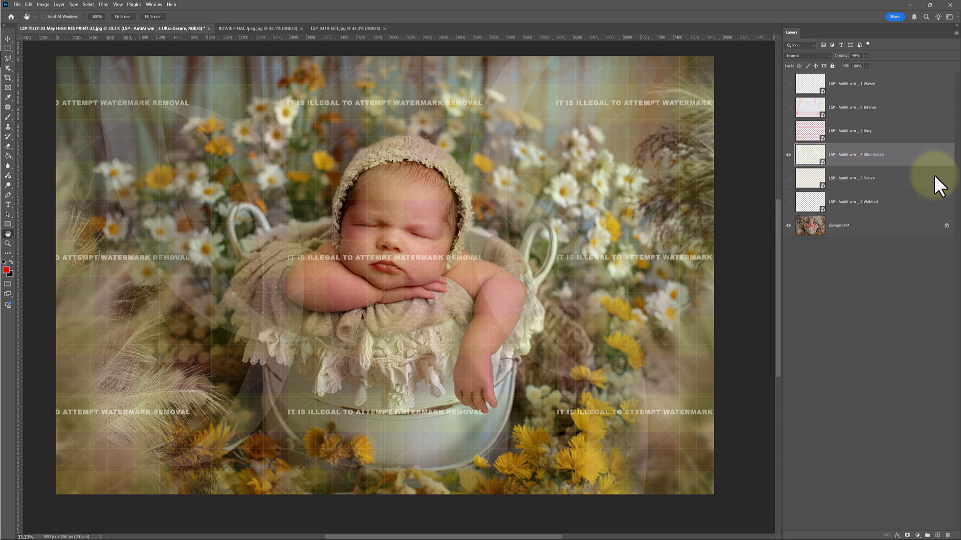
click(780, 157)
click(788, 155)
drag(778, 146, 770, 302)
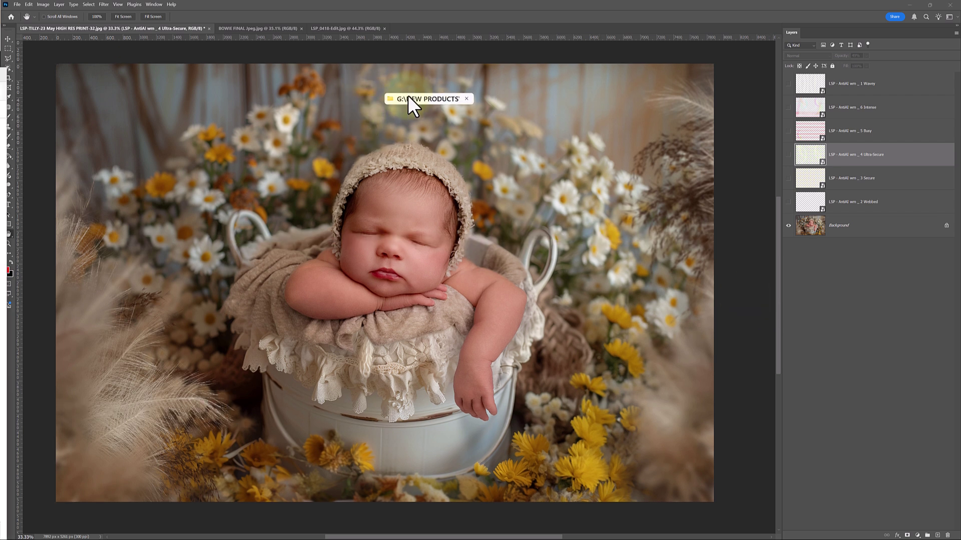
- Extract the watermark zip in DOWNLOADS to its suggested folder and copy that folder to the Desktop
key(alt+Tab)
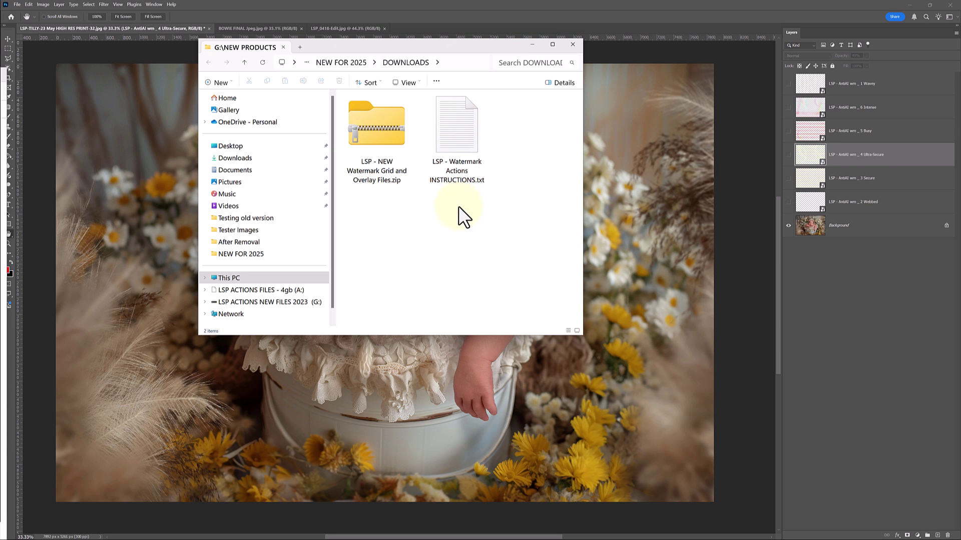
right_click(391, 127)
click(440, 227)
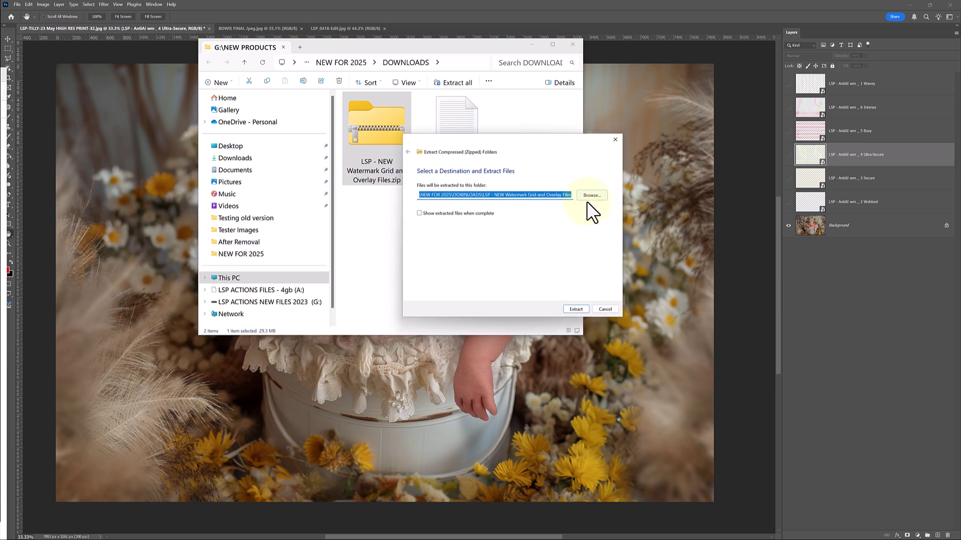
click(576, 309)
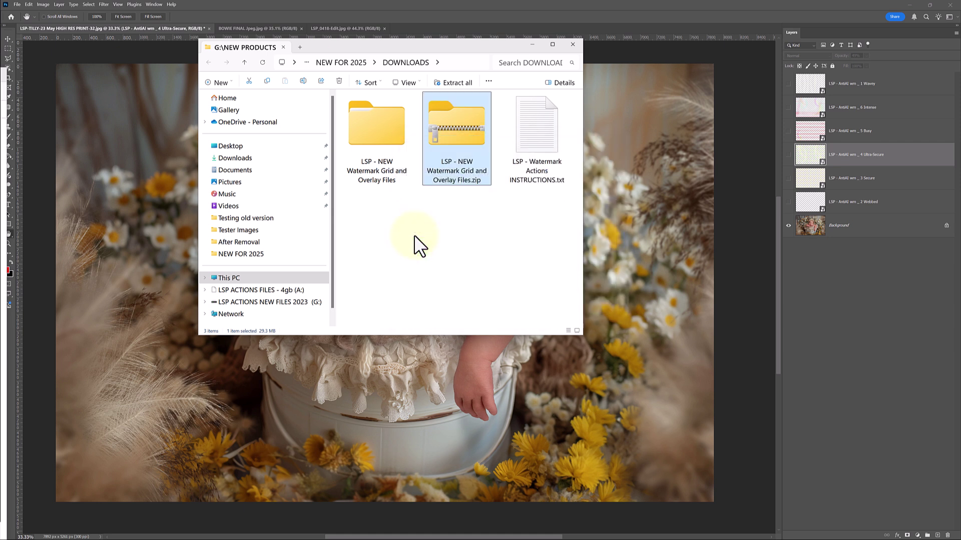
click(369, 143)
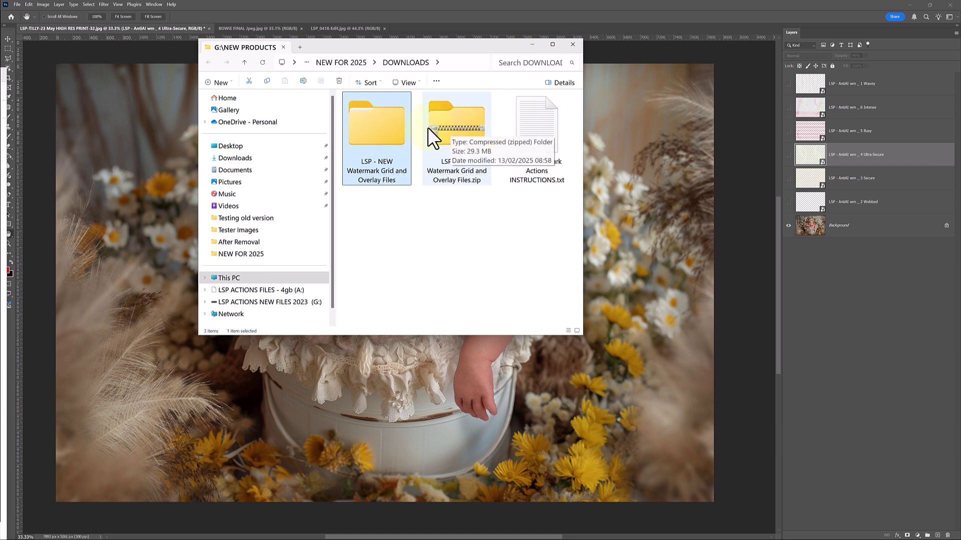
click(374, 121)
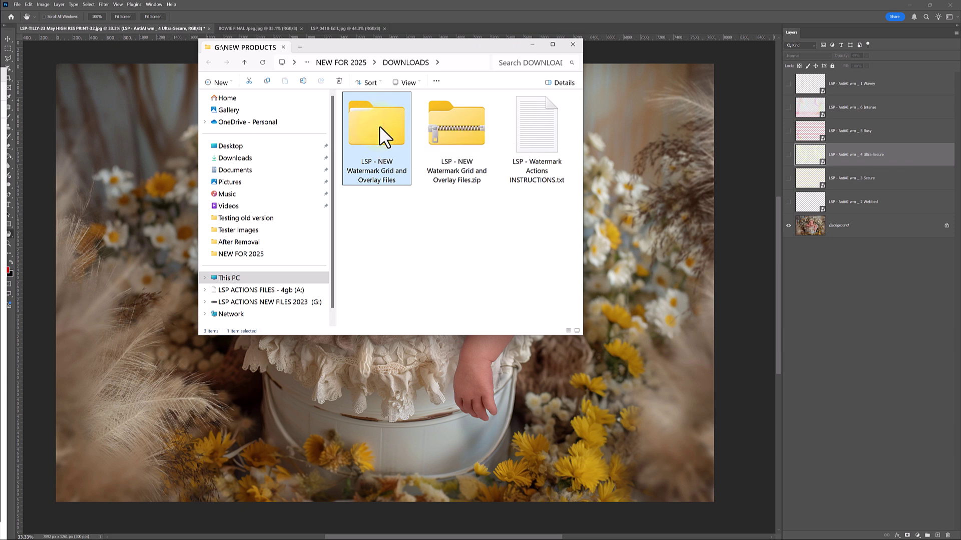
mouse_move(377, 127)
mouse_down()
mouse_move(302, 148)
mouse_move(376, 129)
mouse_move(391, 135)
mouse_up()
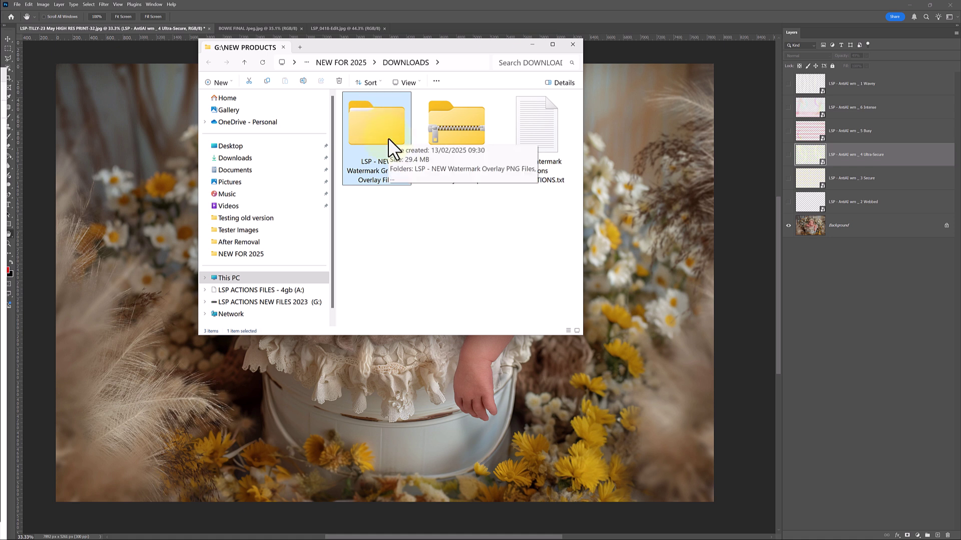
- Open the extracted folder and the LSP - NEW Watermark Overlay PNG Files folder, both as large icons
double_click(396, 134)
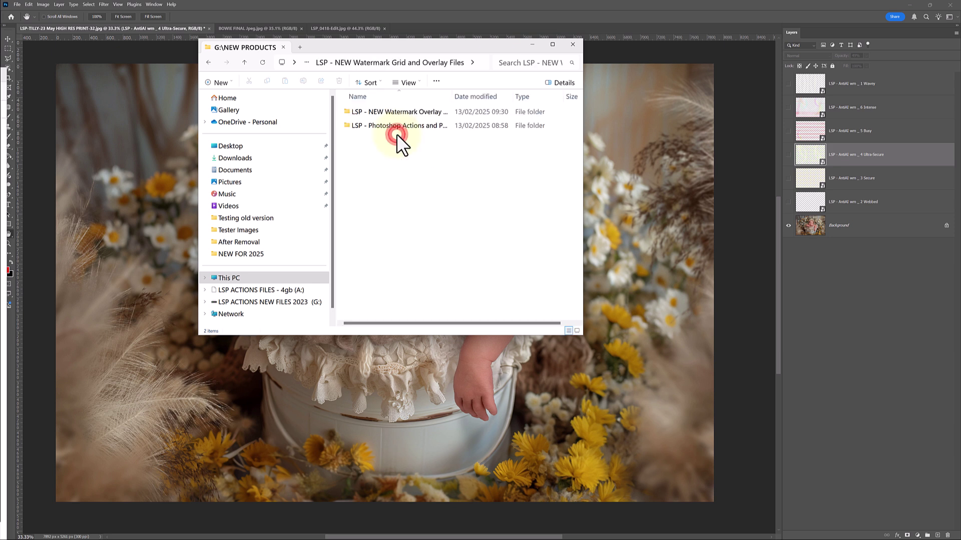
right_click(413, 152)
click(570, 158)
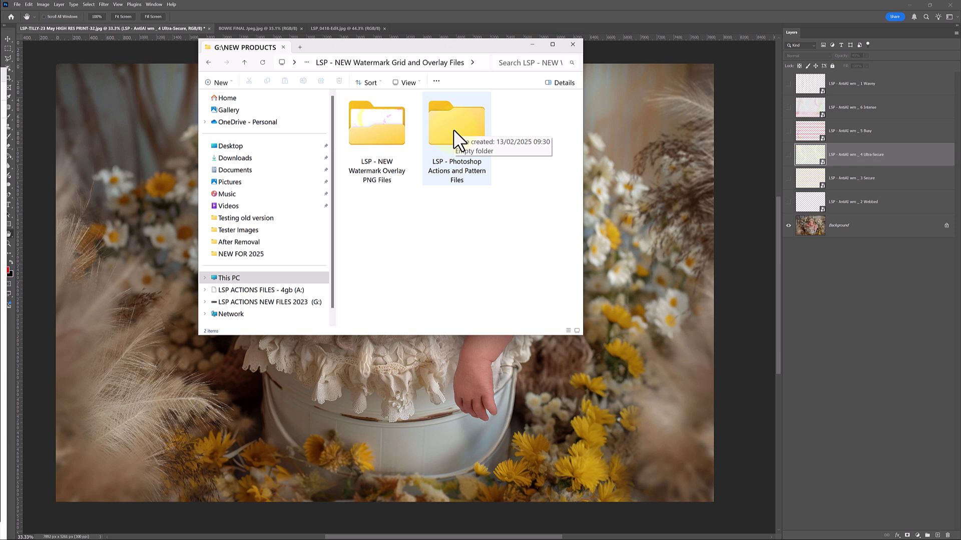
click(387, 150)
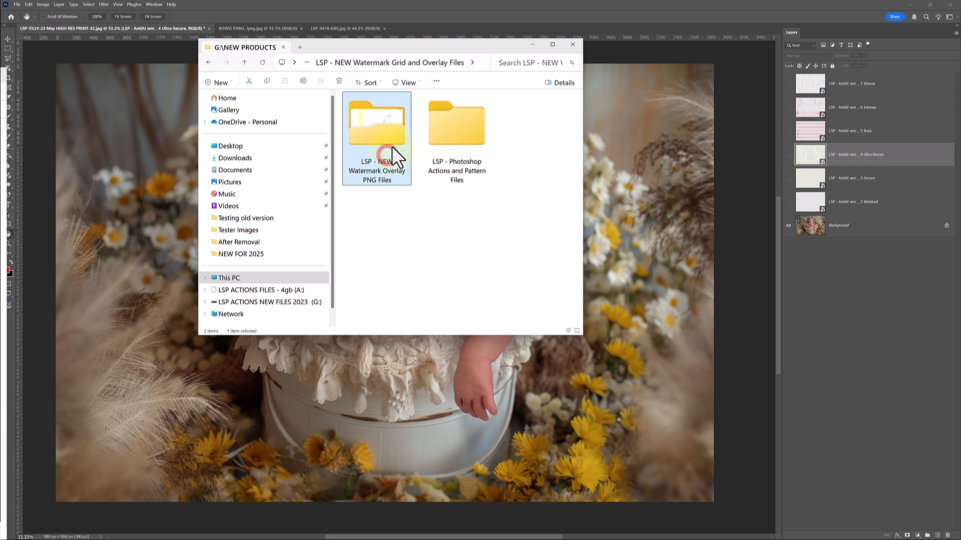
double_click(390, 137)
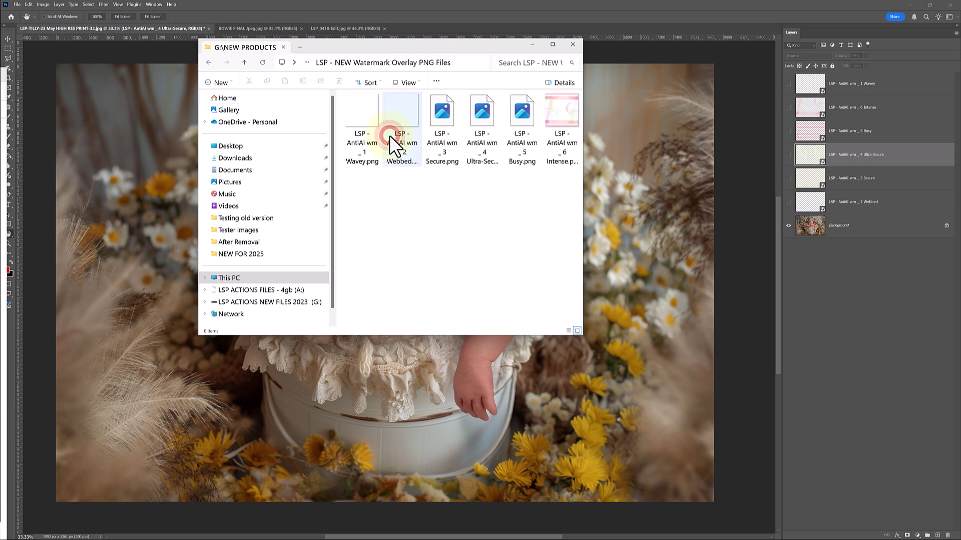
right_click(473, 199)
mouse_move(499, 210)
click(623, 226)
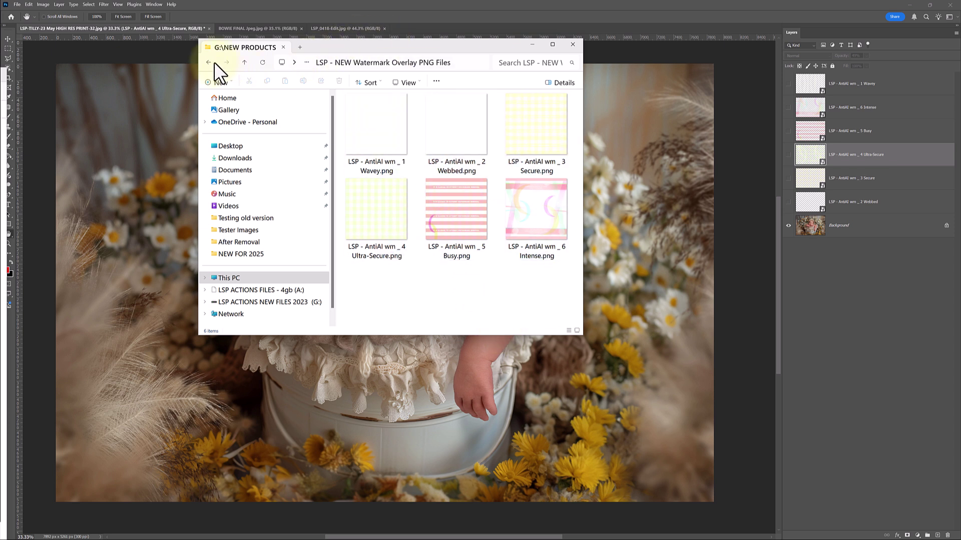
- Go up and open the Photoshop Actions and Pattern Files folder as extra large icons
click(244, 63)
double_click(478, 125)
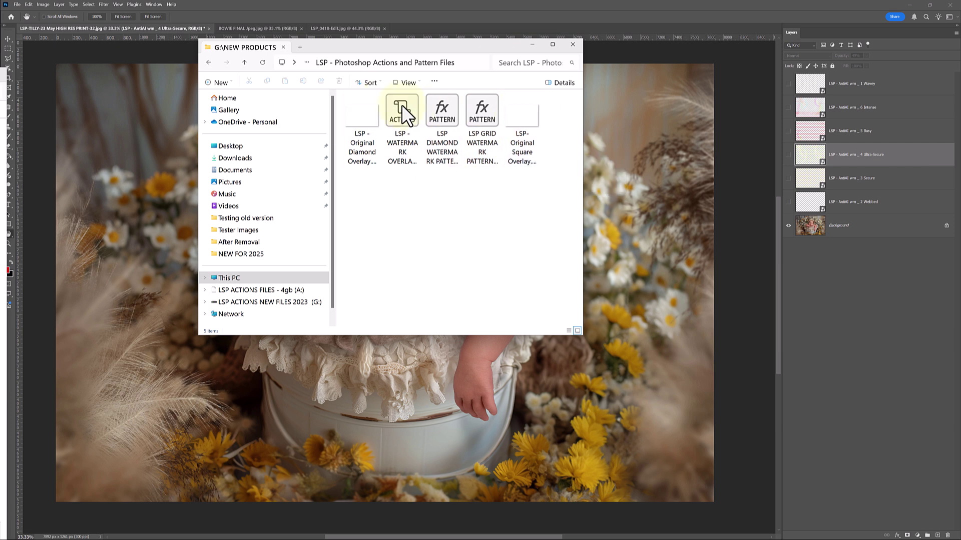
right_click(411, 191)
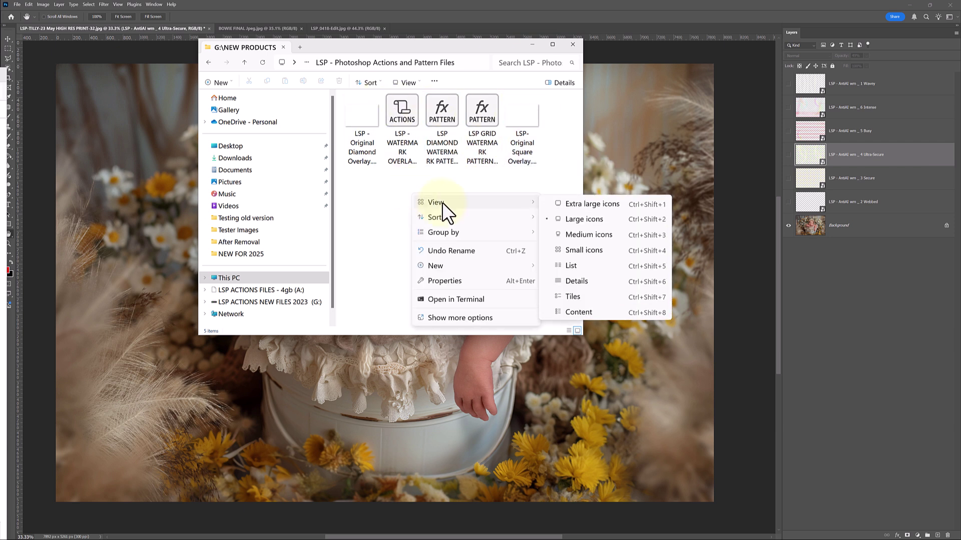
click(583, 204)
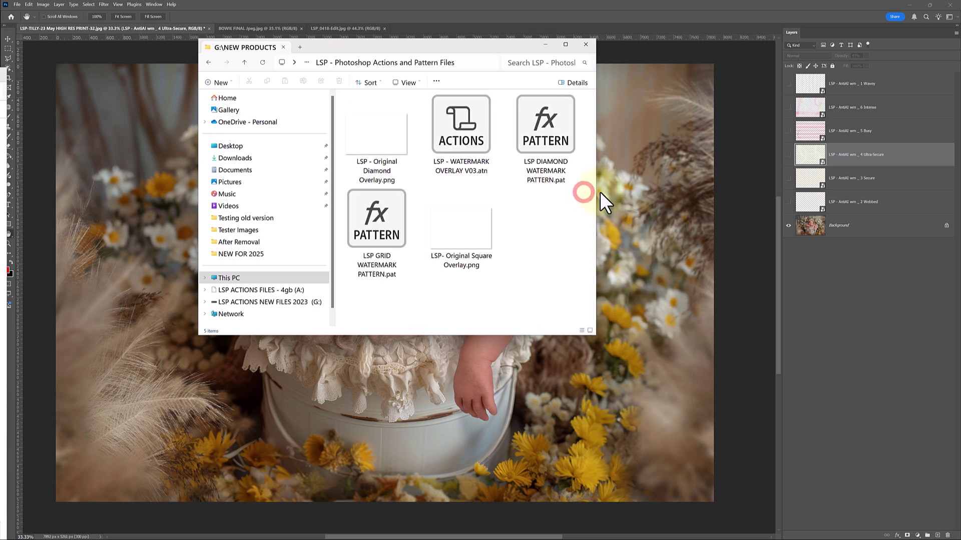
drag(485, 45, 418, 52)
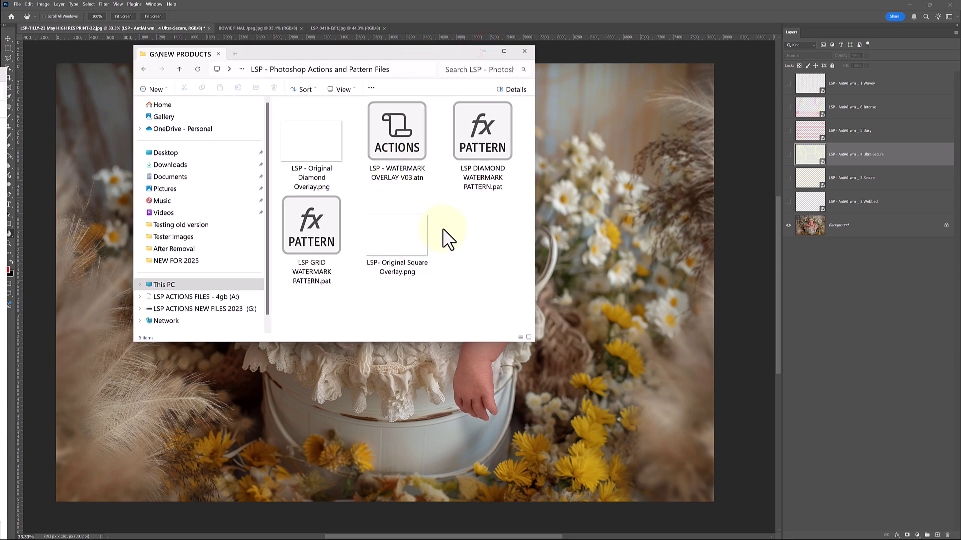
- Look over the folder's files, ending with the DIAMOND WATERMARK PATTERN file selected
click(325, 147)
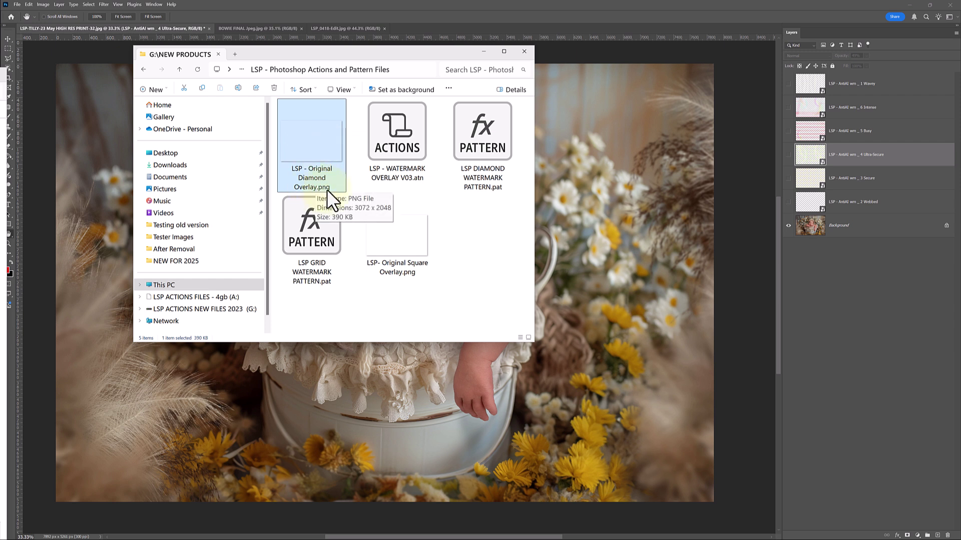
click(473, 249)
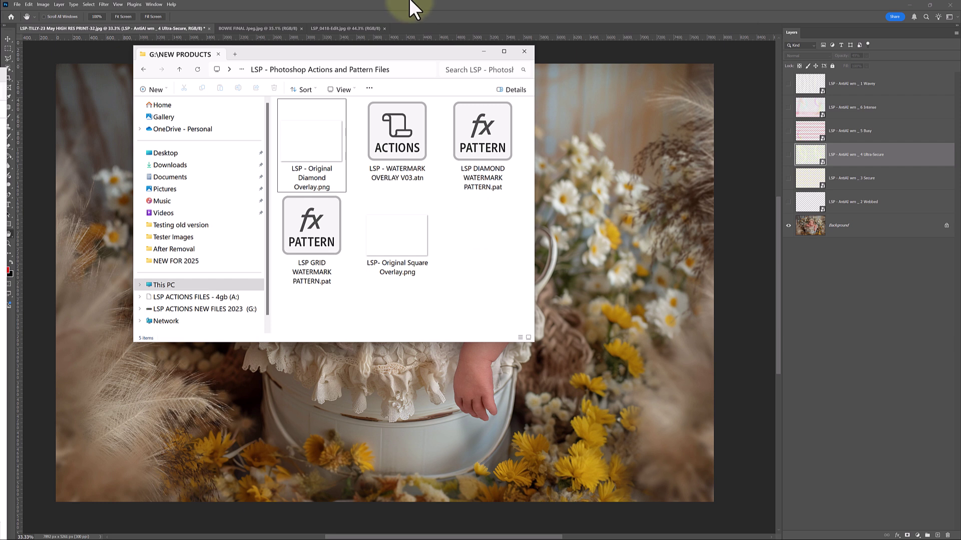
click(388, 137)
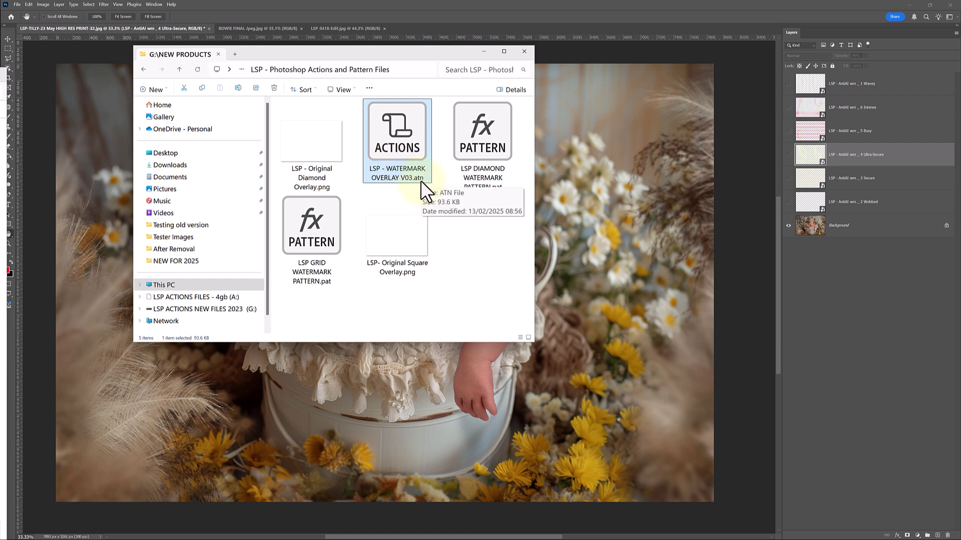
click(472, 167)
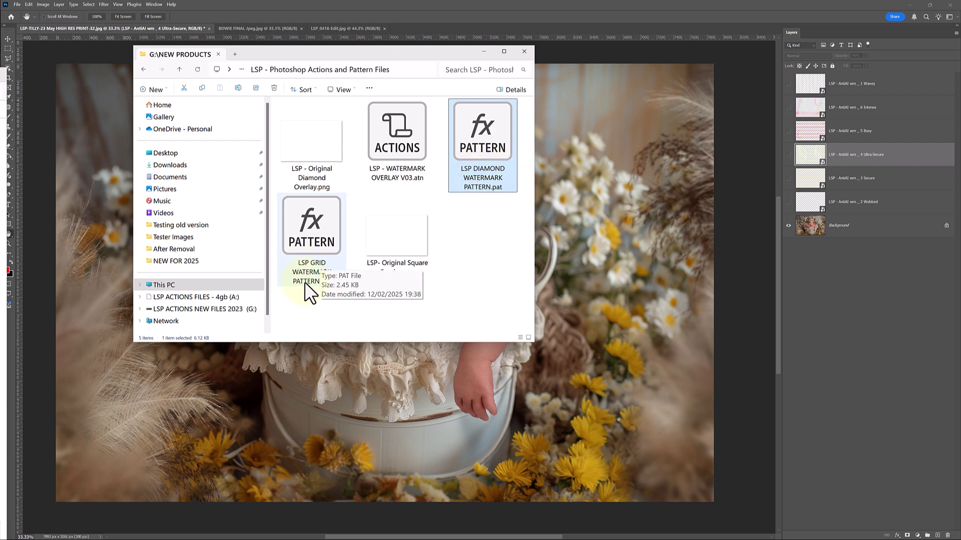
drag(404, 55, 391, 84)
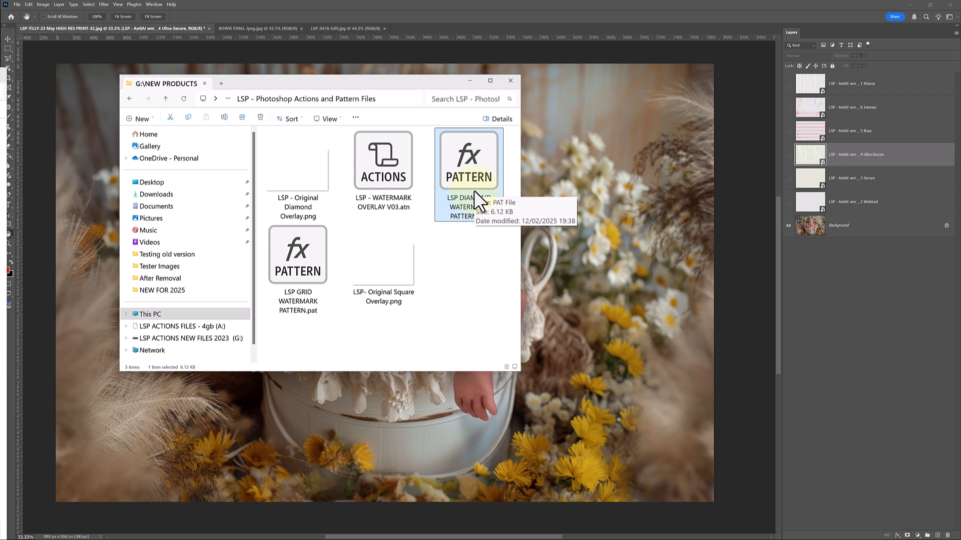
- Load the LSP DIAMOND and LSP GRID watermark pattern files into Photoshop
double_click(475, 155)
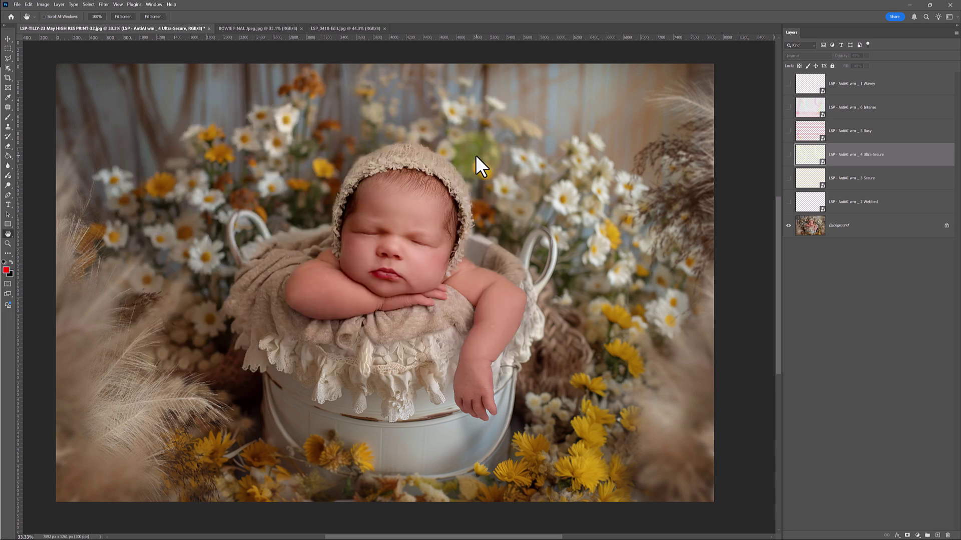
key(alt+Tab)
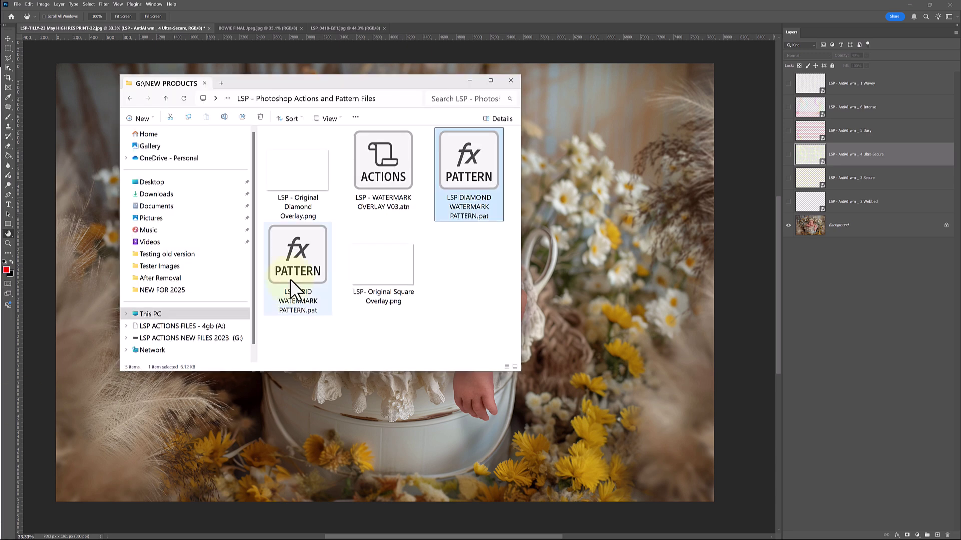
click(293, 253)
double_click(293, 253)
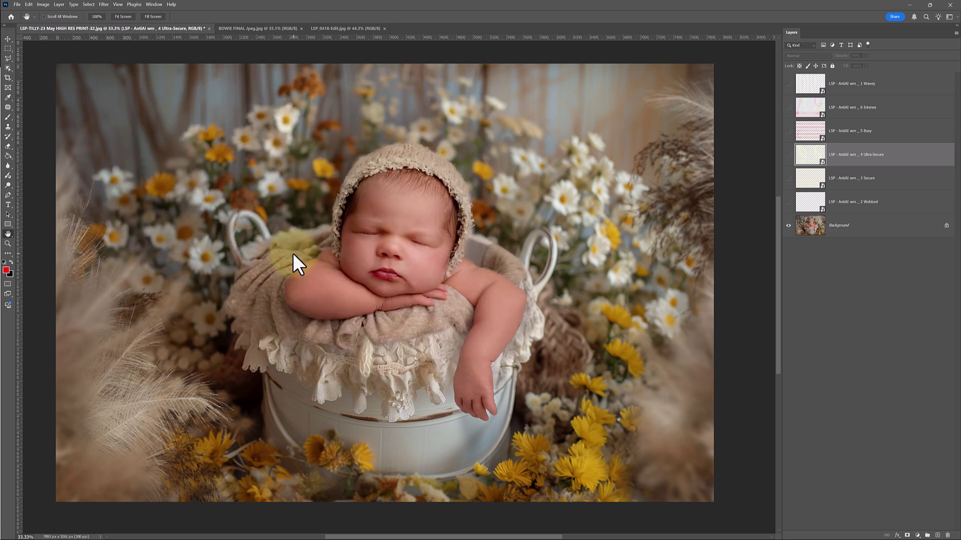
key(alt+Tab)
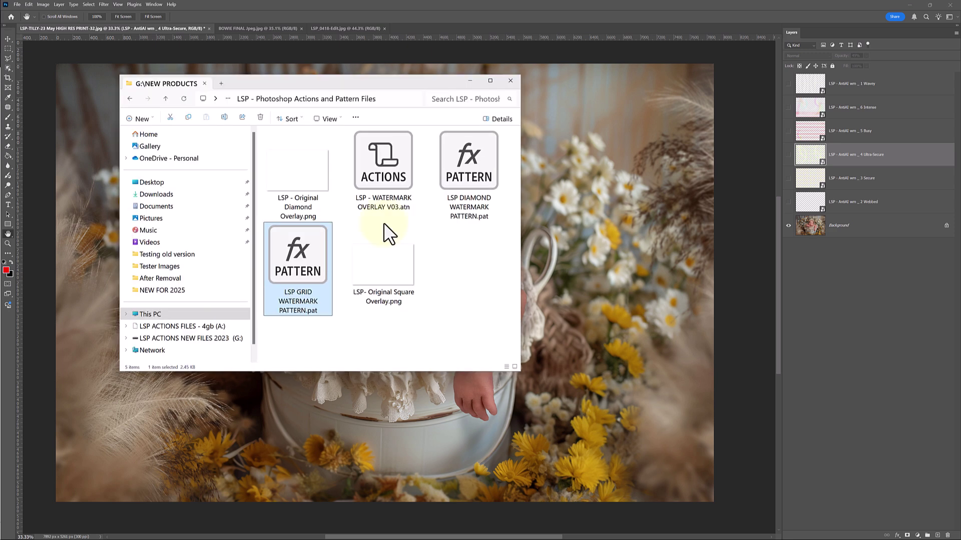
- Load LSP - WATERMARK OVERLAY V03.atn into Photoshop, then widen and reposition the floating Actions panel
double_click(380, 169)
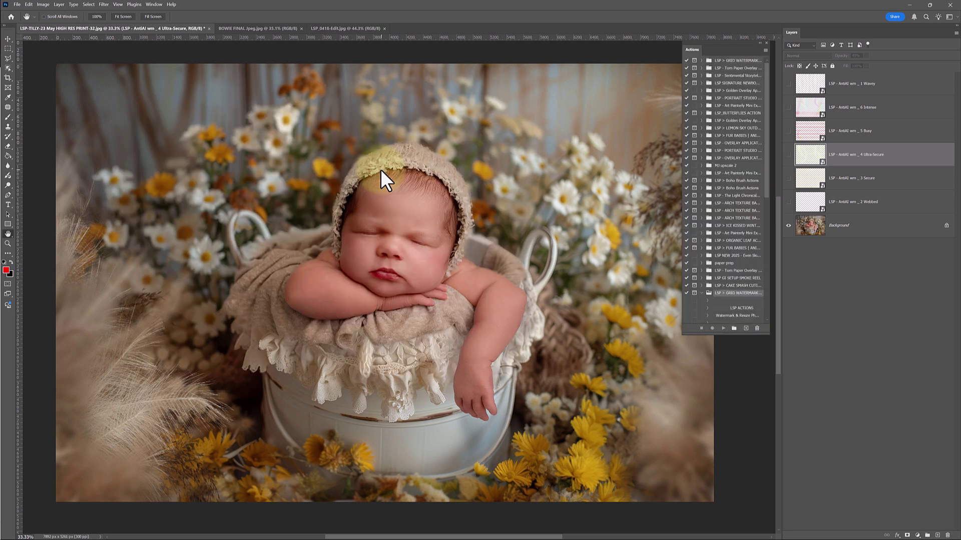
drag(768, 115, 767, 215)
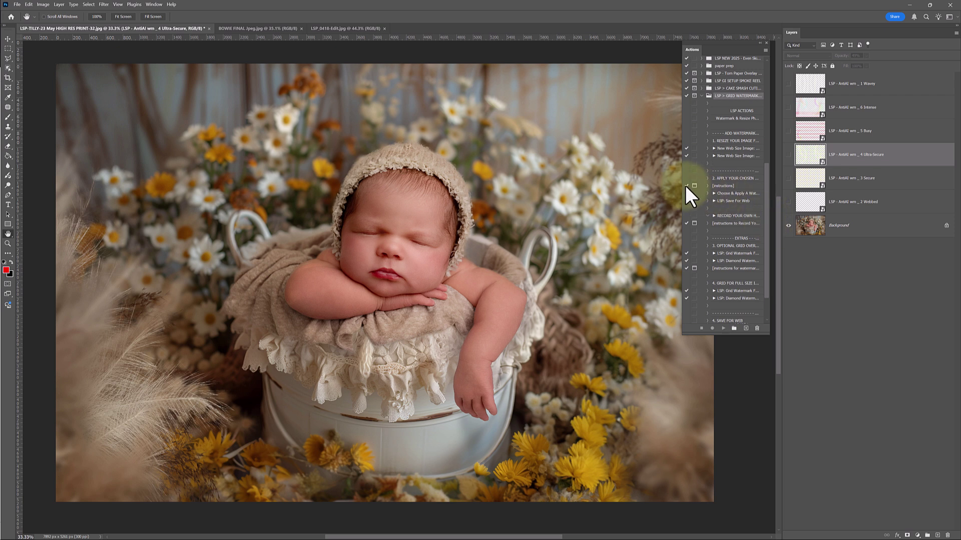
drag(681, 183, 655, 182)
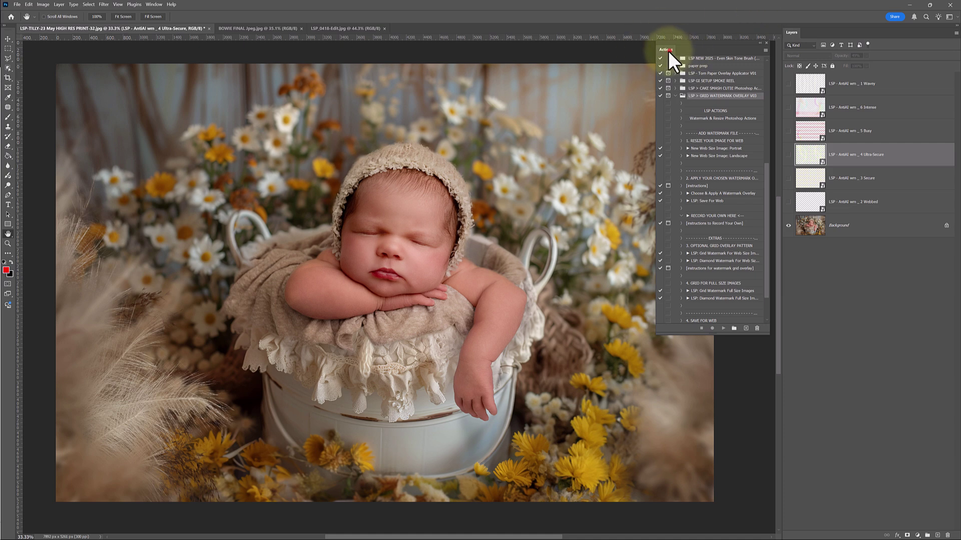
drag(667, 51, 665, 57)
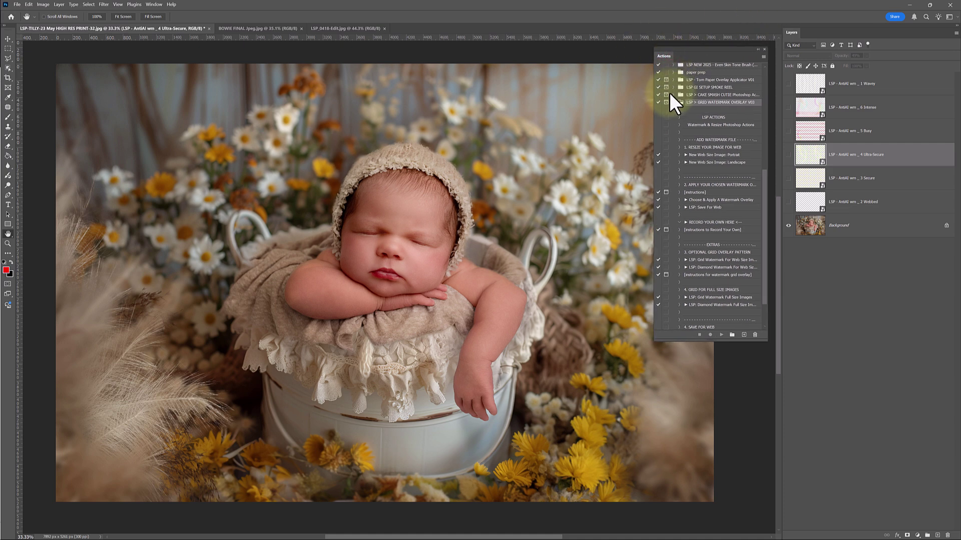
- Reopen the Actions panel from the Window menu and float it over the photo
click(765, 49)
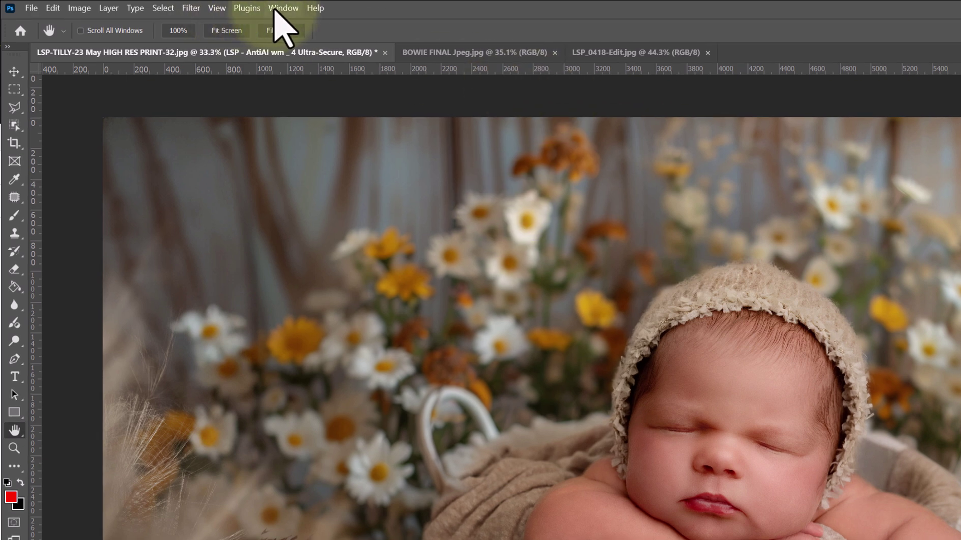
click(277, 8)
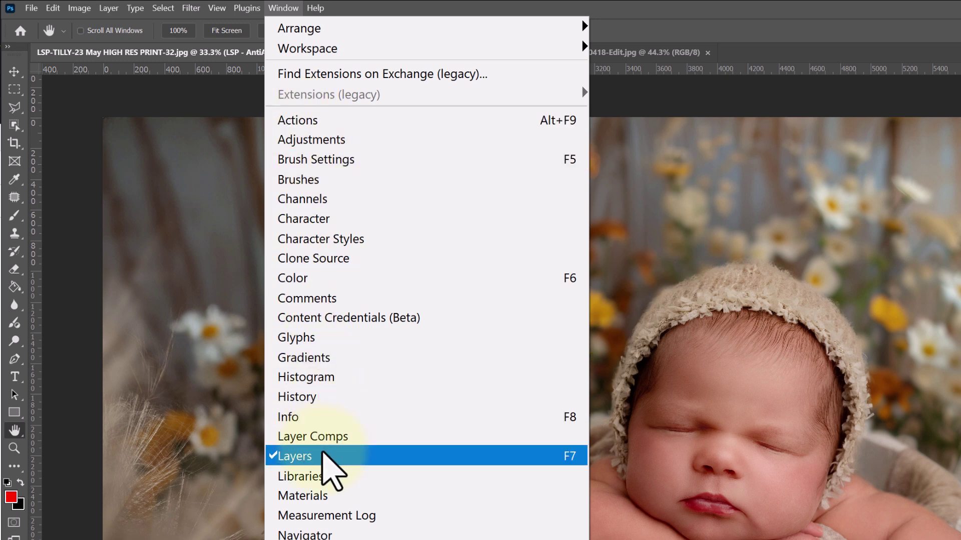
click(269, 9)
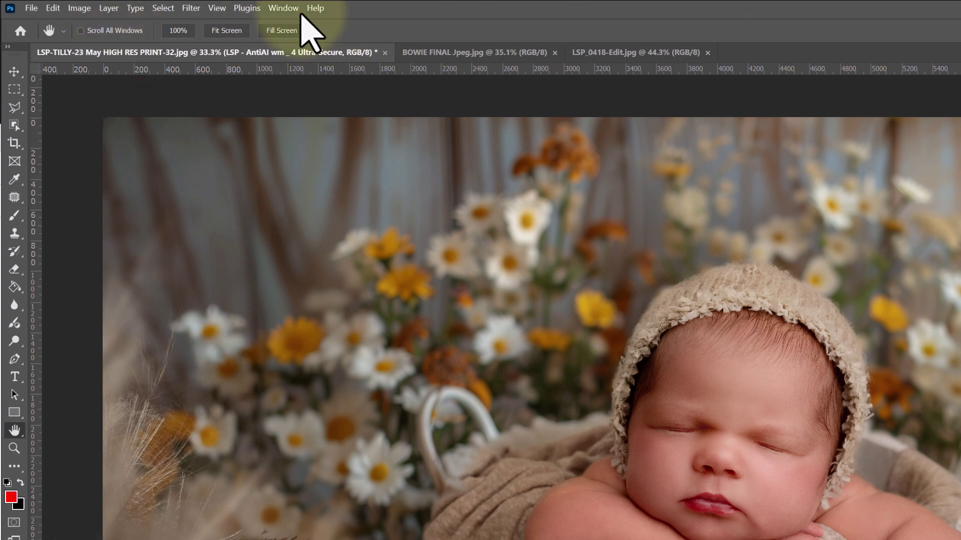
click(289, 8)
click(294, 124)
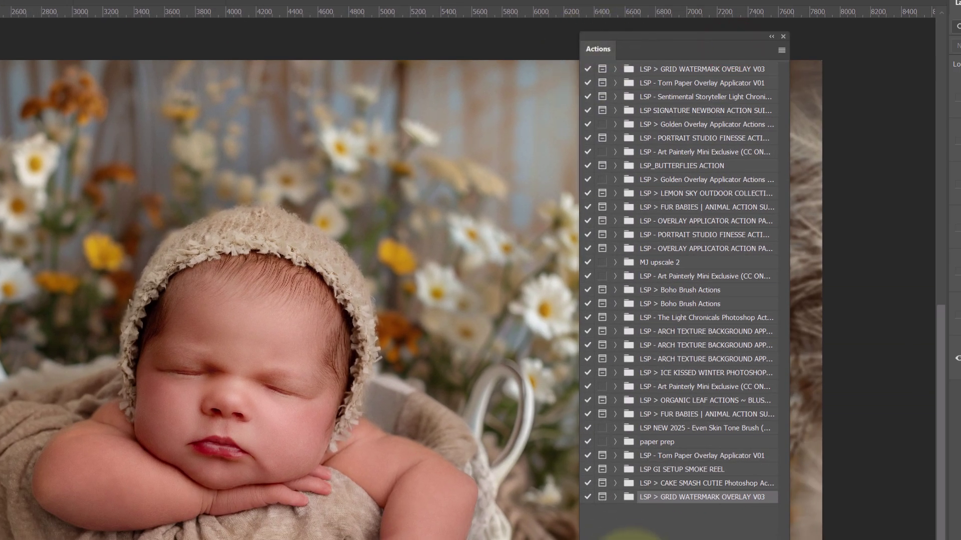
drag(623, 537, 633, 525)
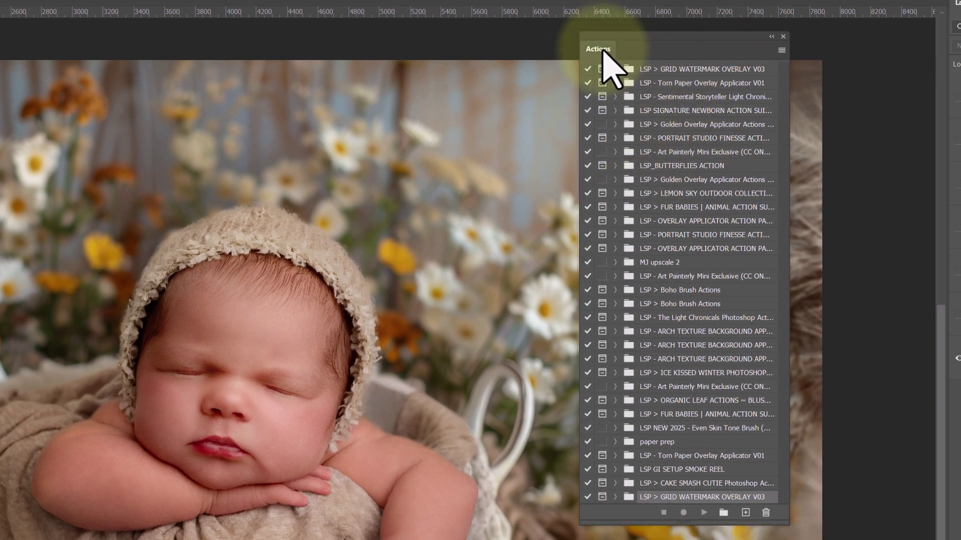
drag(606, 50, 944, 64)
drag(771, 23, 648, 50)
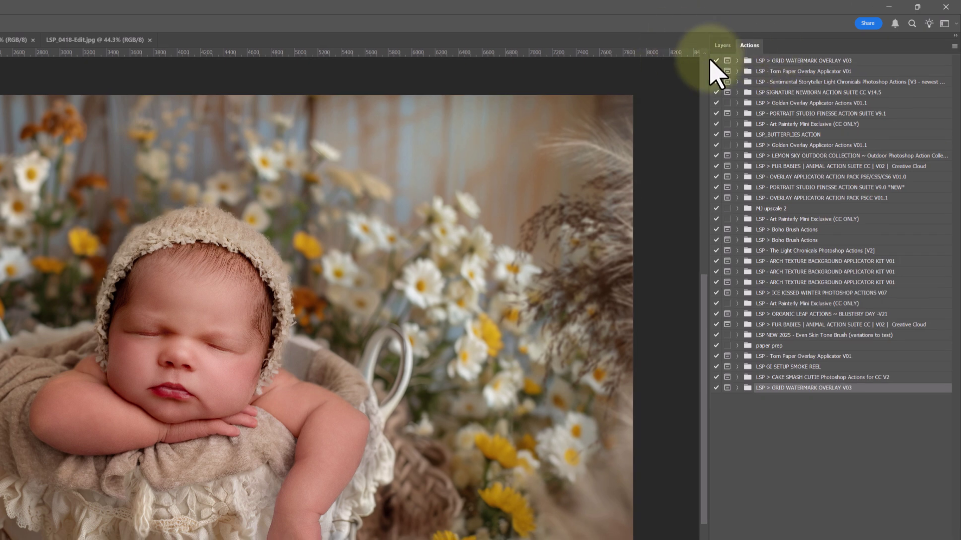
drag(751, 50, 490, 71)
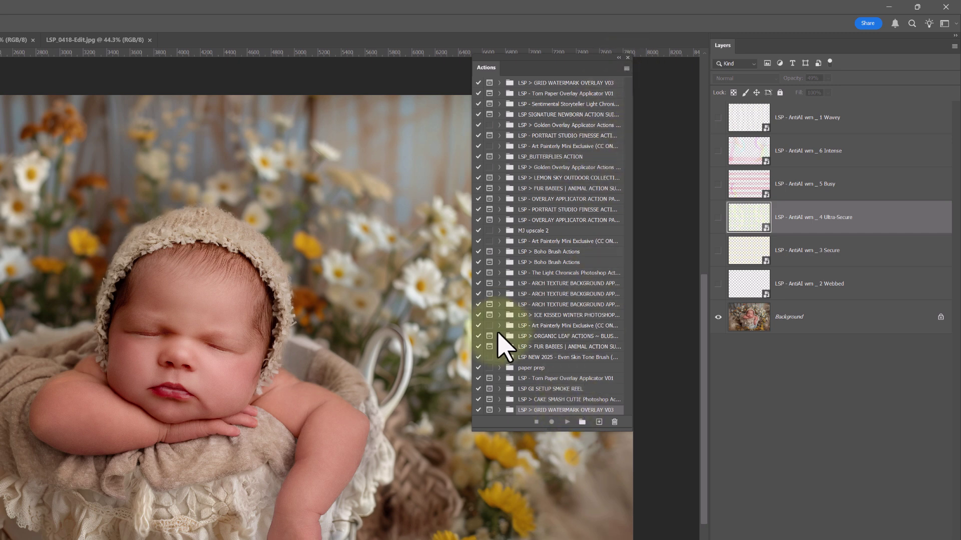
- Expand GRID WATERMARK OVERLAY V03, review its actions, and select Choose & Apply A Watermark Overlay
click(499, 410)
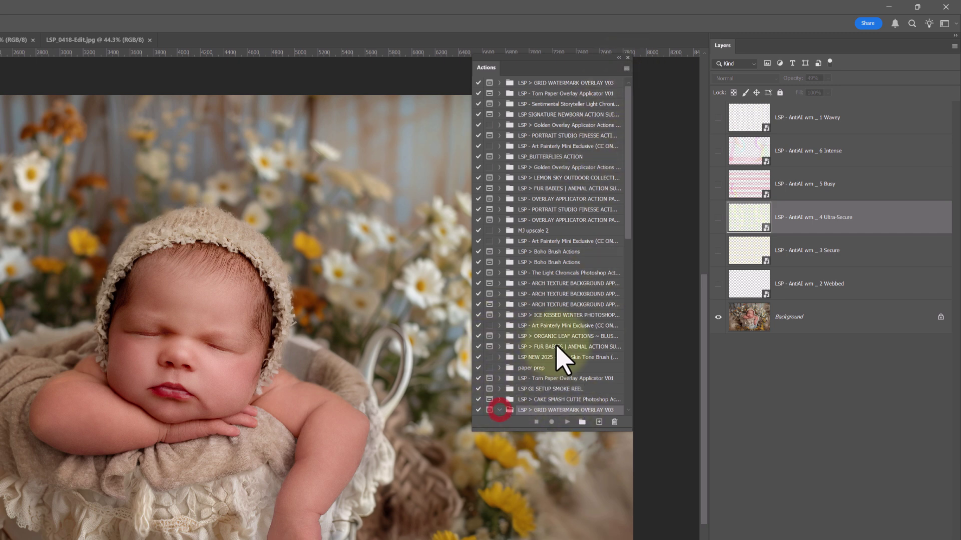
click(628, 188)
drag(629, 197, 631, 307)
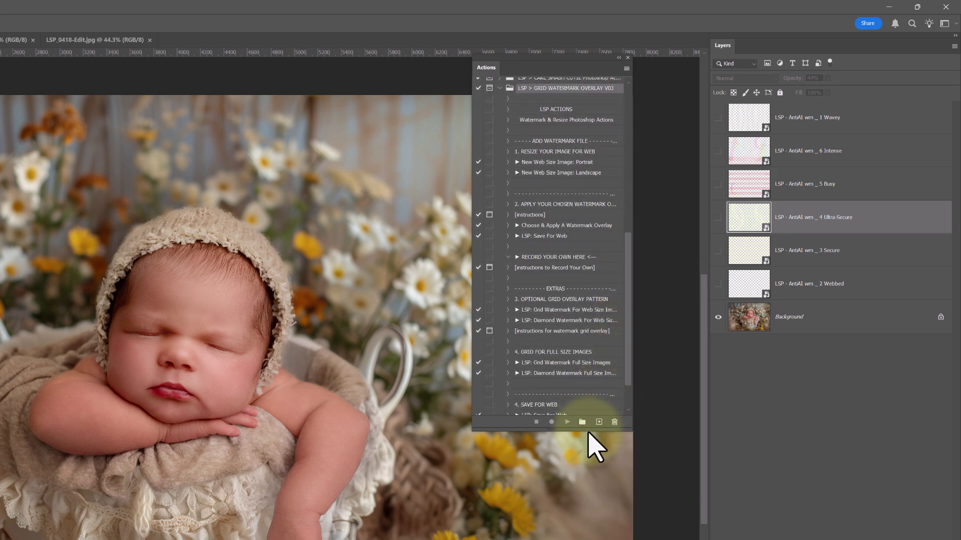
click(519, 225)
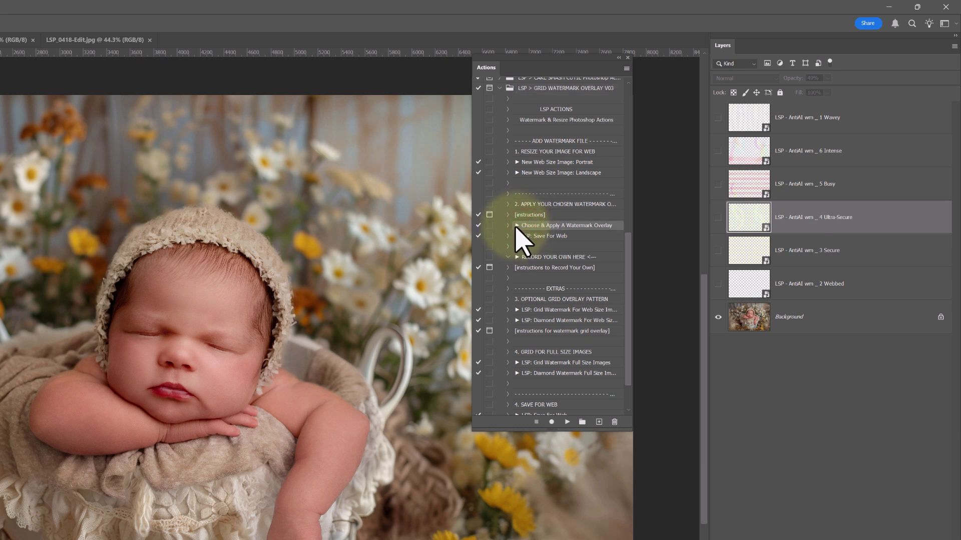
click(521, 235)
click(540, 163)
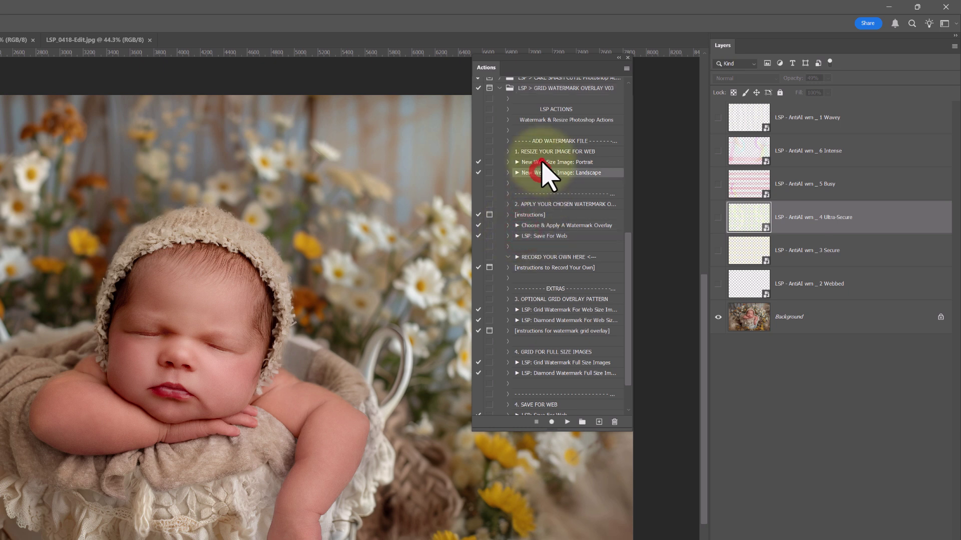
click(548, 267)
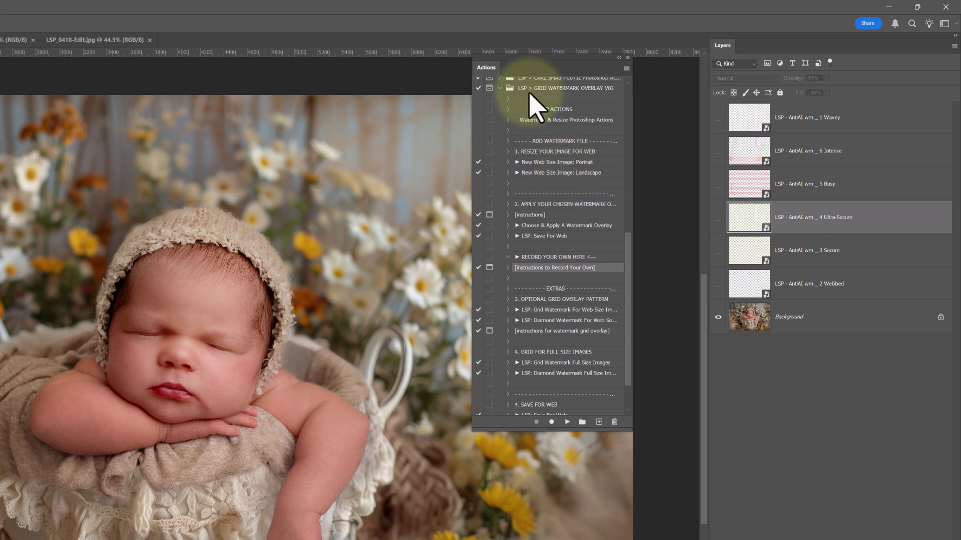
click(550, 256)
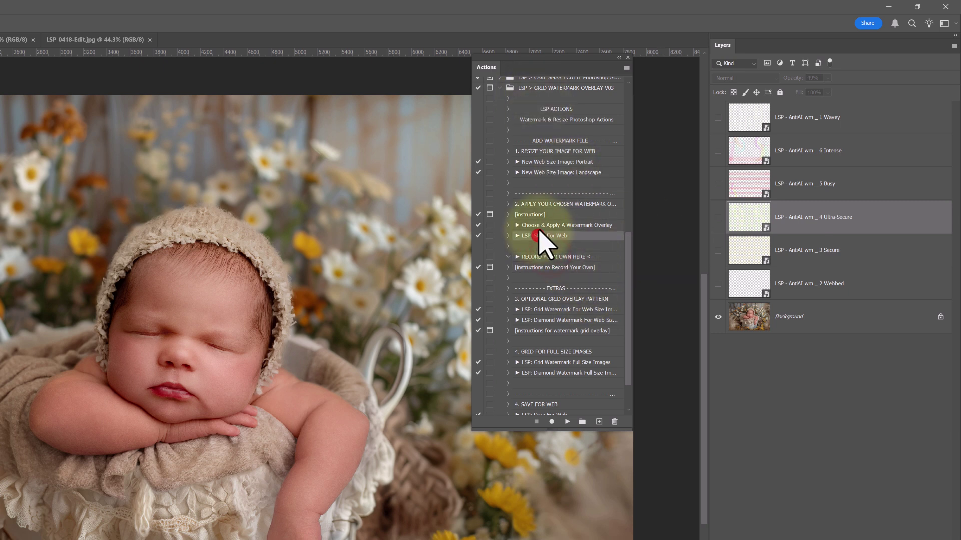
click(538, 226)
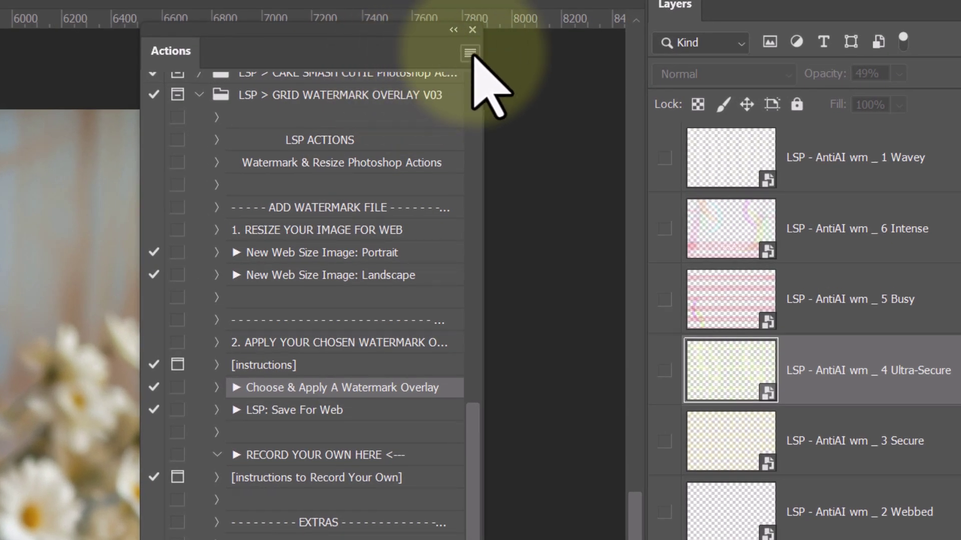
- Switch the Actions panel to Button Mode and resize it to show the whole set
click(627, 68)
click(528, 64)
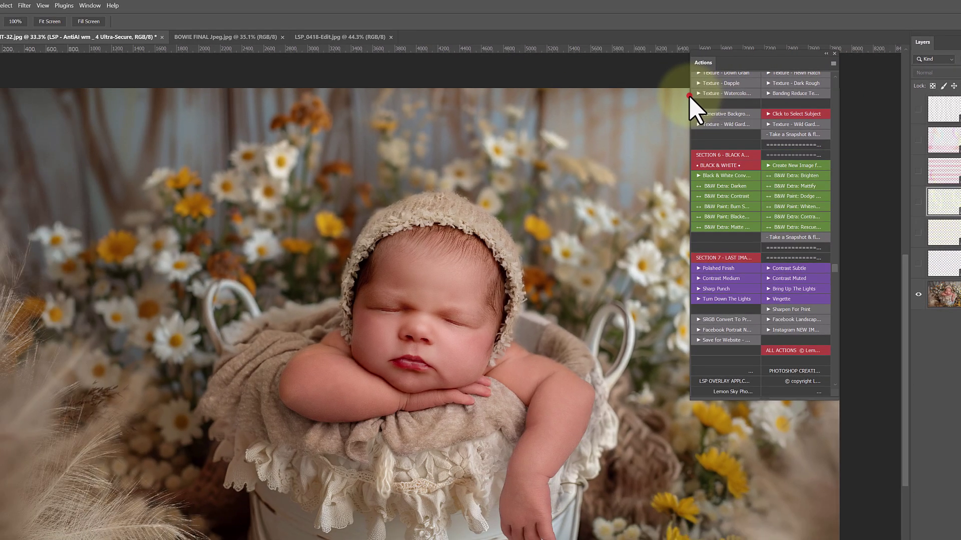
drag(546, 125, 388, 126)
drag(574, 104, 713, 103)
drag(836, 161, 833, 395)
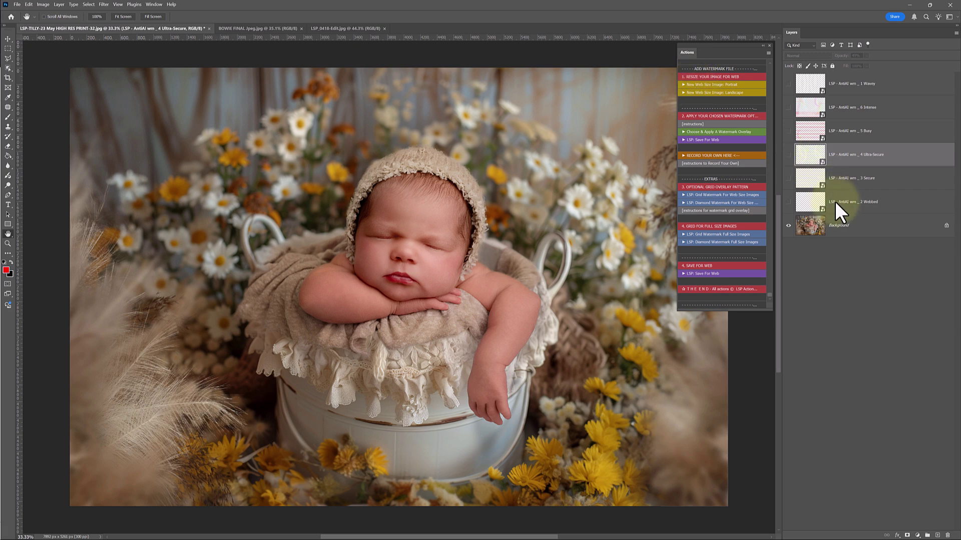
- Preview the Ultra-Secure, Busy, Intense, Wavey, Secure and Webbed overlays, hide them, and select Background
click(788, 155)
click(785, 130)
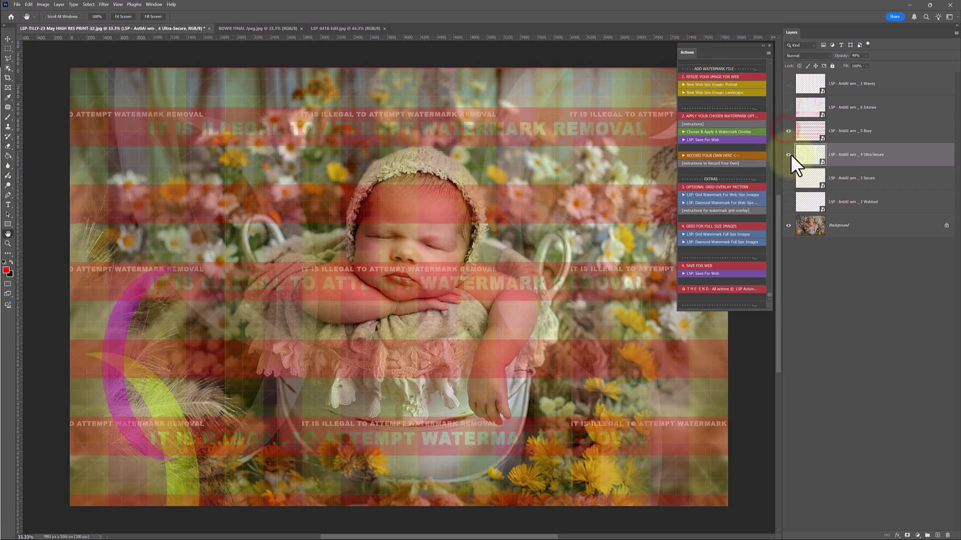
drag(789, 155, 784, 108)
click(783, 108)
click(786, 106)
click(786, 81)
click(787, 81)
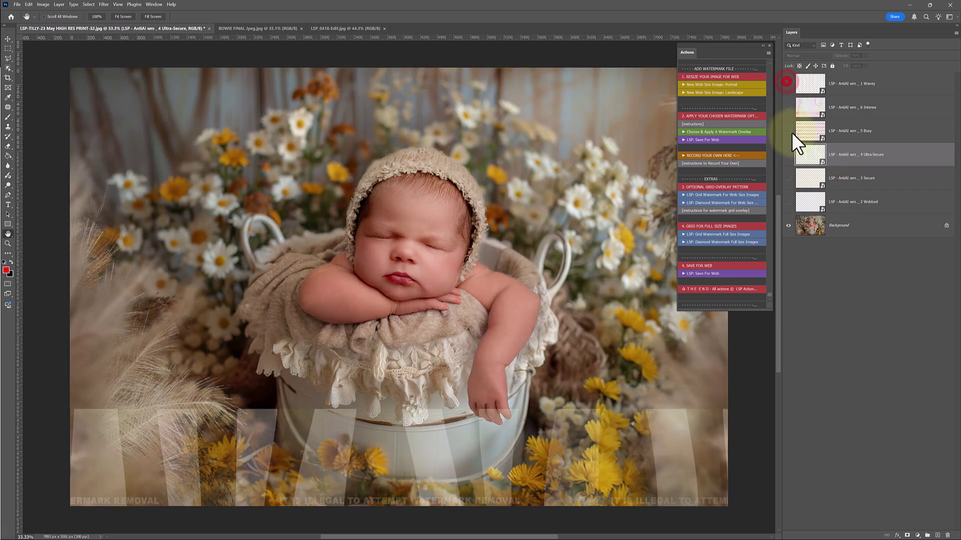
click(789, 178)
click(789, 179)
click(788, 203)
click(788, 203)
click(820, 226)
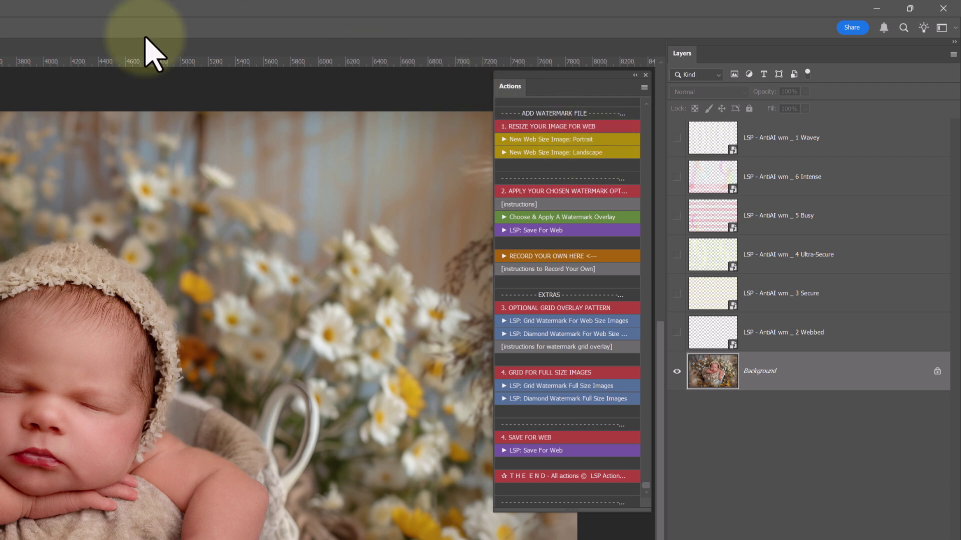
- Flip between the BOWIE FINAL, LSP_0418-Edit and newborn photos, fitting them to screen, ending on BOWIE FINAL
click(16, 19)
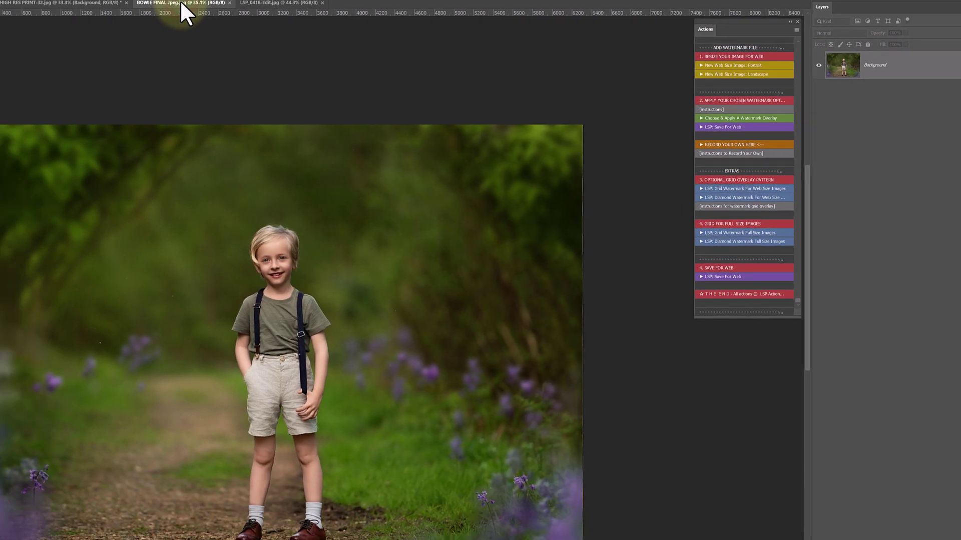
key(ctrl+0)
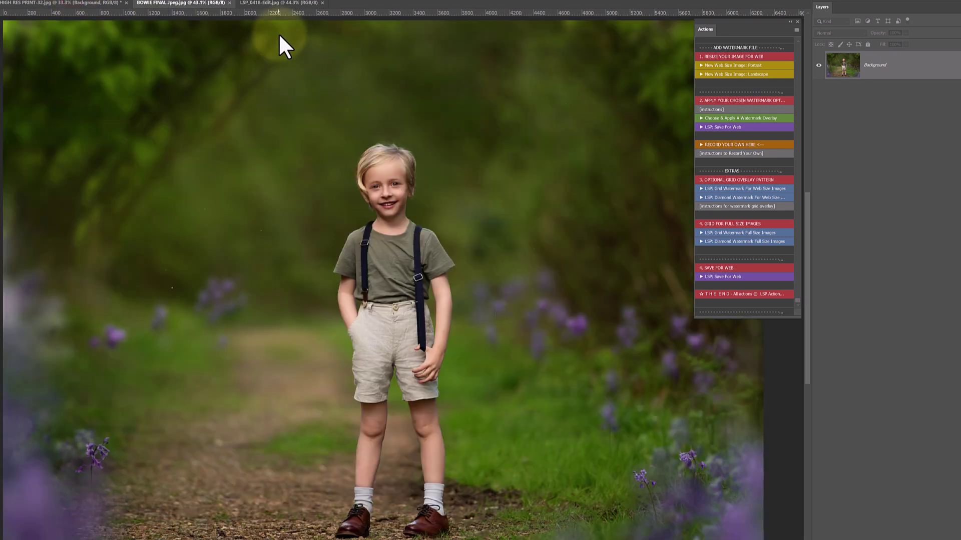
click(280, 3)
key(ctrl+0)
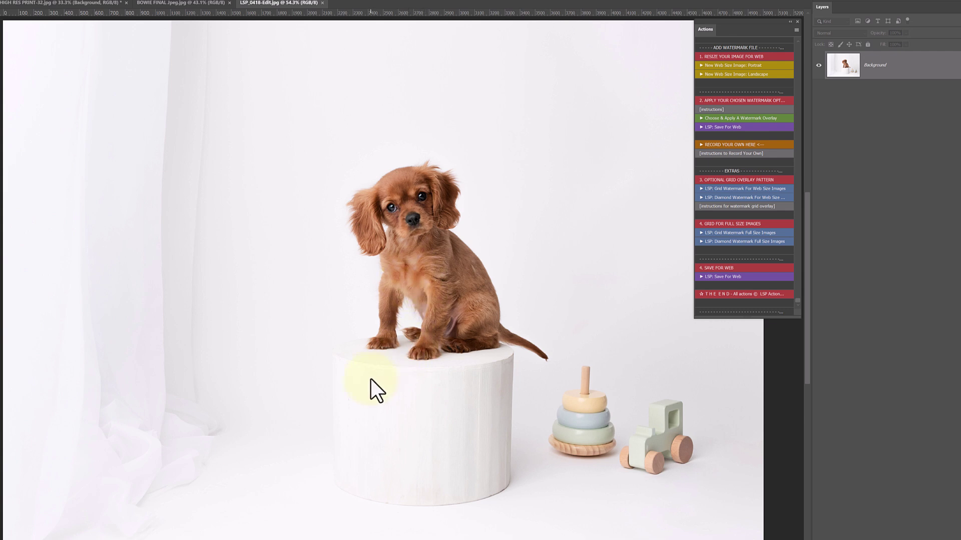
click(173, 3)
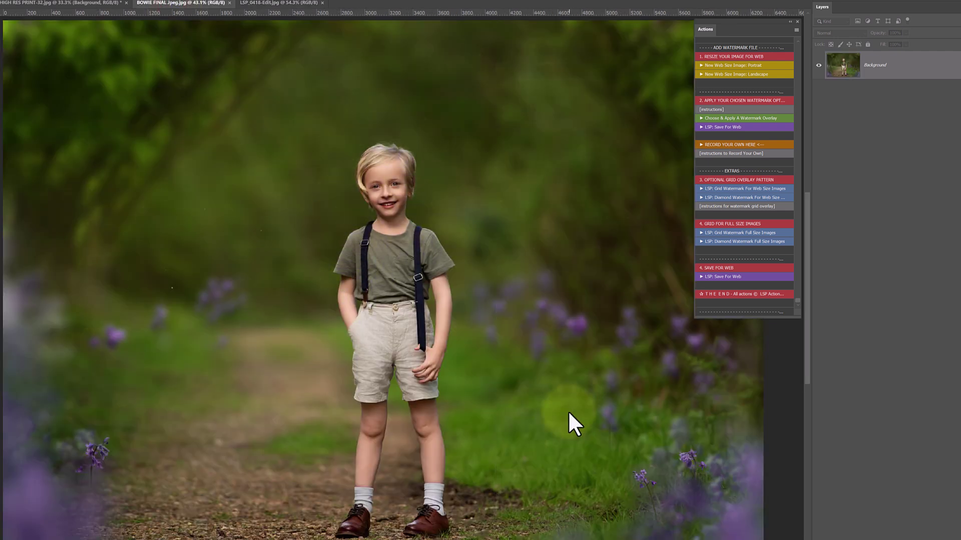
click(92, 2)
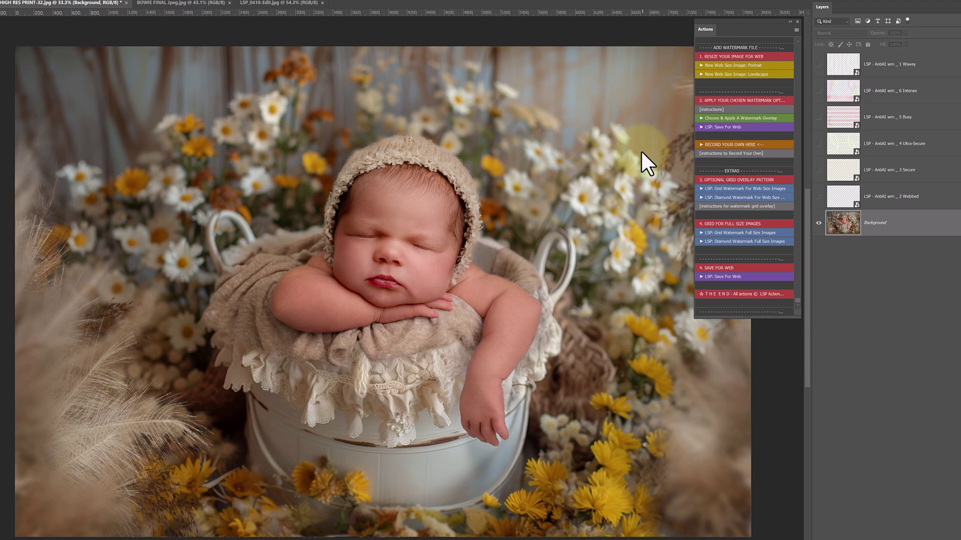
click(166, 2)
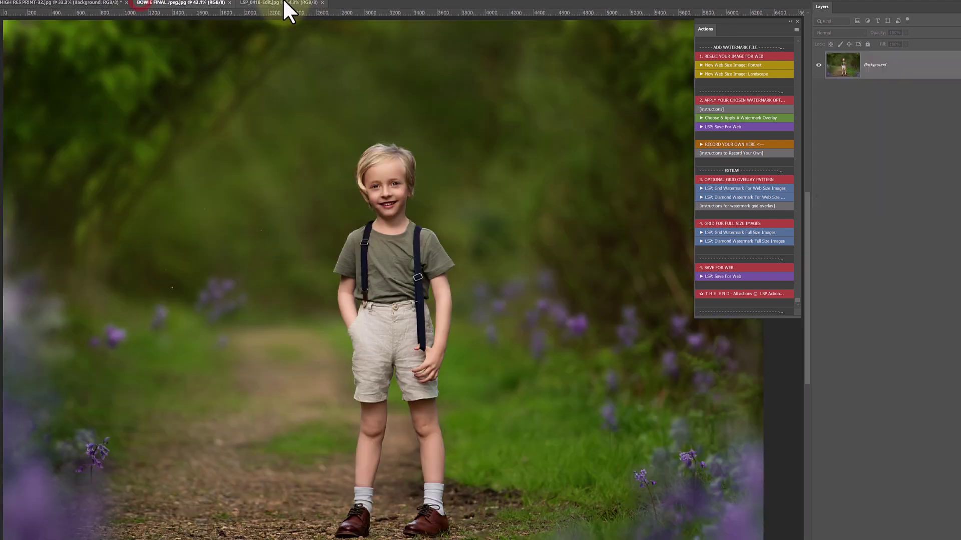
click(283, 2)
click(90, 2)
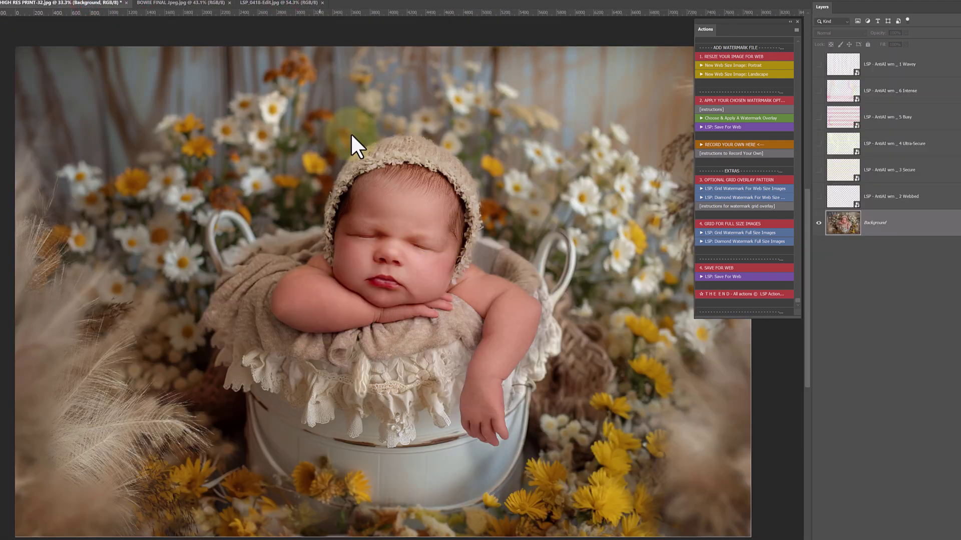
click(199, 2)
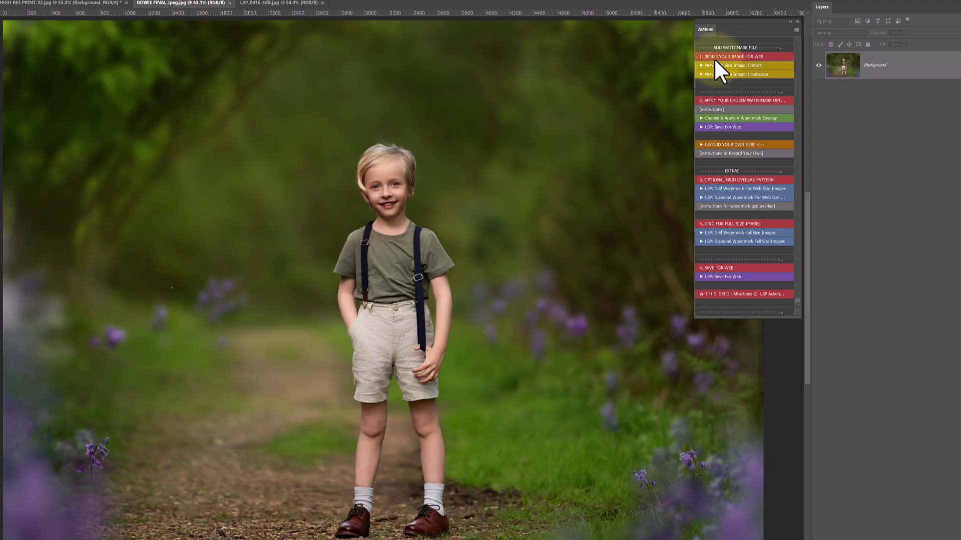
drag(708, 28, 689, 32)
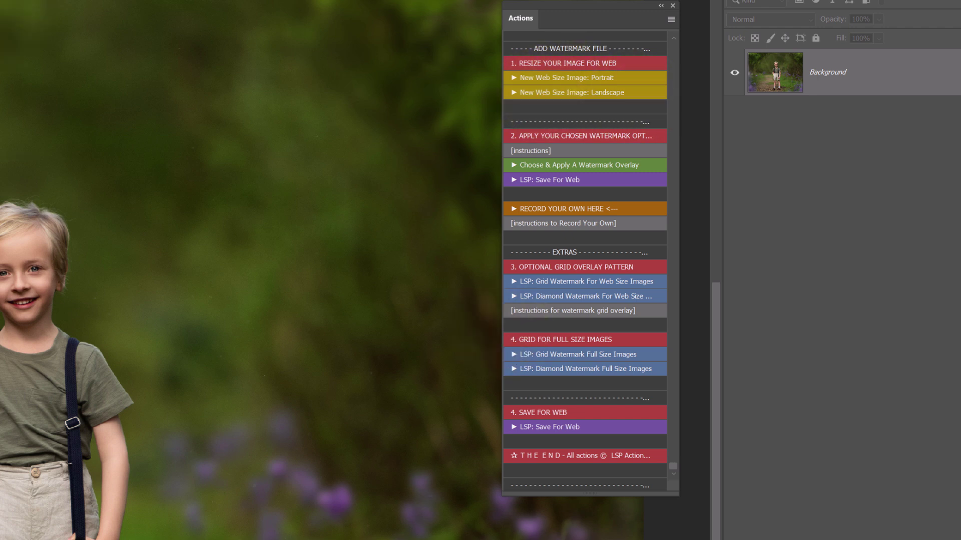
- Return to the boy photo and run the 'New Web Size Image: Landscape' action
key(ctrl+Tab)
key(ctrl+Tab)
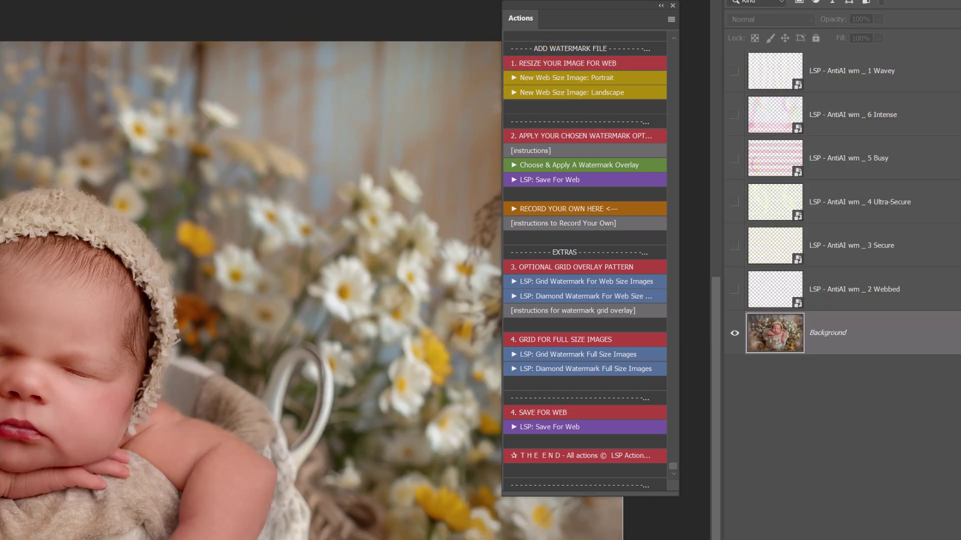
key(ctrl+Tab)
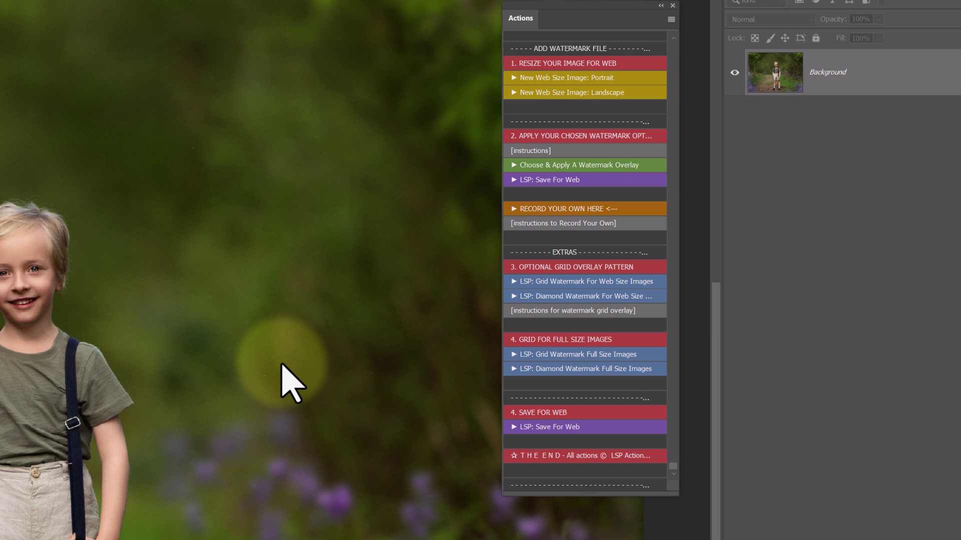
click(532, 95)
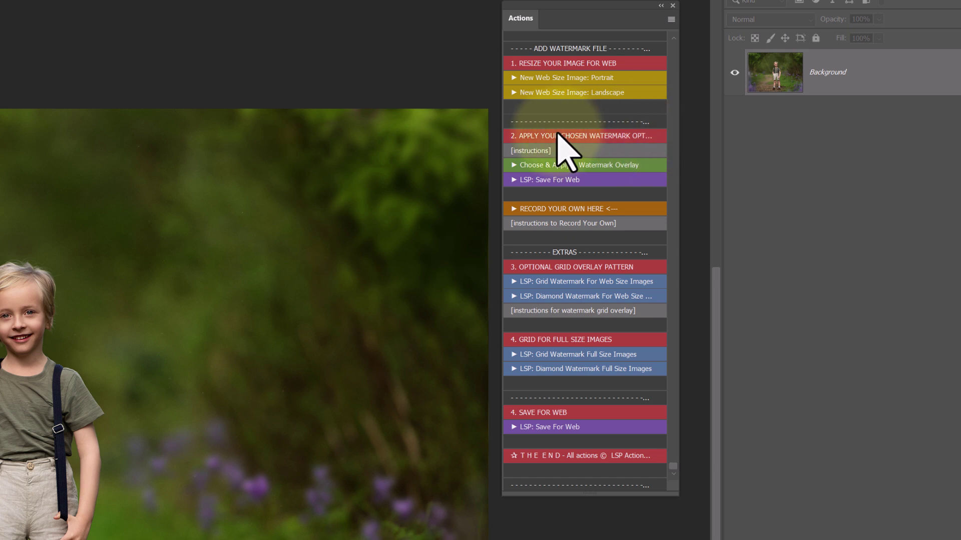
click(526, 151)
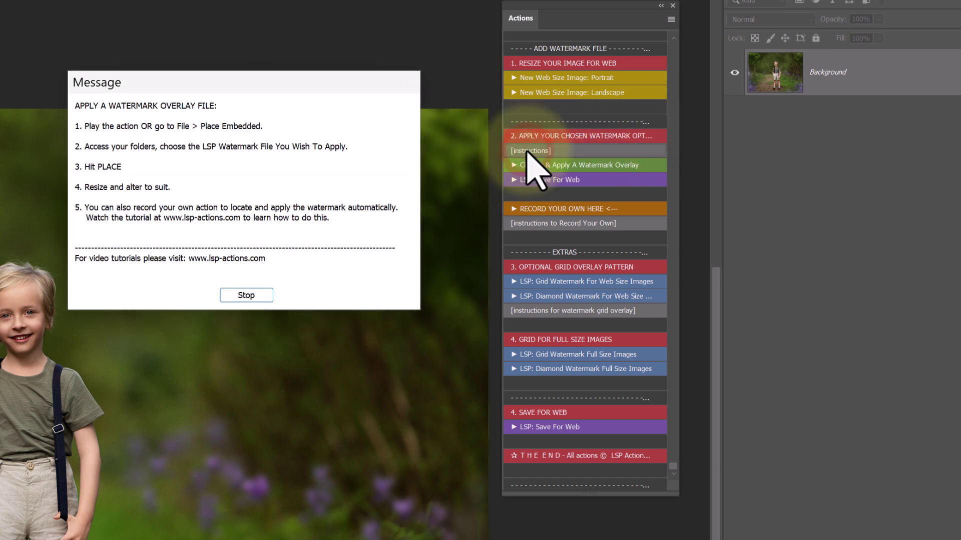
click(246, 296)
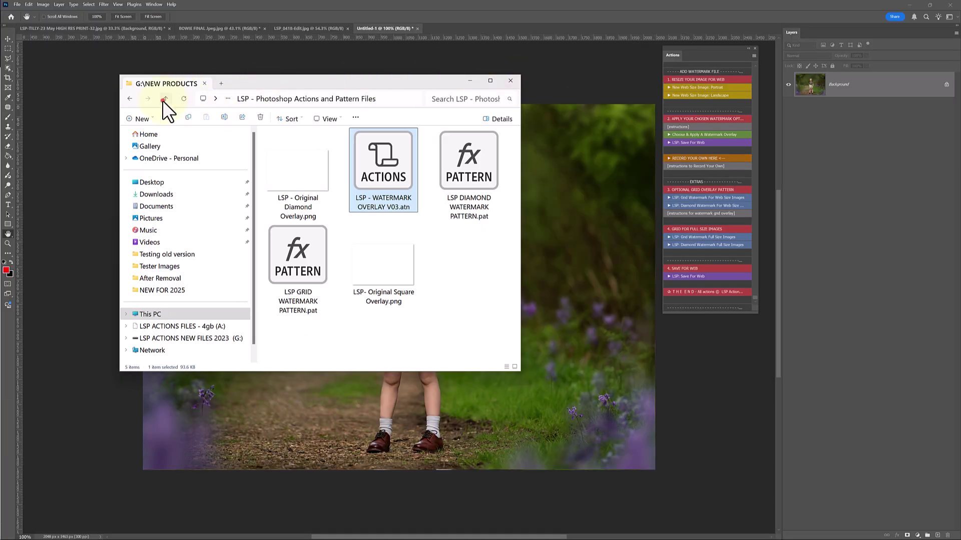
- Open 'LSP - NEW Watermark Overlay PNG Files' and drag 'LSP - AntiAI wm _ 2 Webbed.png' onto the boy photo
click(164, 99)
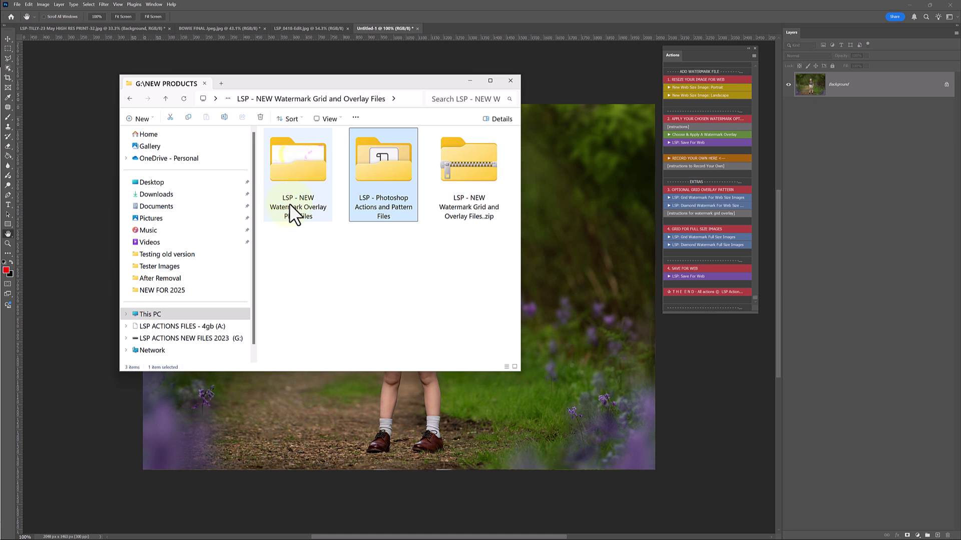
double_click(302, 171)
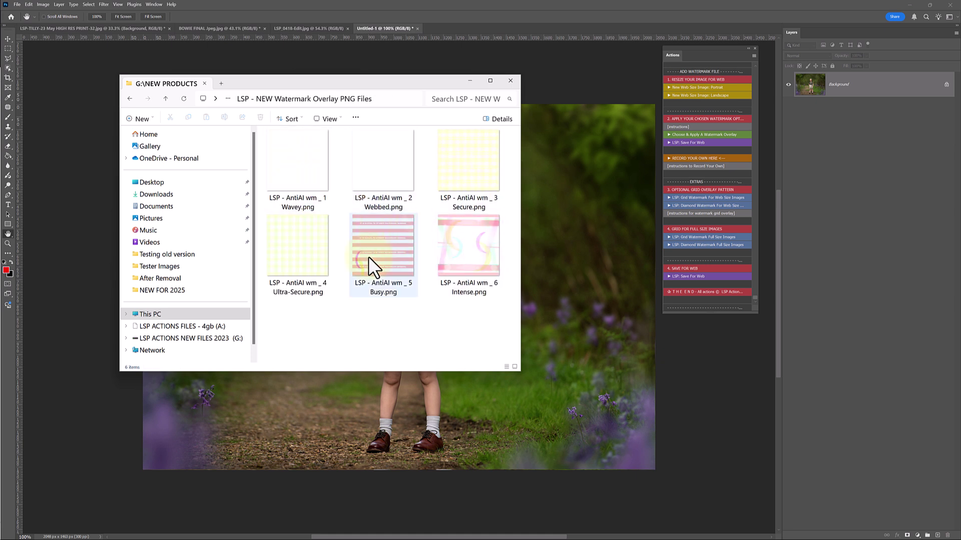
drag(386, 80, 317, 86)
drag(305, 164, 509, 244)
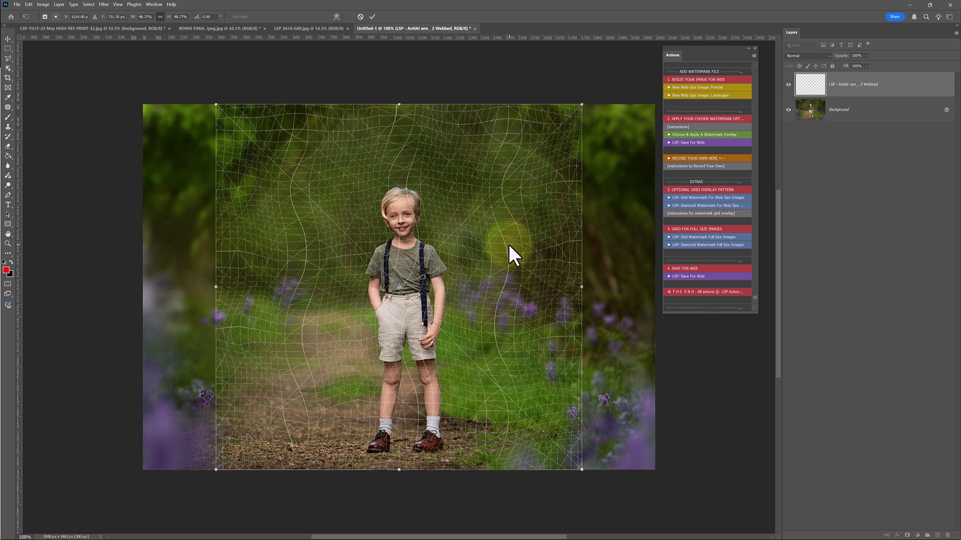
- Align the Webbed overlay to the photo's left edge, stretch it to full width, and commit
drag(278, 292, 224, 290)
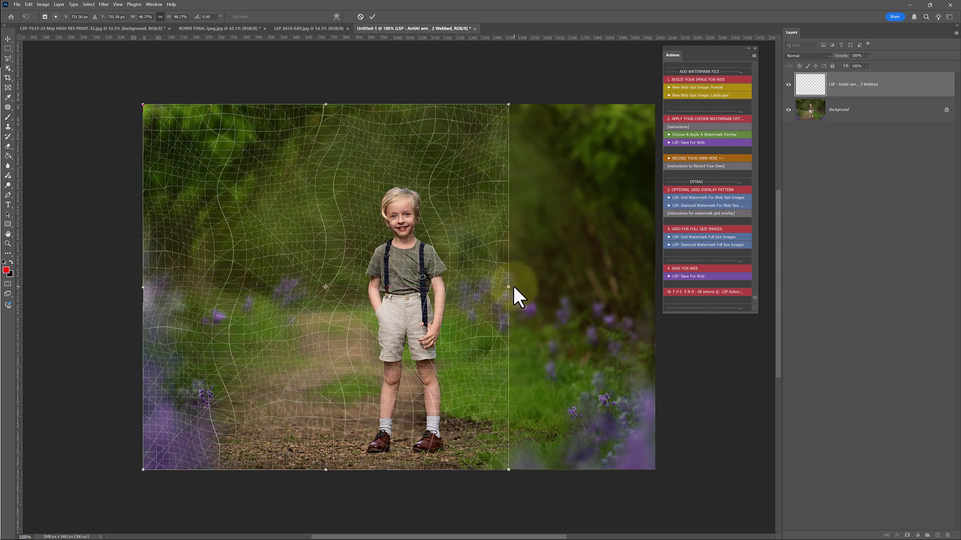
drag(510, 286, 650, 289)
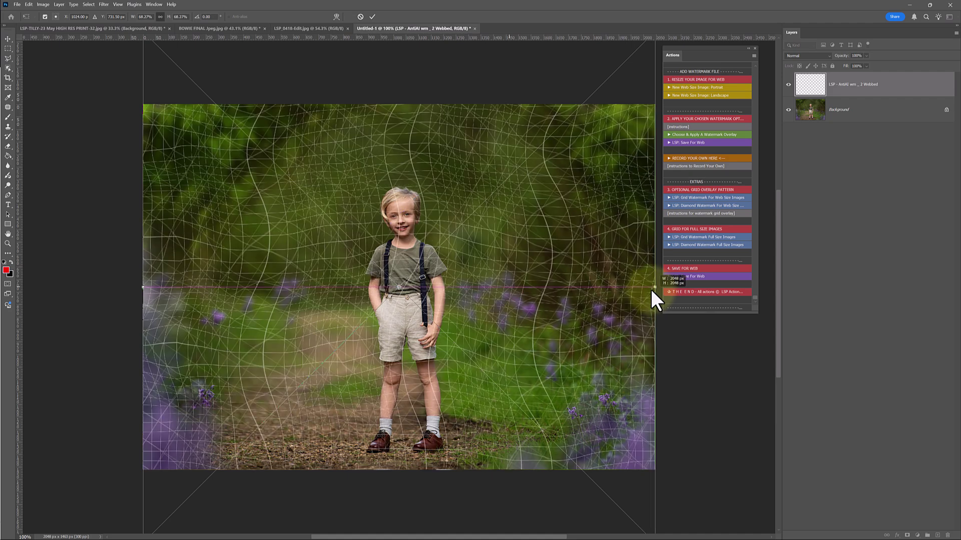
double_click(408, 289)
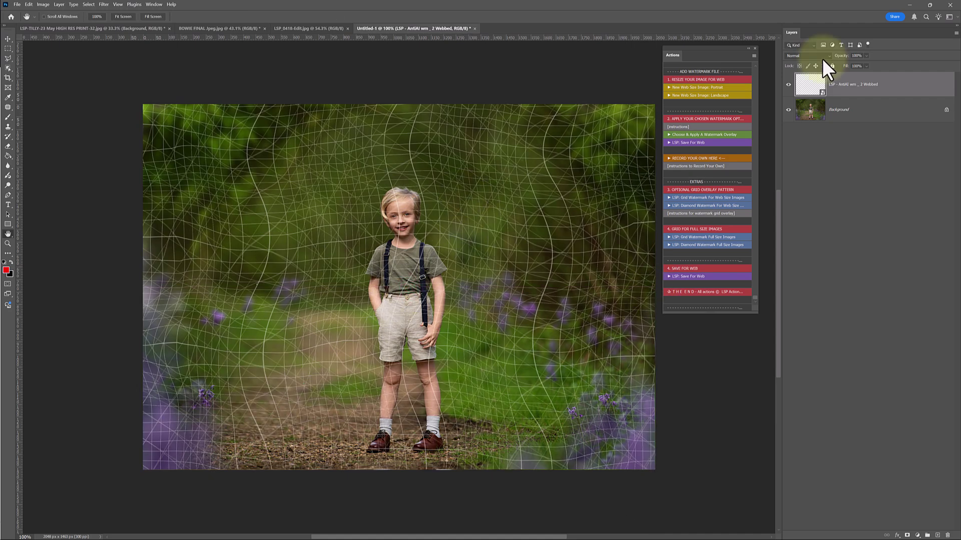
- Set the Webbed overlay layer's opacity to 67%
click(866, 56)
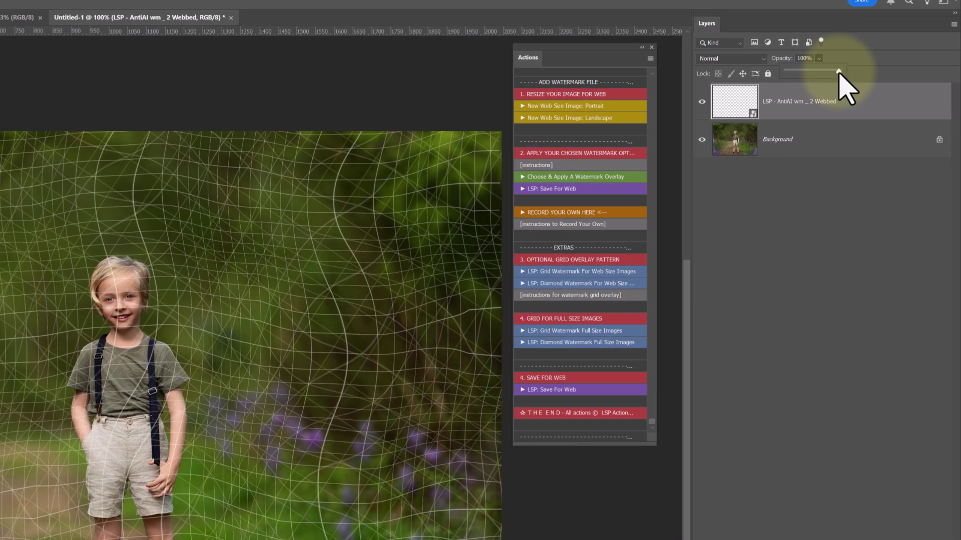
drag(839, 72, 819, 69)
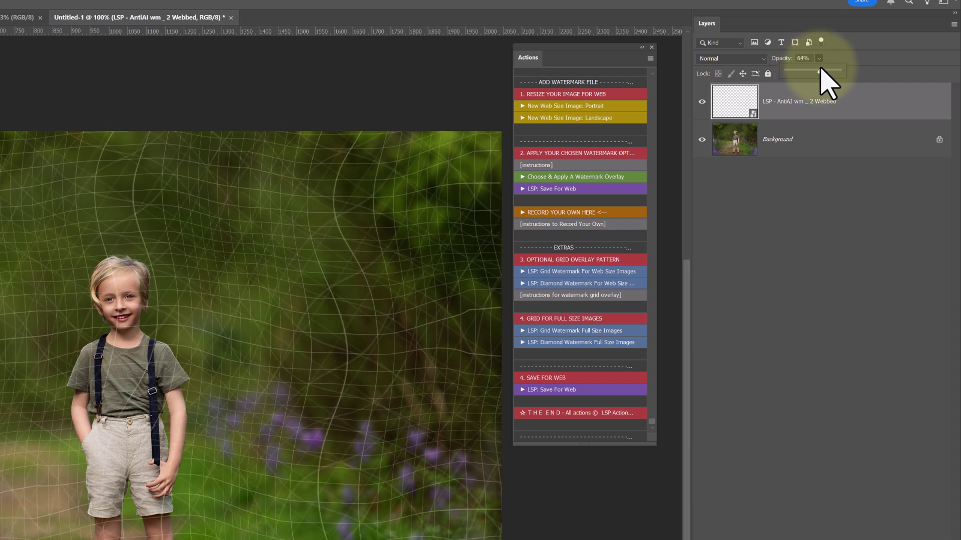
drag(821, 71, 842, 66)
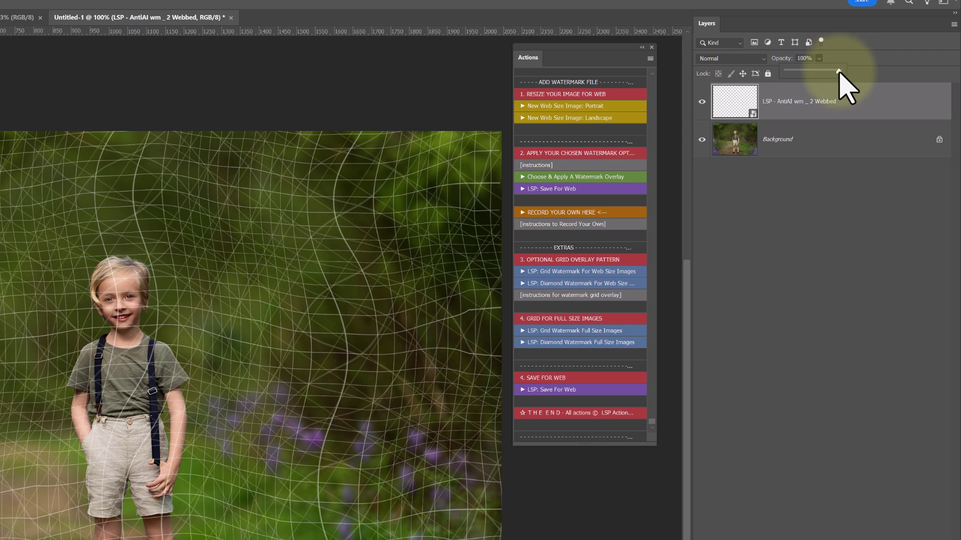
drag(838, 71, 817, 103)
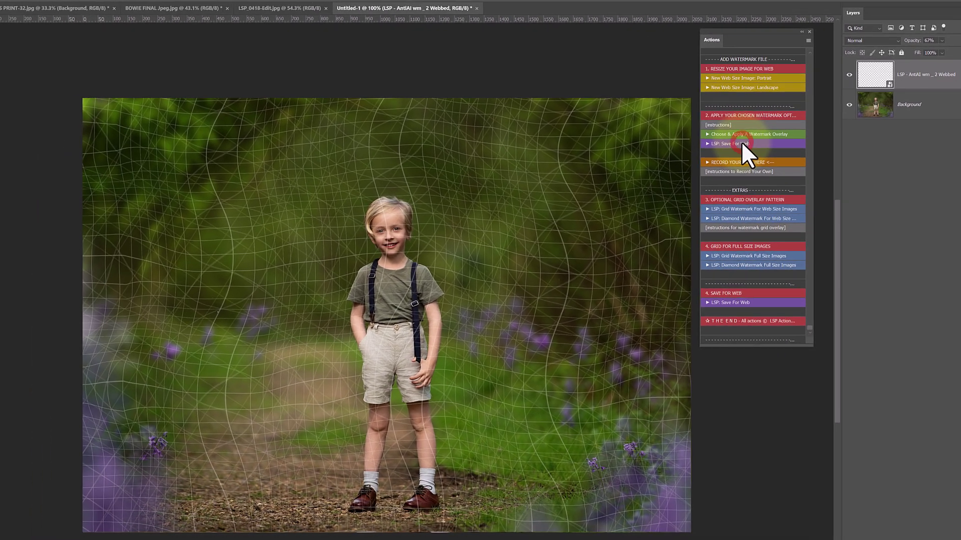
click(645, 170)
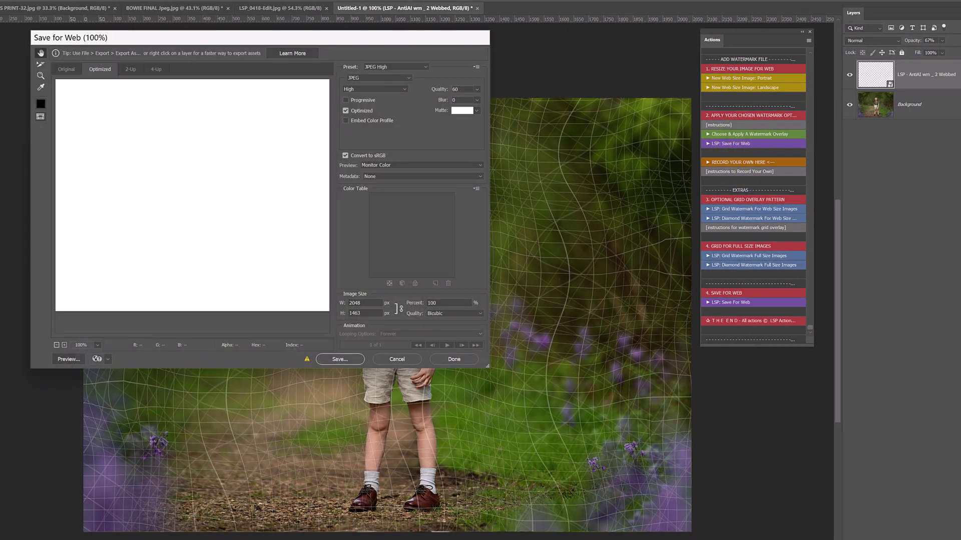
drag(37, 51, 197, 69)
drag(352, 56, 537, 92)
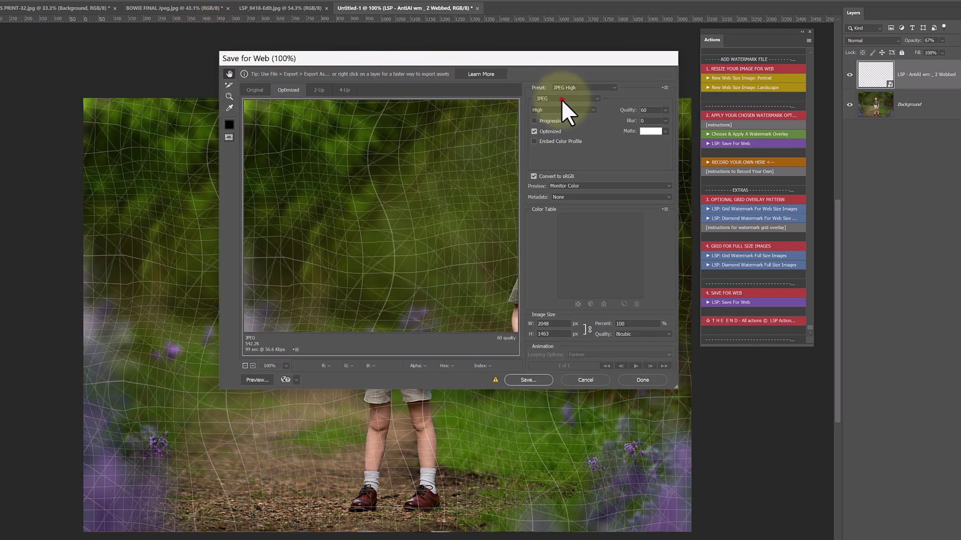
click(562, 99)
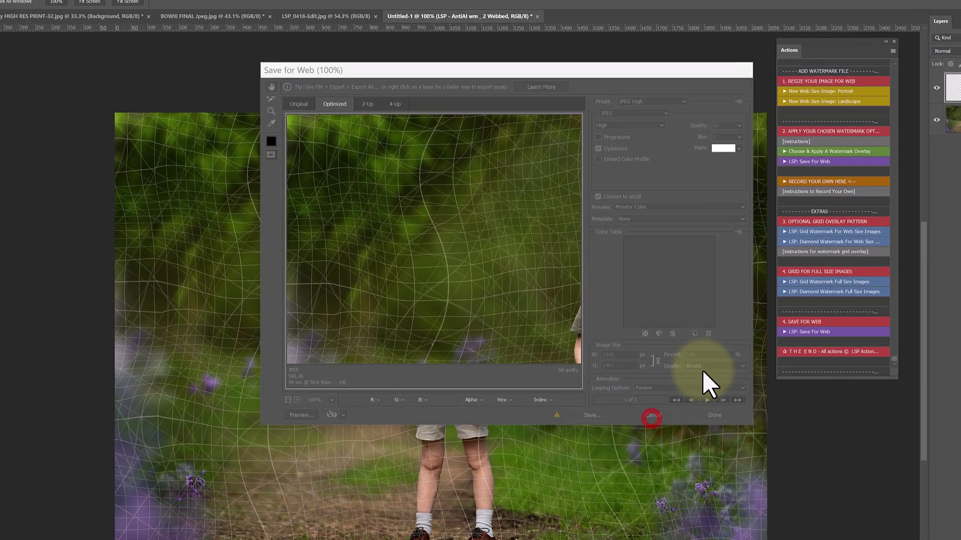
click(642, 380)
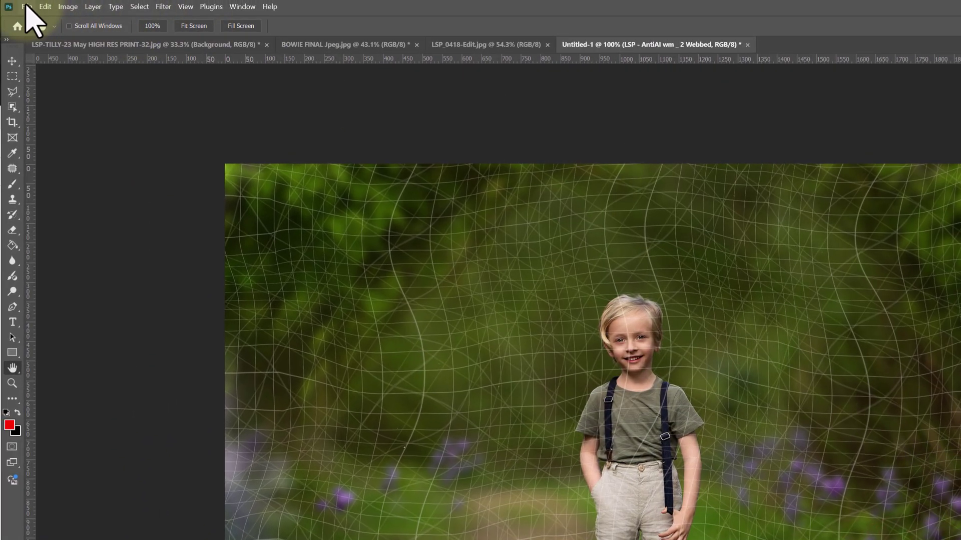
click(26, 6)
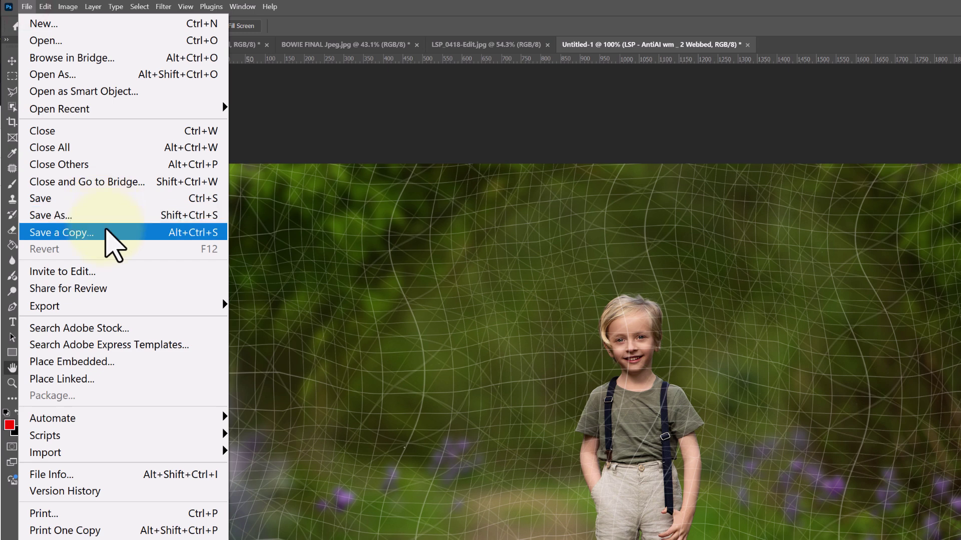
click(28, 7)
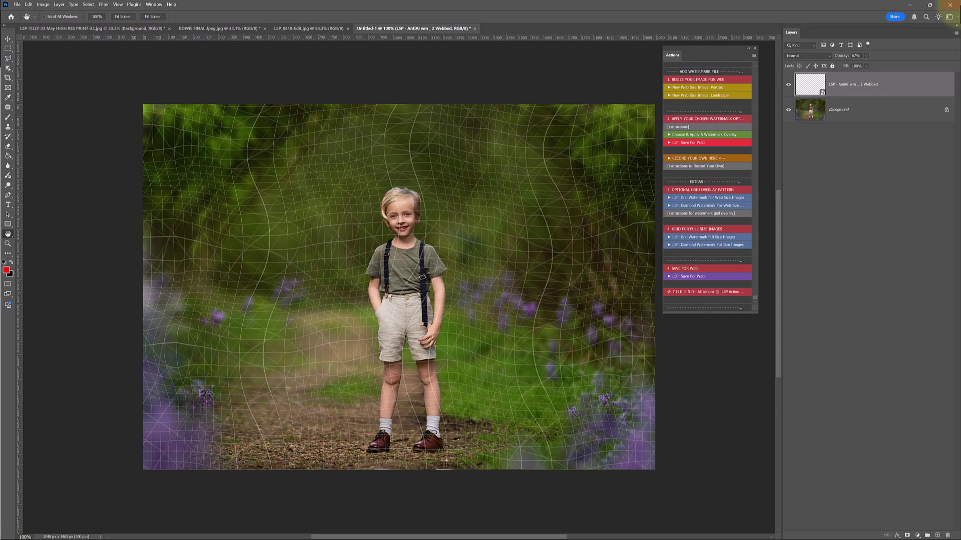
- Hide Webbed and use 'Choose & Apply A Watermark Overlay' to place 'LSP - AntiAI wm _ 3 Secure.png'
click(789, 84)
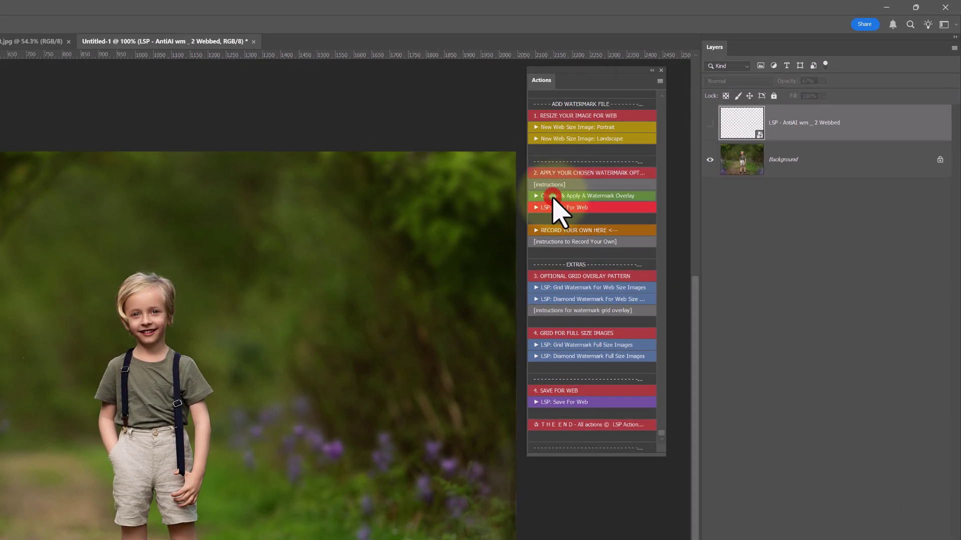
click(553, 197)
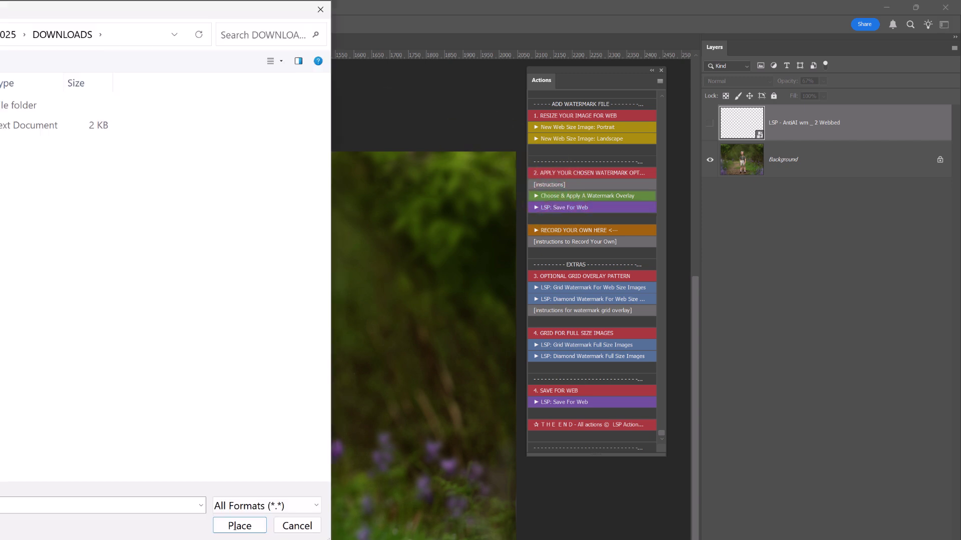
click(103, 105)
double_click(102, 105)
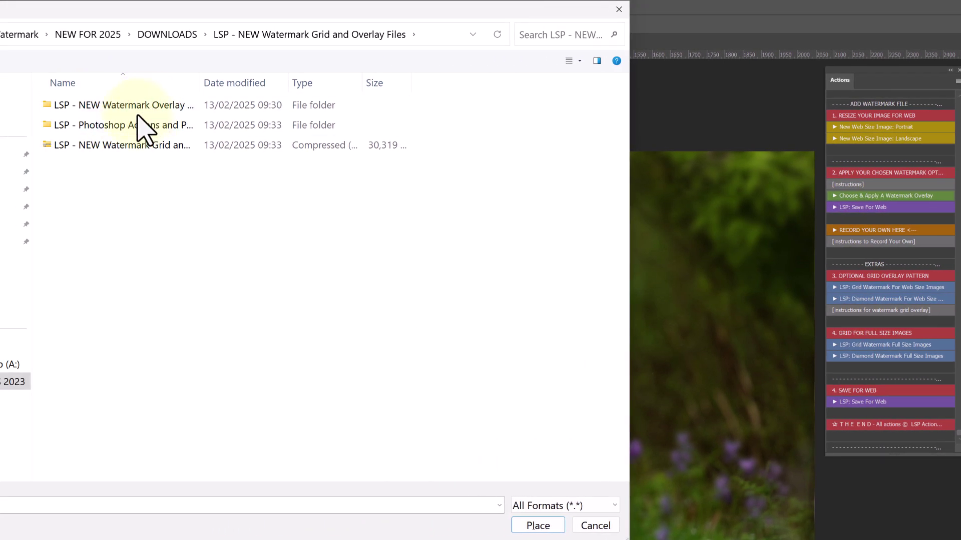
double_click(95, 105)
right_click(475, 216)
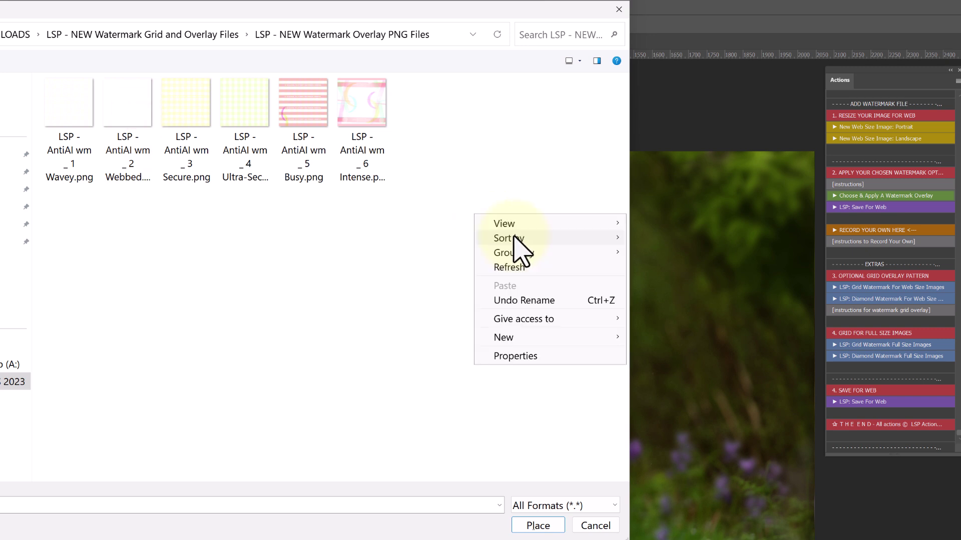
click(521, 221)
click(653, 220)
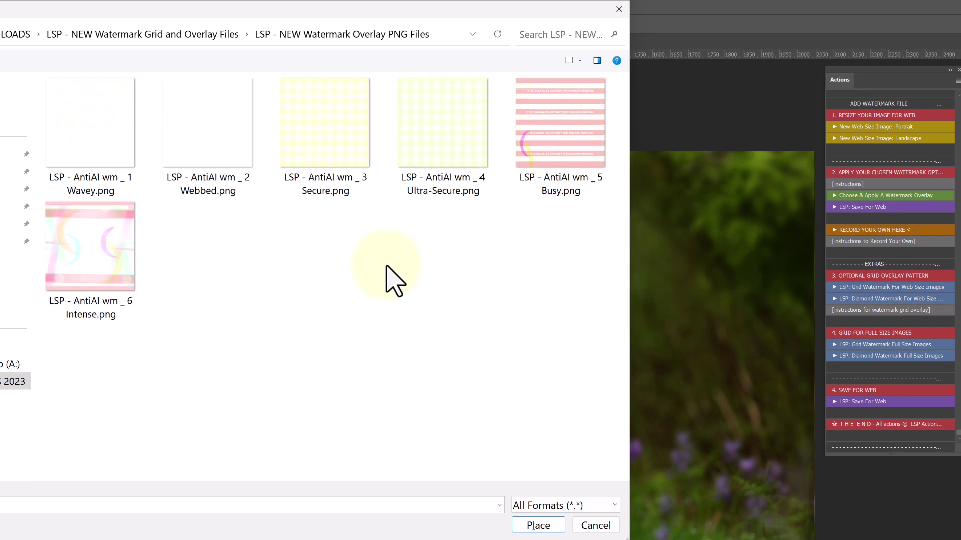
double_click(308, 143)
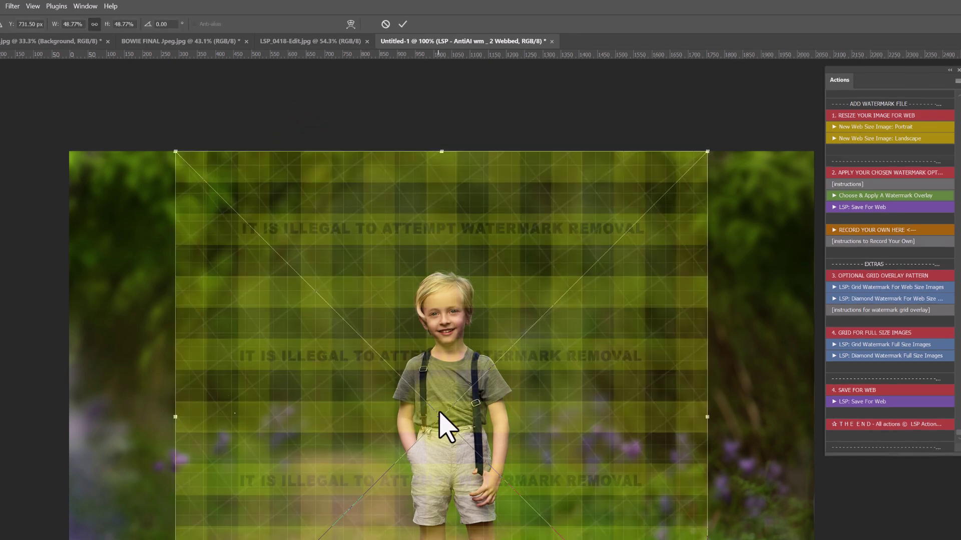
drag(332, 424, 223, 429)
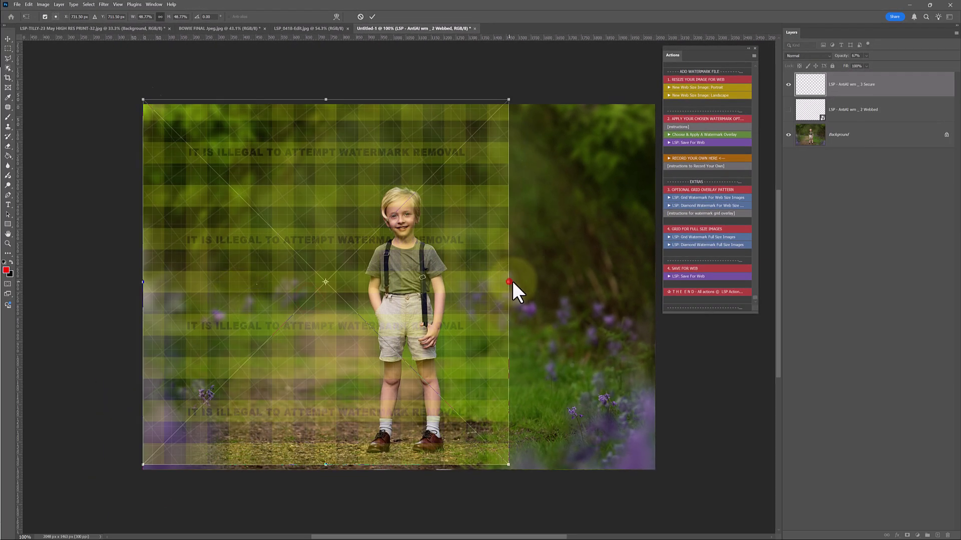
drag(509, 282, 655, 297)
drag(517, 250, 517, 257)
key(Return)
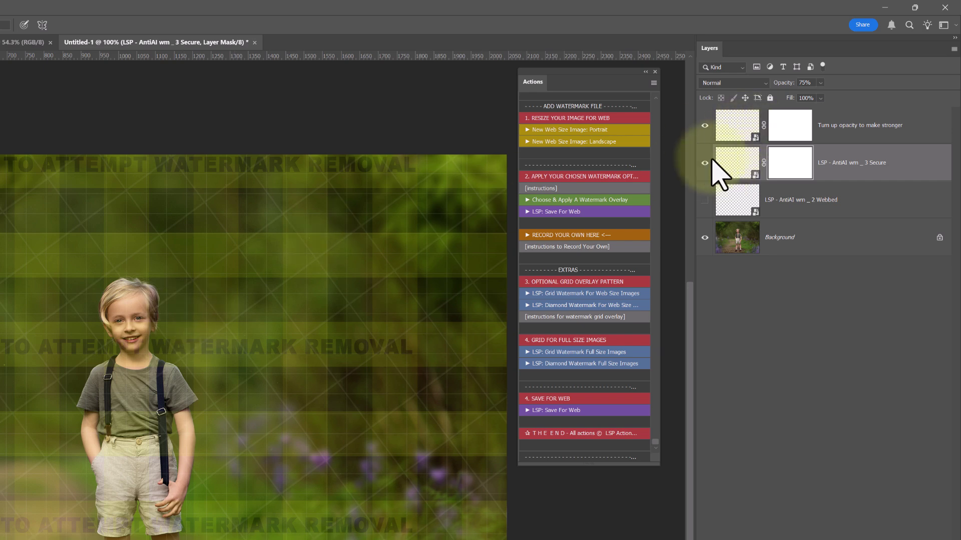
- Toggle the booster, Secure and Webbed layers' visibility to compare the overlays
click(704, 126)
click(705, 163)
click(704, 199)
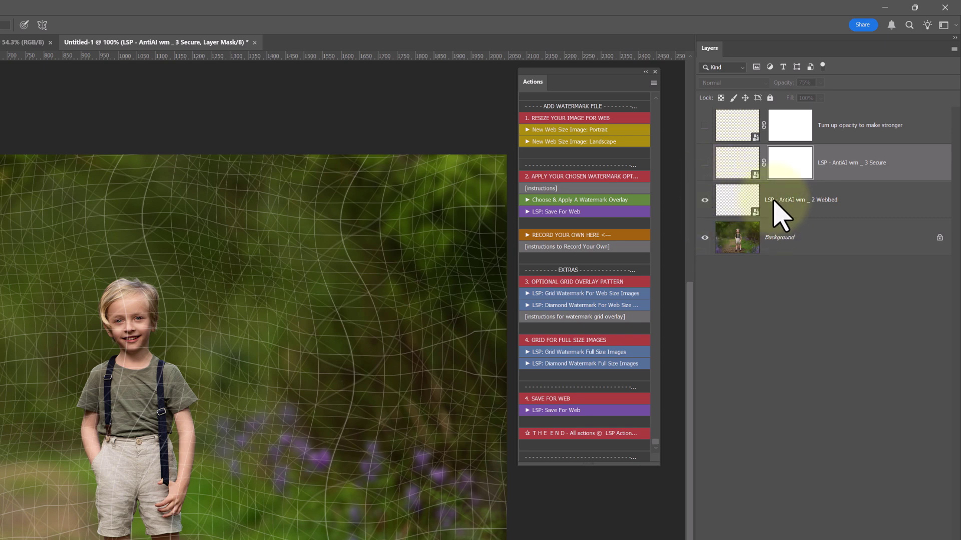
click(705, 200)
click(705, 200)
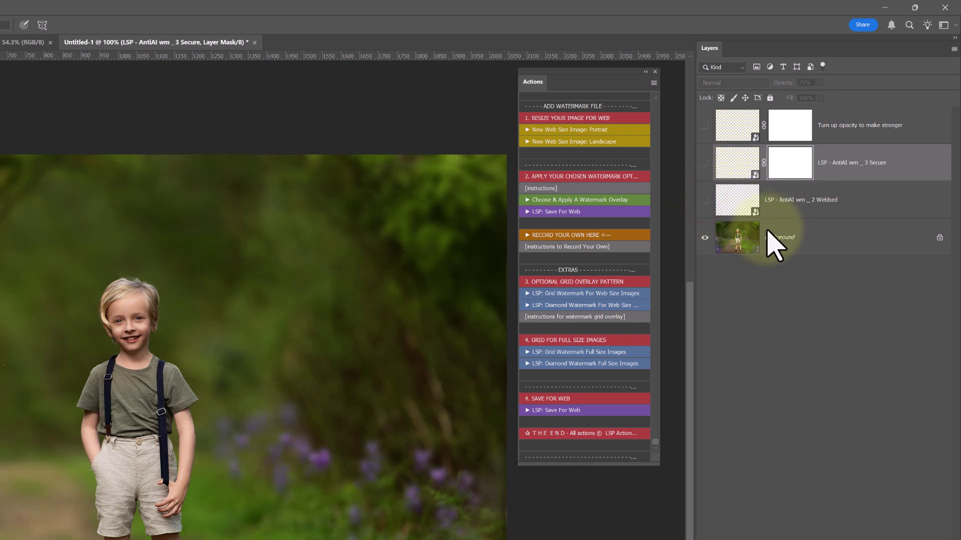
click(704, 162)
click(704, 125)
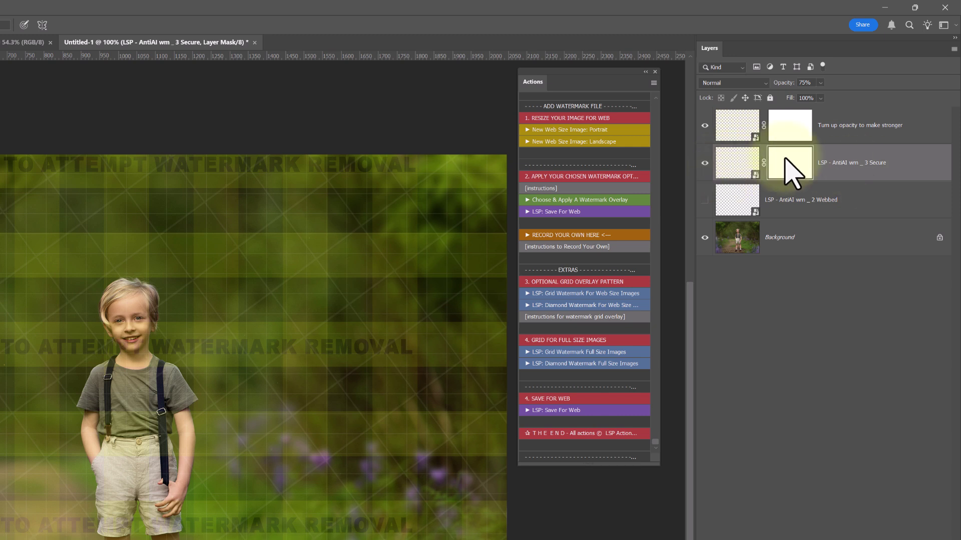
- Fade Secure to 51% opacity, drop the booster layer to 0%, then select Background
click(821, 82)
drag(834, 95, 824, 96)
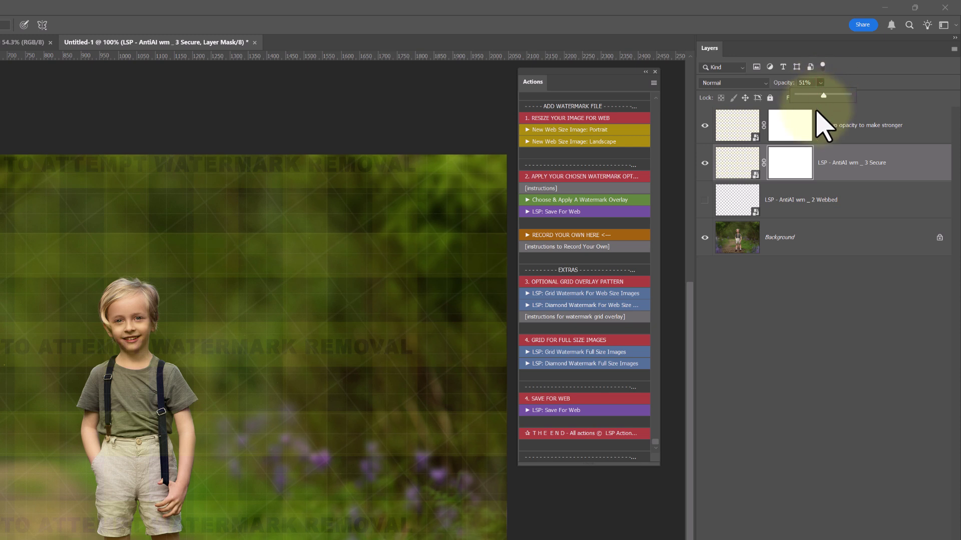
click(817, 116)
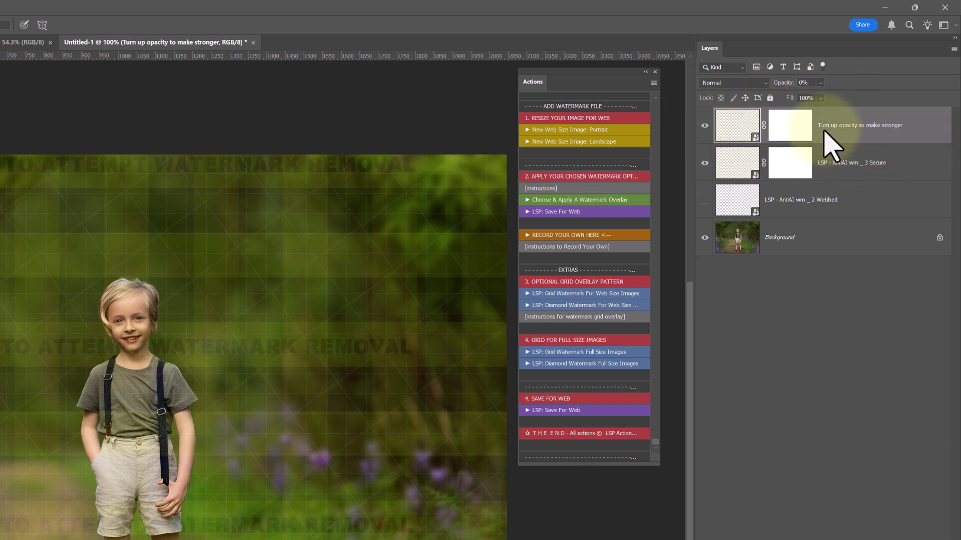
click(820, 83)
click(874, 95)
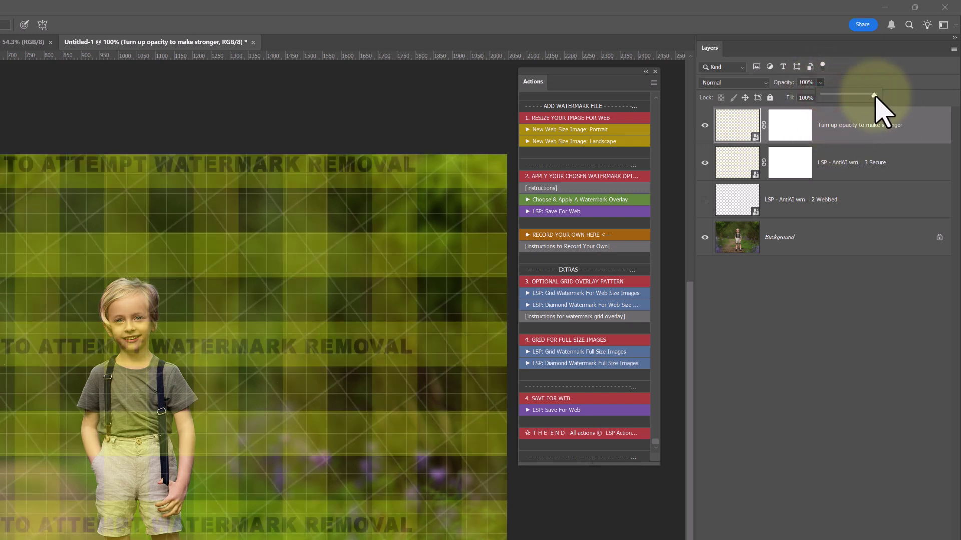
drag(874, 96, 833, 134)
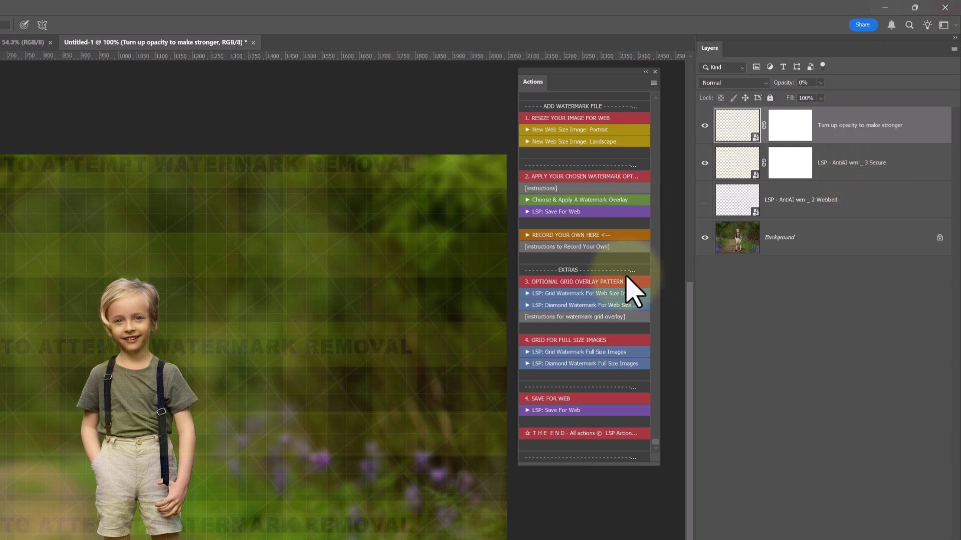
click(818, 232)
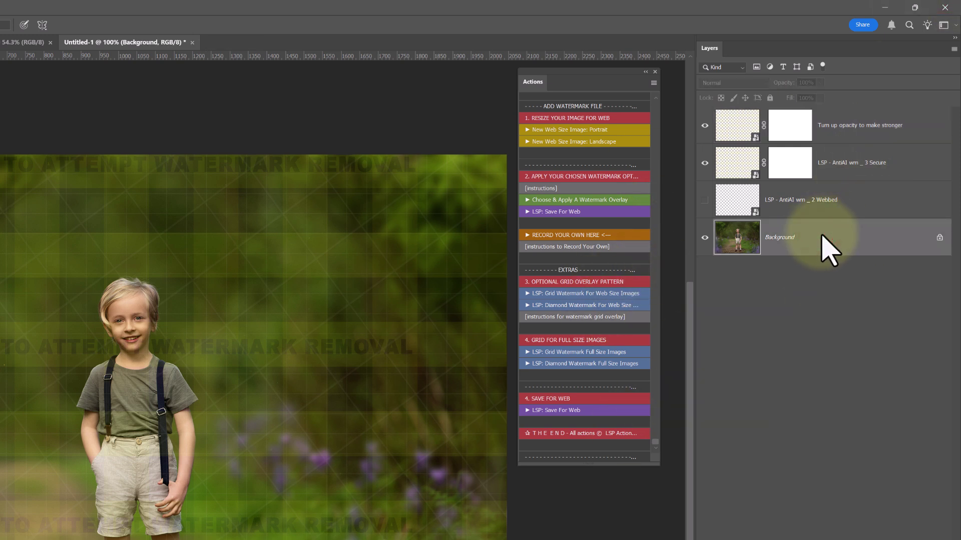
- Hide the top two watermark layers, then show and select the Webbed layer to copy onto the newborn photo
drag(706, 163, 704, 127)
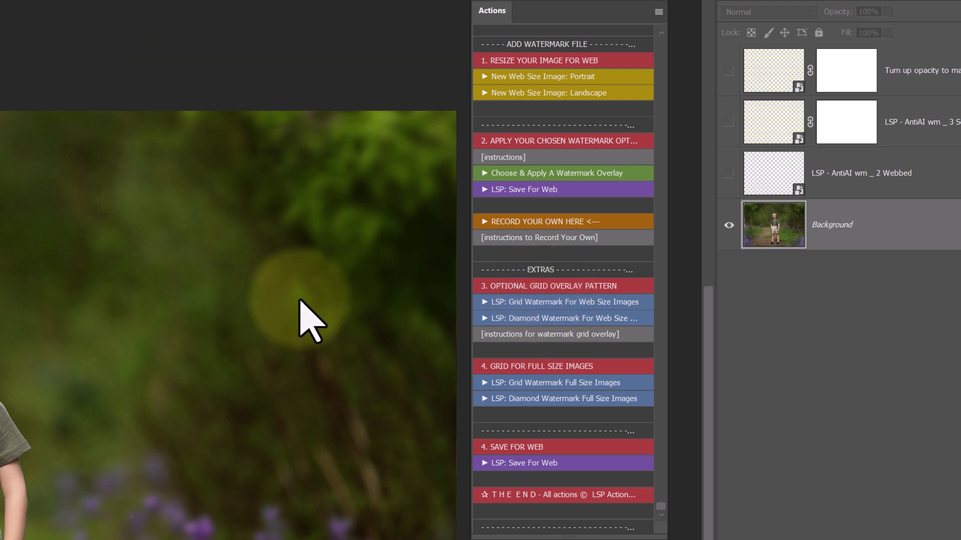
click(772, 193)
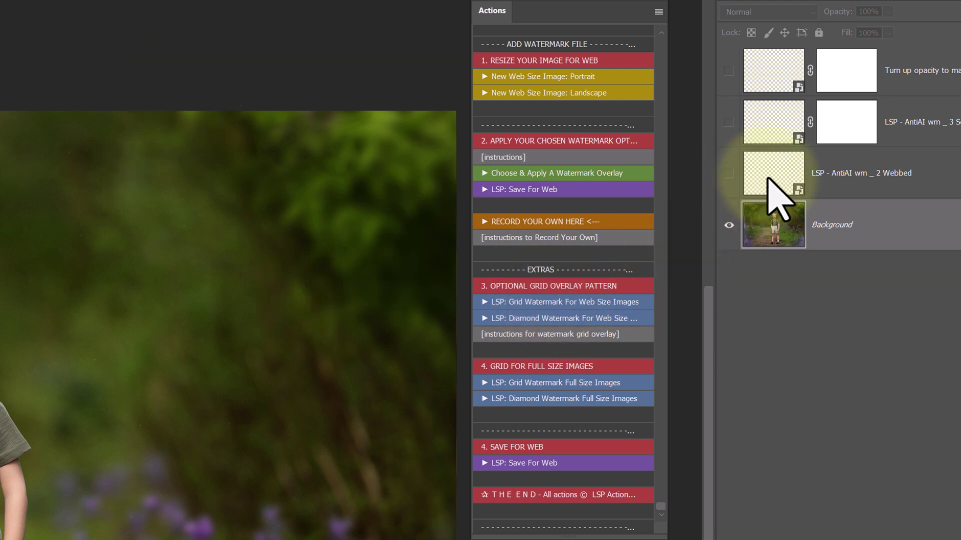
click(729, 173)
click(771, 171)
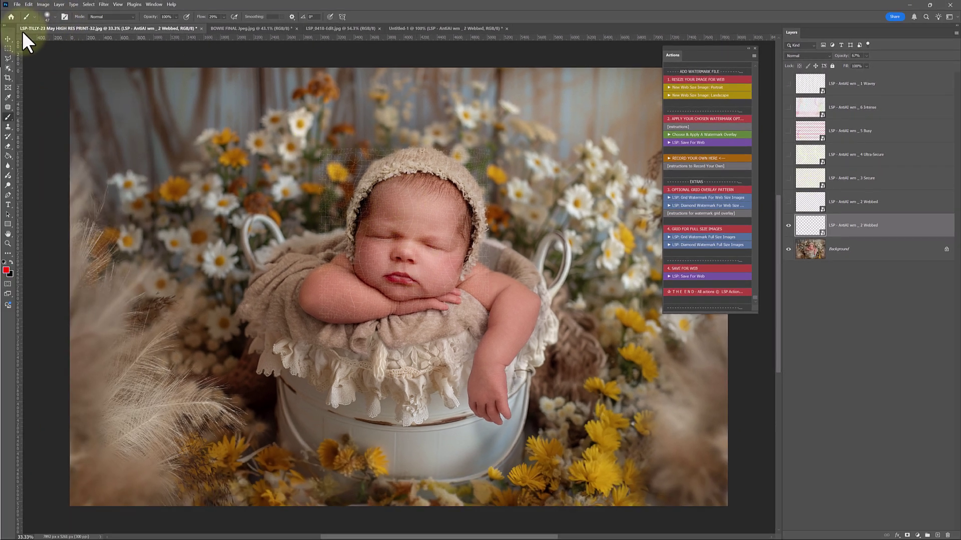
- Scale the Webbed watermark to 263% over the newborn photo, then return to Untitled-1
click(27, 5)
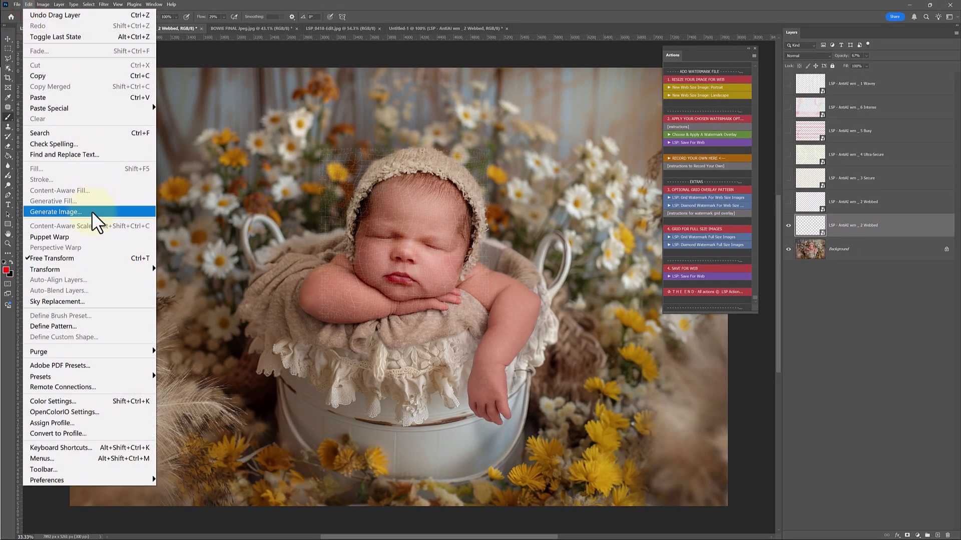
click(191, 283)
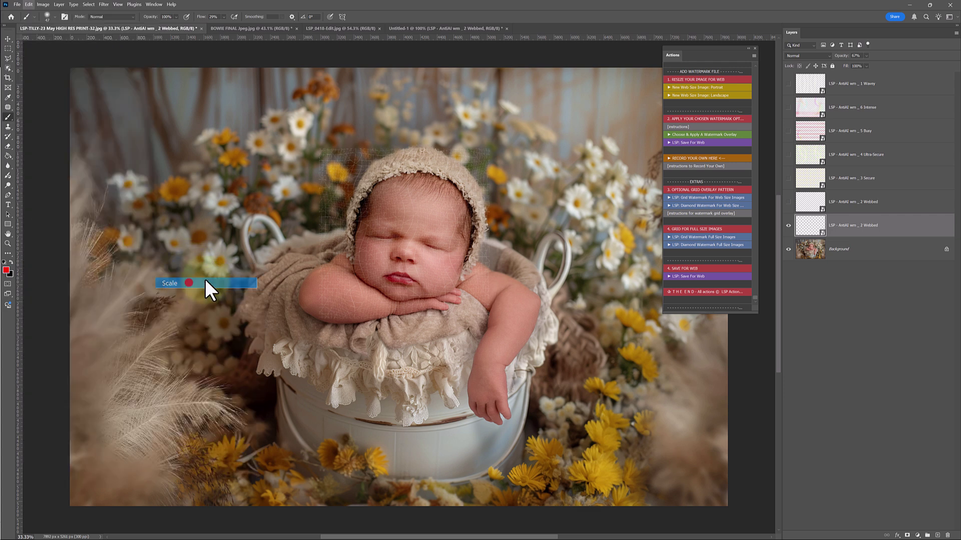
drag(386, 243, 136, 194)
drag(239, 210, 725, 344)
double_click(536, 280)
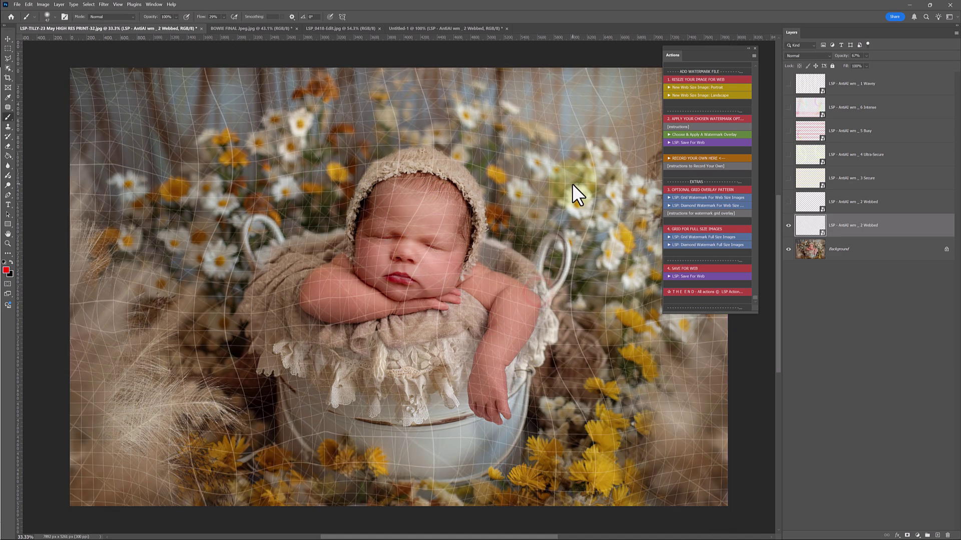
click(788, 225)
click(413, 28)
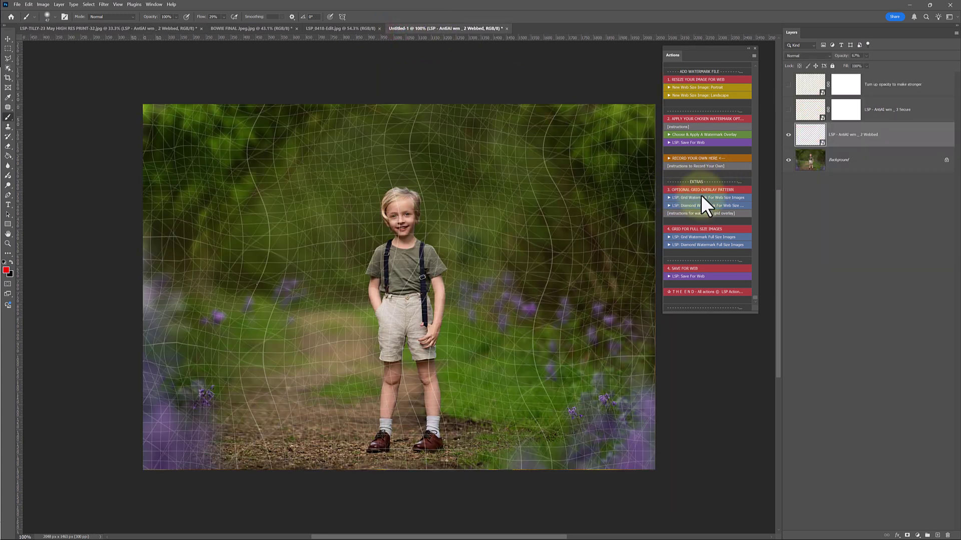
click(677, 213)
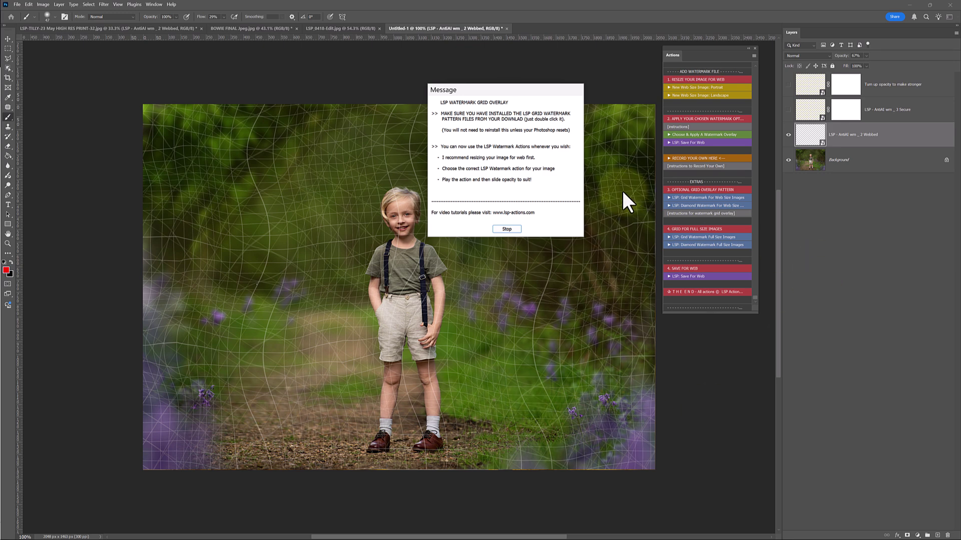
click(508, 227)
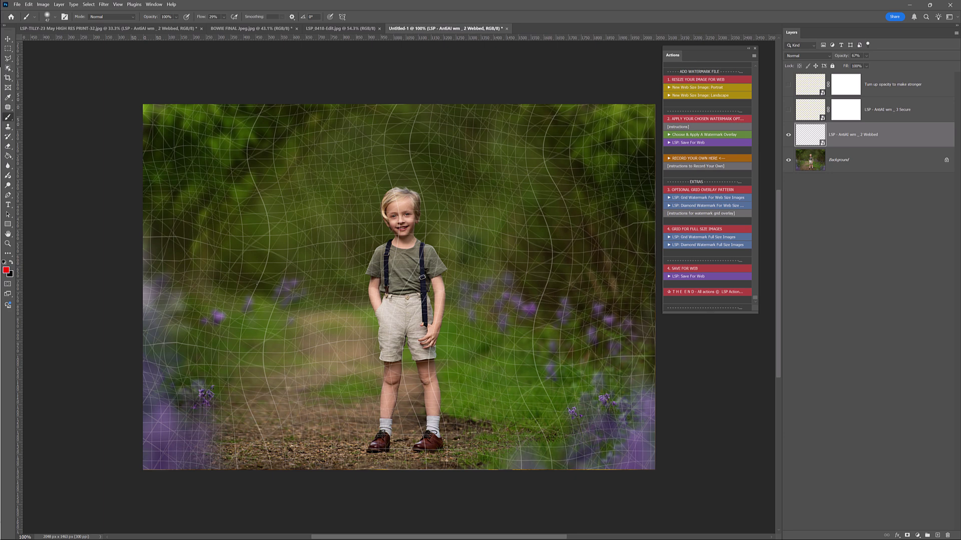
key(alt+Tab)
- Locate the grid .pat file in 'LSP - Photoshop Actions and Pattern Files' under G:\NEW PRODUCTS
click(100, 105)
double_click(322, 168)
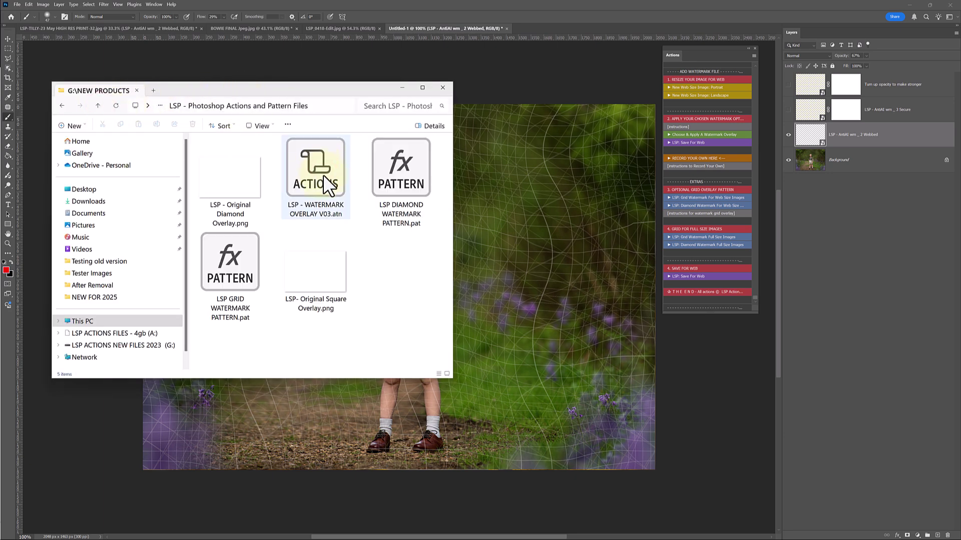
click(239, 276)
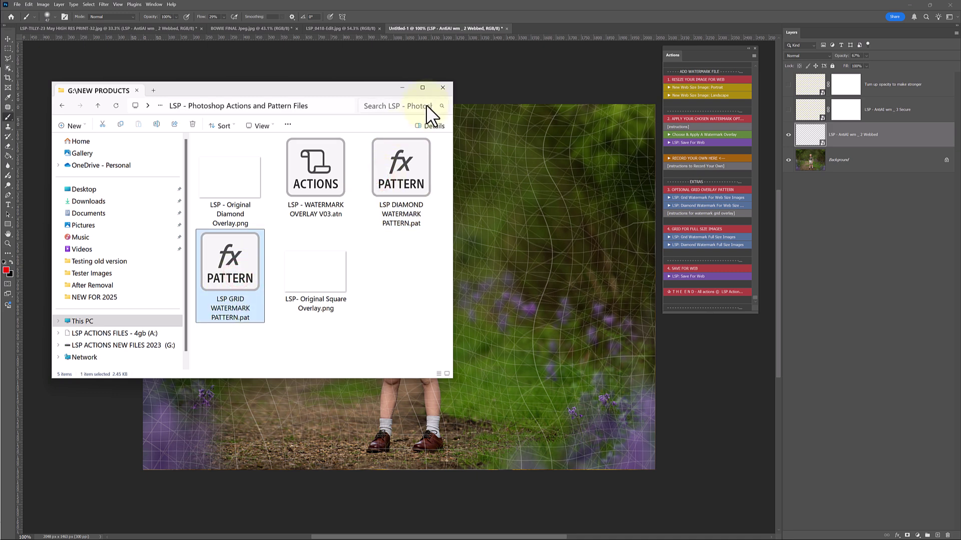
click(522, 84)
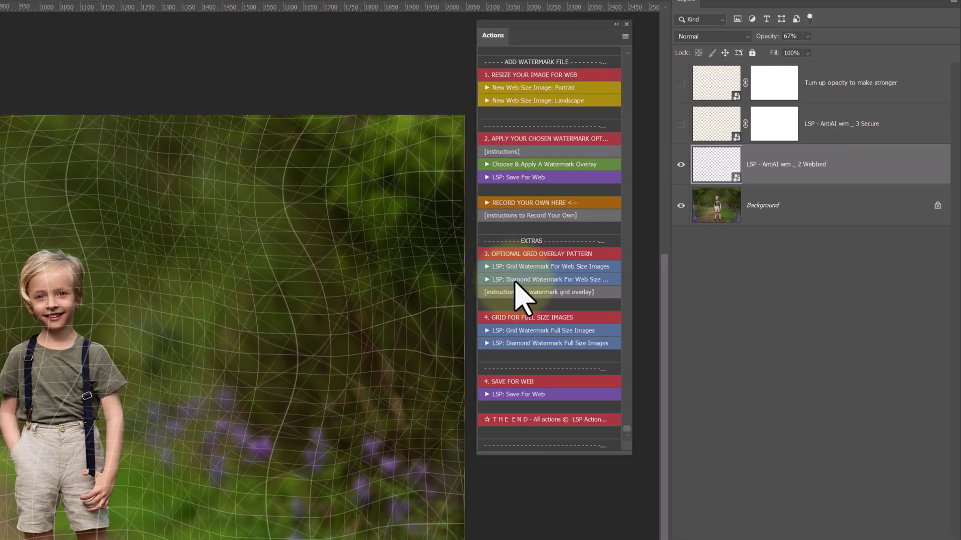
- Hide Webbed, select Background, and run 'LSP: Diamond Watermark For Web Size Images'
click(680, 165)
click(716, 205)
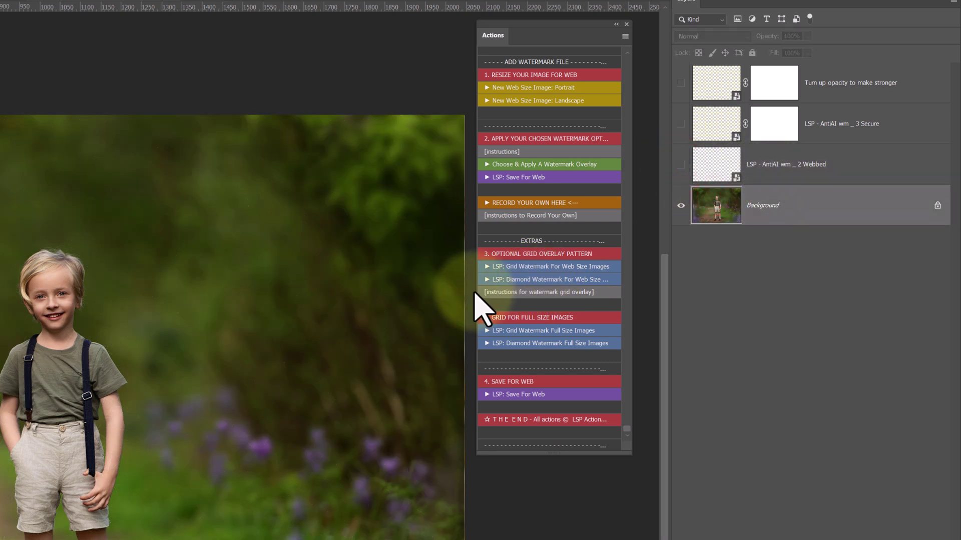
click(515, 281)
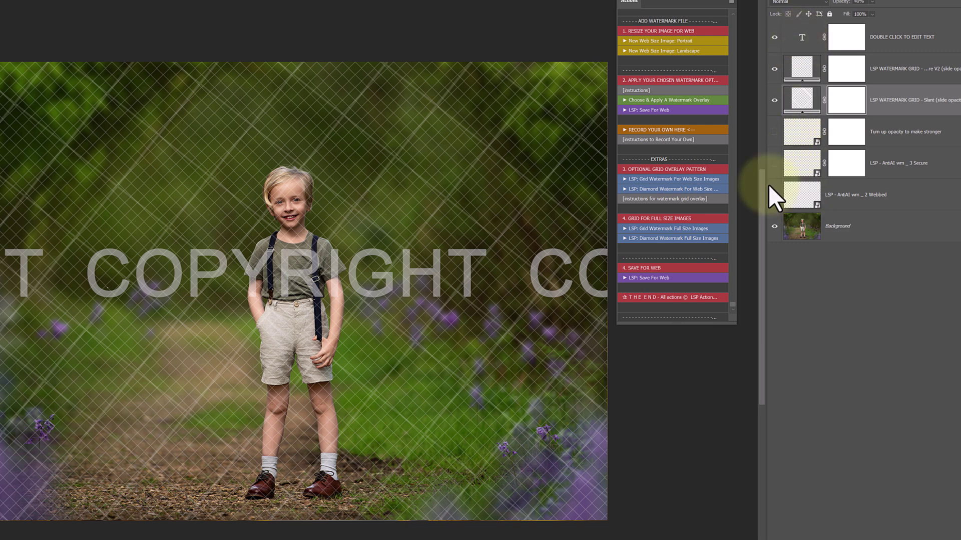
- Replace the COPYRIGHT text with 'Your Photography Name' at 12 pt
click(799, 34)
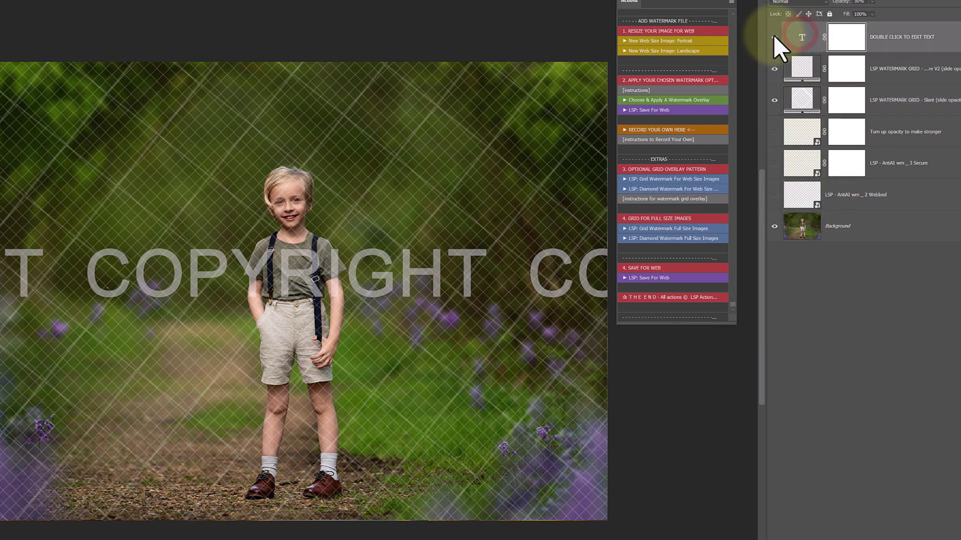
double_click(802, 35)
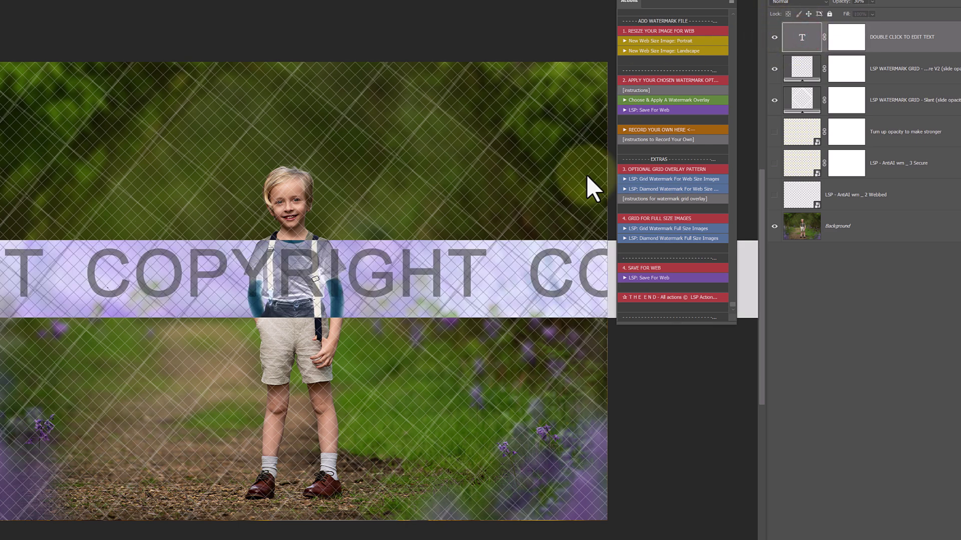
key(BackSpace)
text(Your )
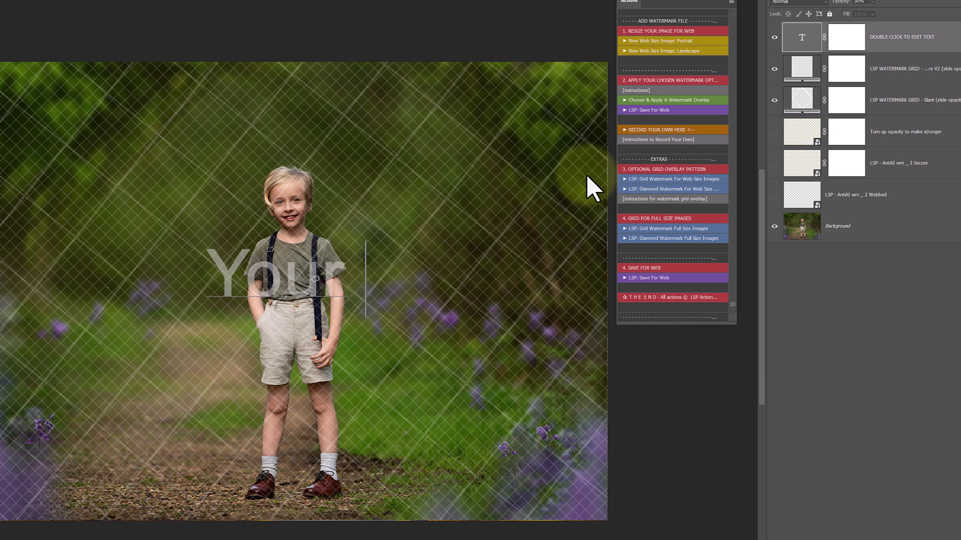
text(Photography Name)
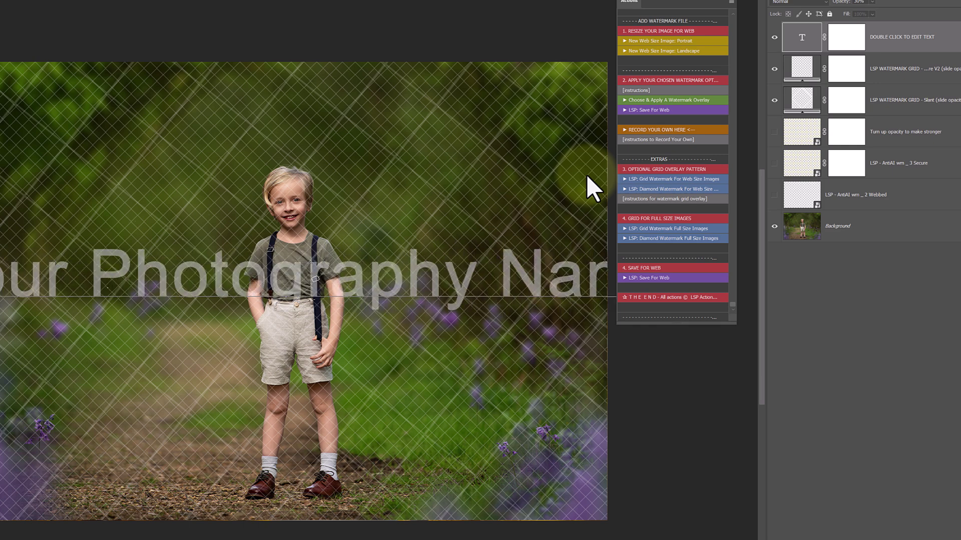
double_click(795, 36)
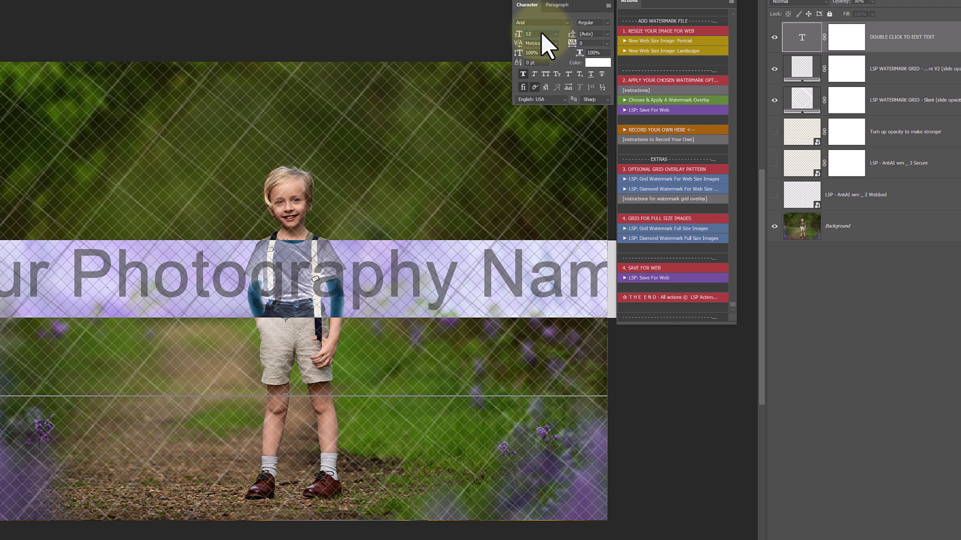
key(Return)
click(793, 35)
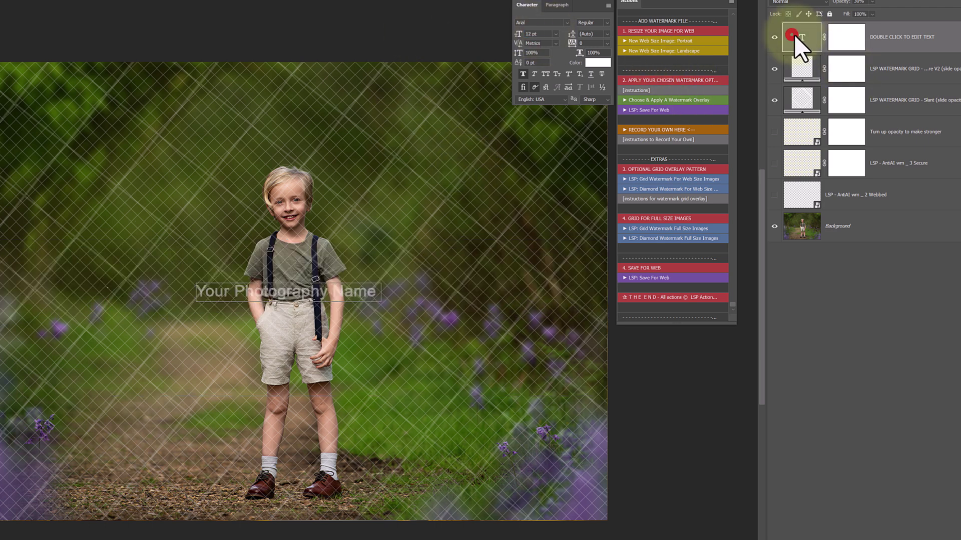
- Scale the name text up to about 32.85 pt and reposition it over the photo
key(ctrl+t)
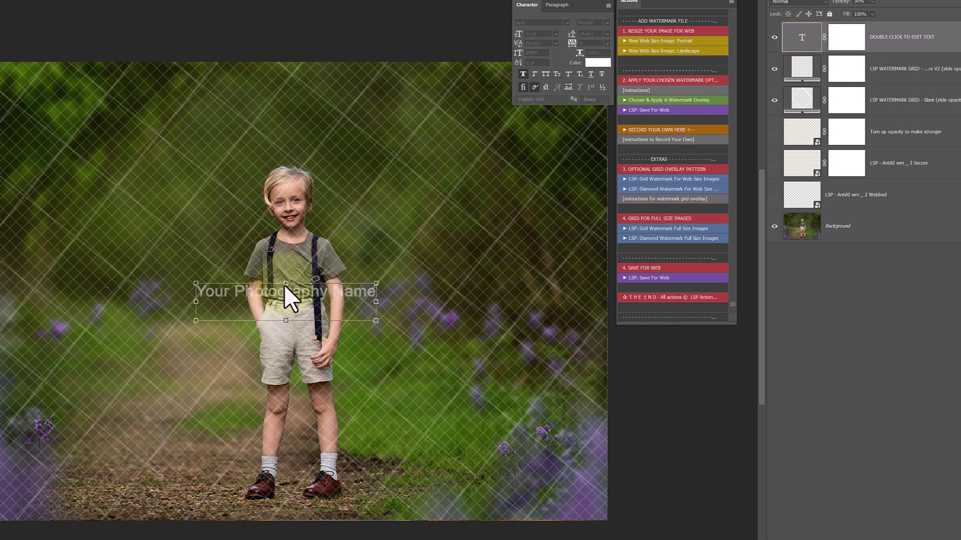
mouse_move(286, 284)
mouse_down()
mouse_move(302, 176)
mouse_move(316, 287)
mouse_move(302, 237)
mouse_move(281, 277)
mouse_up()
mouse_move(307, 324)
mouse_down()
mouse_move(307, 342)
mouse_move(310, 329)
mouse_up()
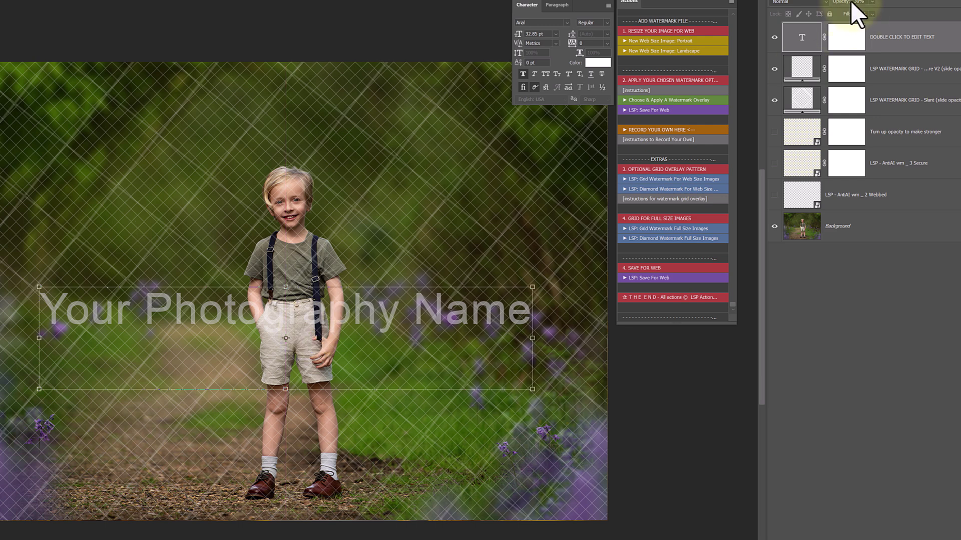
- Commit the name text and check the grid layers' visibility and opacity
click(794, 41)
click(773, 39)
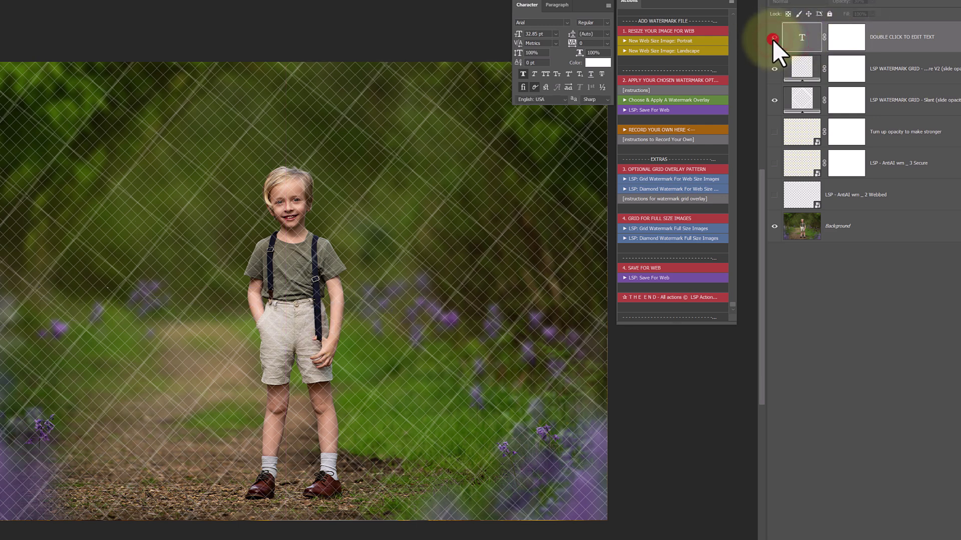
click(773, 39)
click(773, 40)
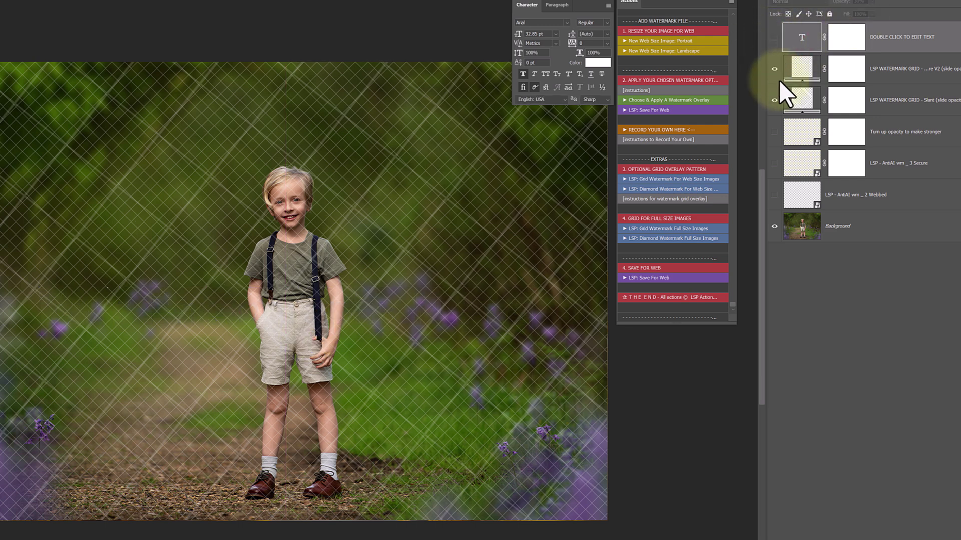
click(801, 65)
click(803, 103)
click(774, 37)
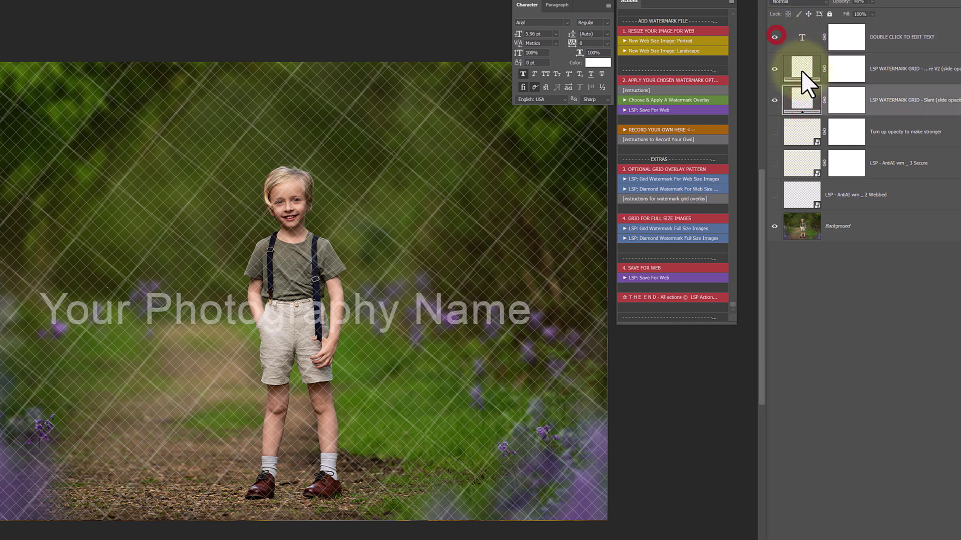
click(800, 70)
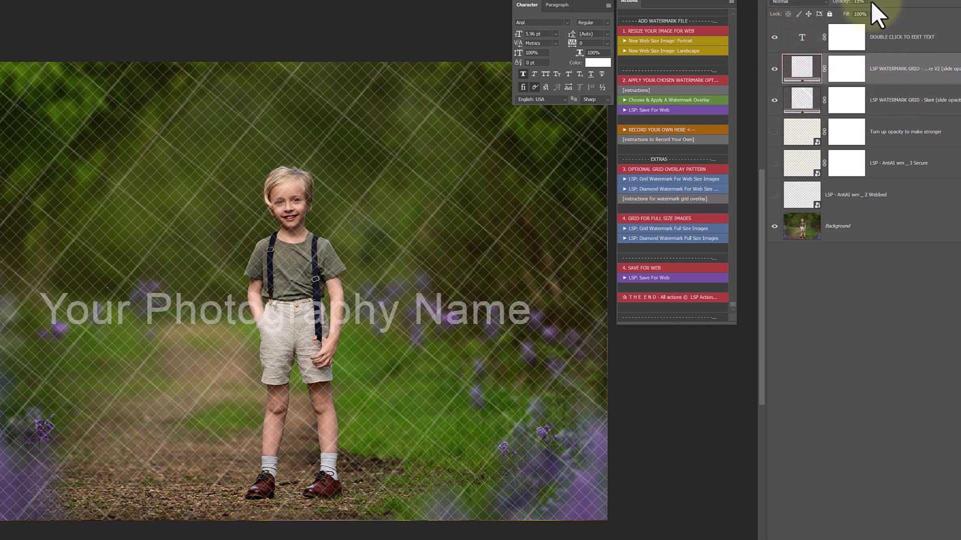
click(884, 97)
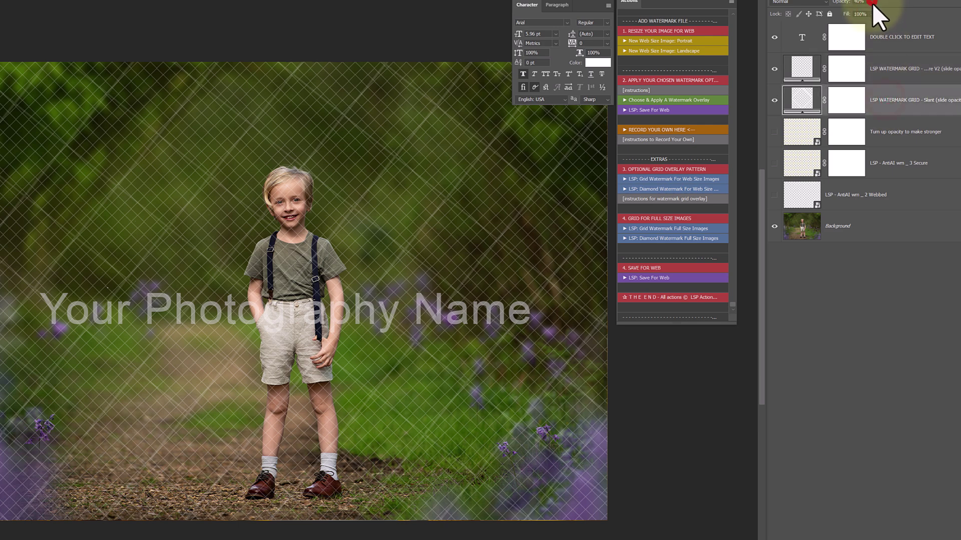
click(872, 3)
click(888, 95)
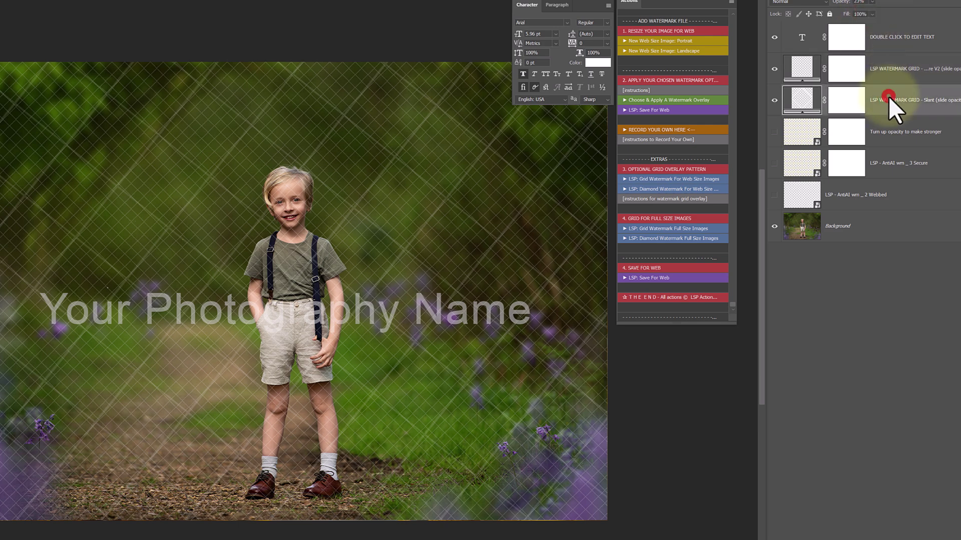
- Change the Slant grid's Pattern Fill scale from 30% to 100%
double_click(803, 100)
click(394, 157)
mouse_move(418, 172)
mouse_down()
mouse_move(397, 172)
mouse_move(424, 167)
mouse_move(400, 171)
mouse_up()
click(458, 139)
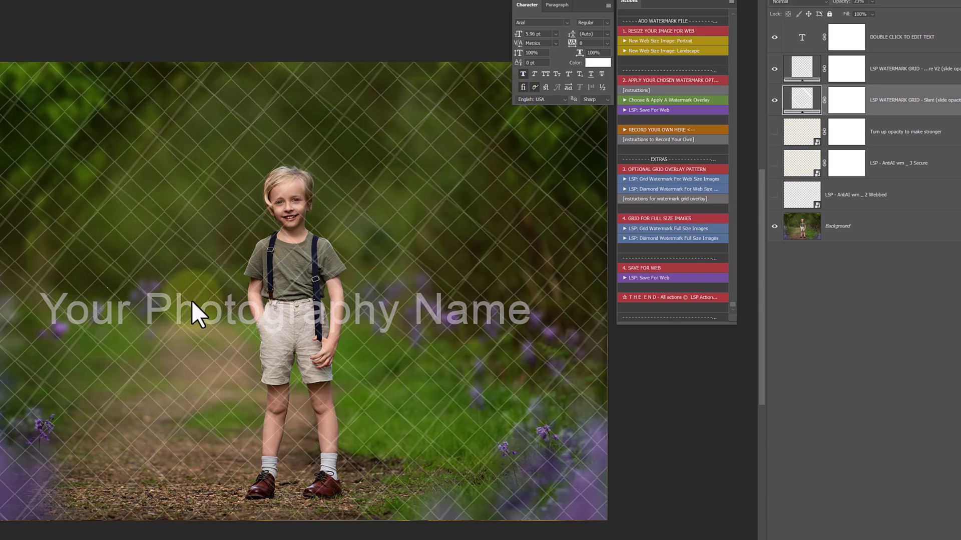
- Hide the name text and both slanted grid watermark layers
click(774, 66)
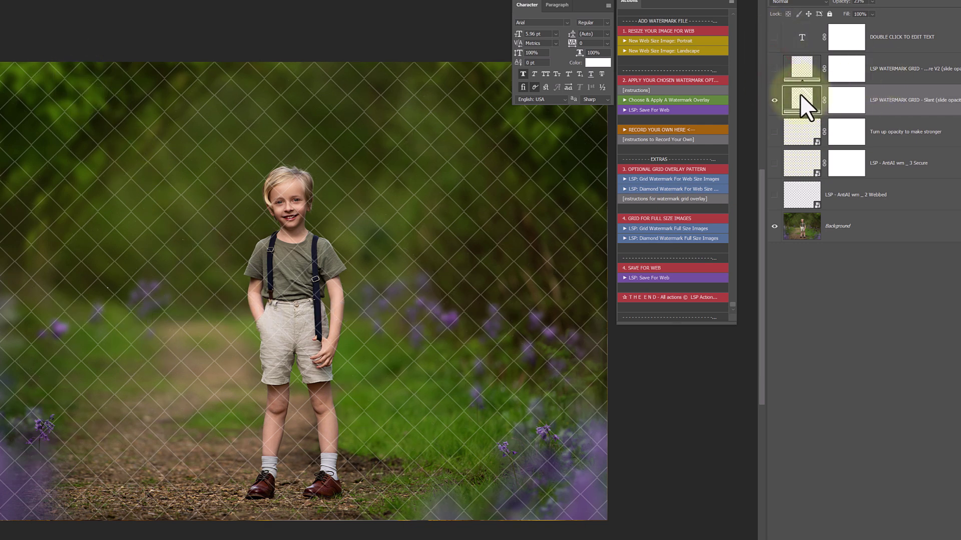
drag(774, 68, 776, 39)
click(774, 70)
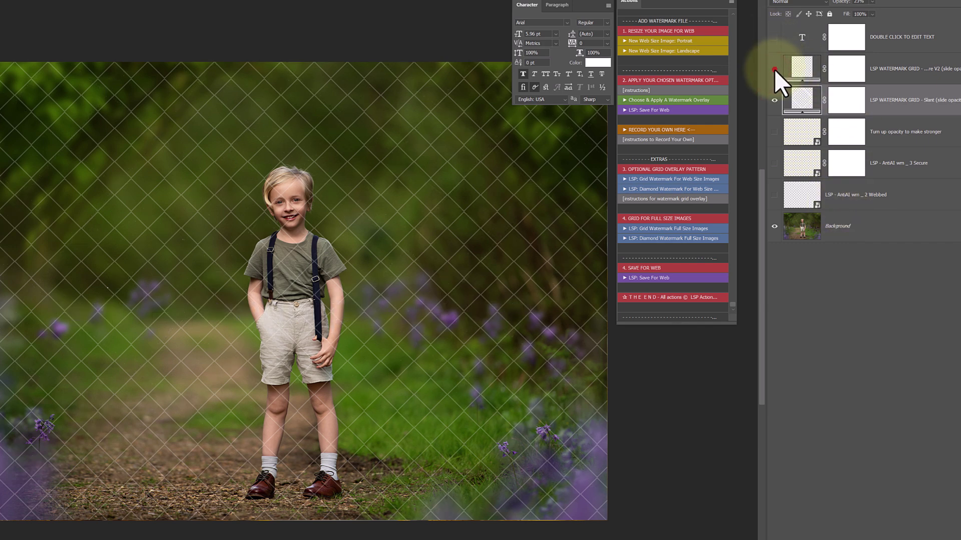
click(773, 37)
click(774, 37)
click(774, 100)
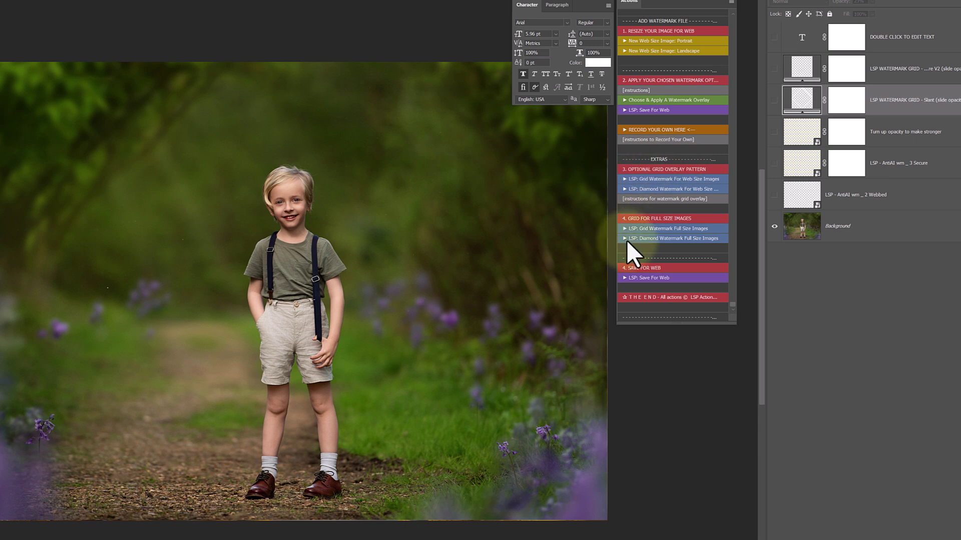
drag(774, 37, 769, 97)
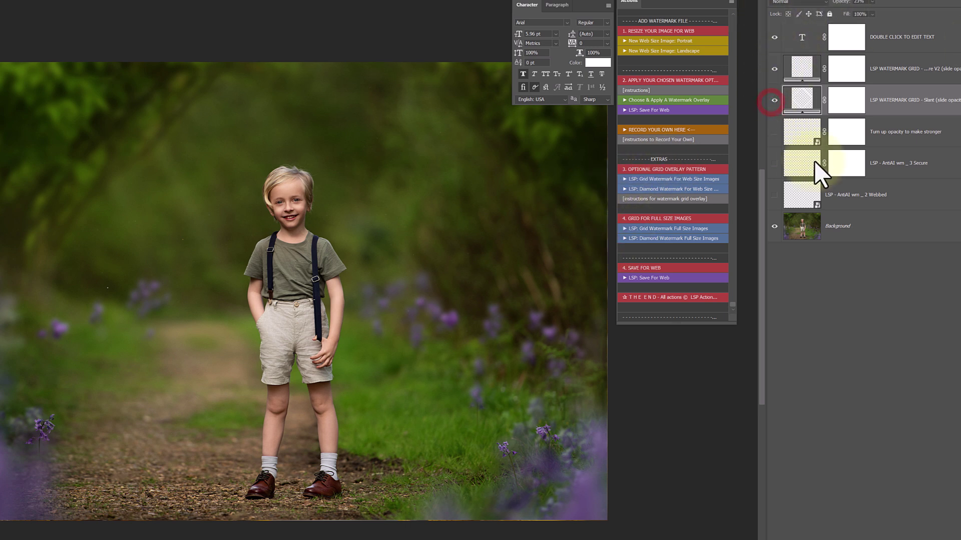
drag(771, 135, 774, 37)
click(775, 68)
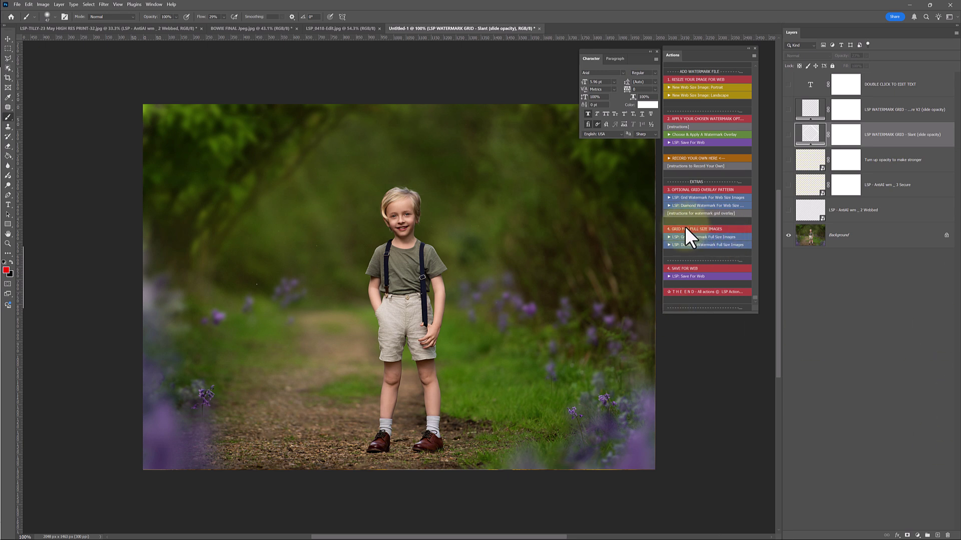
- Select the Background layer, close the Character panel, and briefly toggle the watermark text and grid layers
click(861, 235)
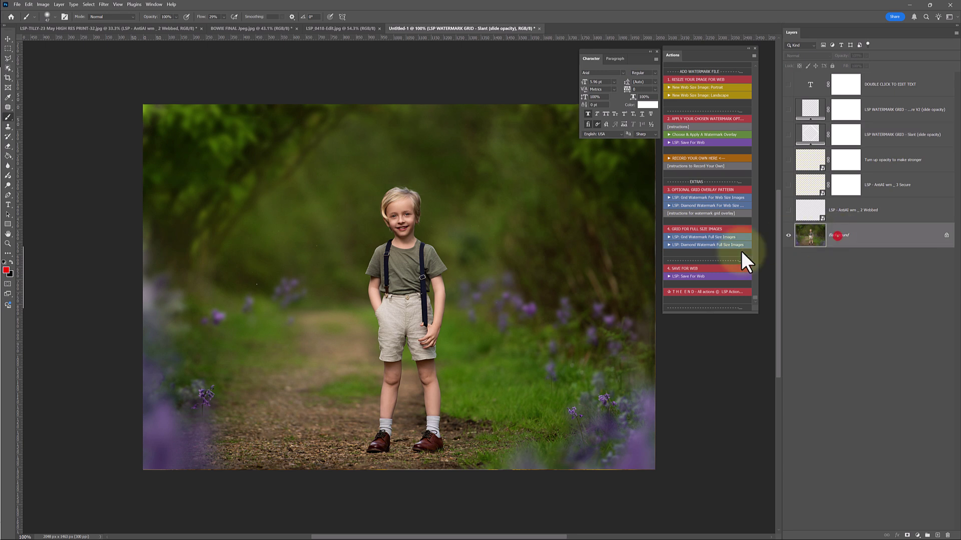
click(656, 52)
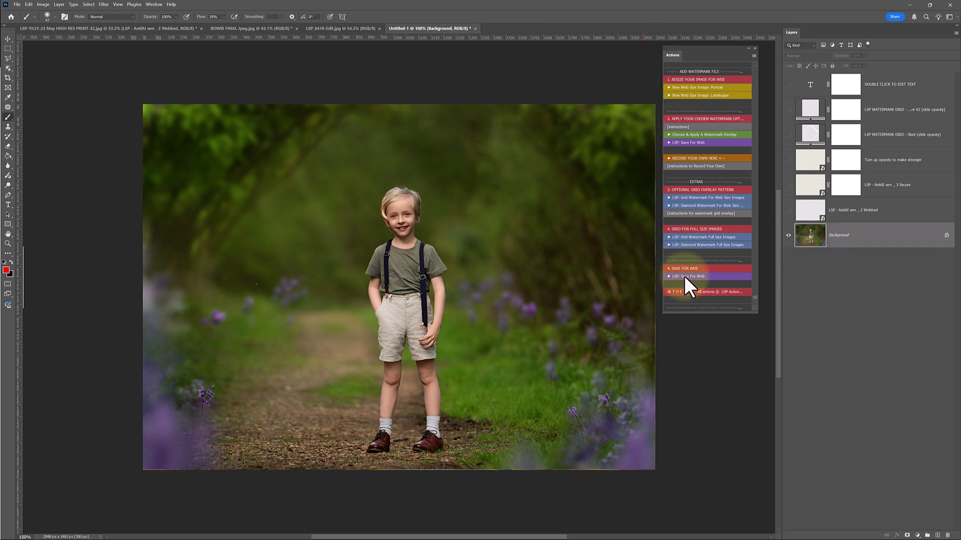
click(788, 84)
click(788, 134)
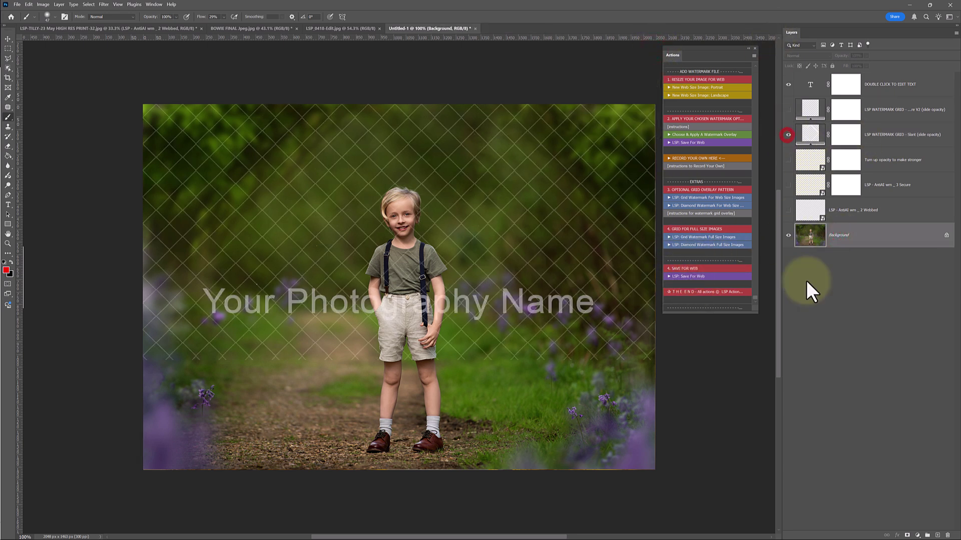
click(788, 109)
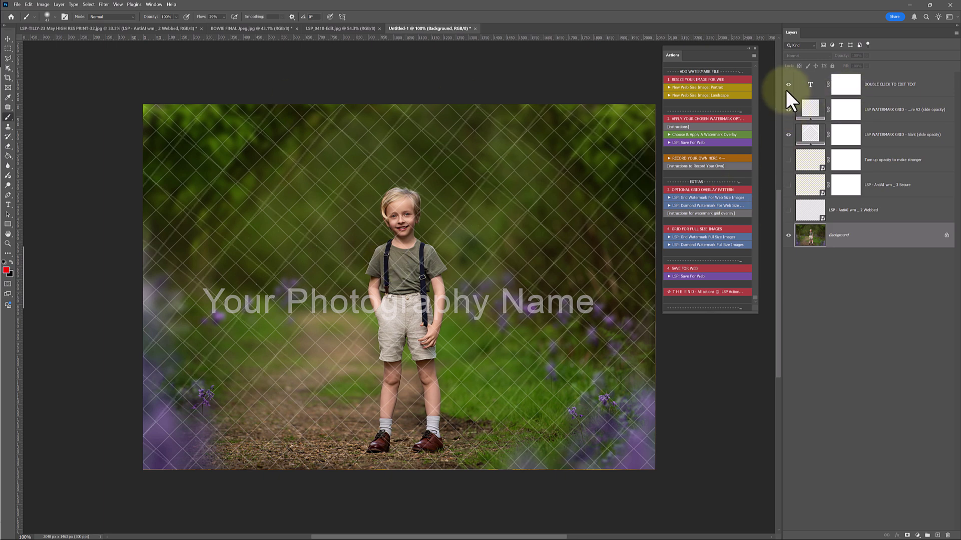
click(788, 125)
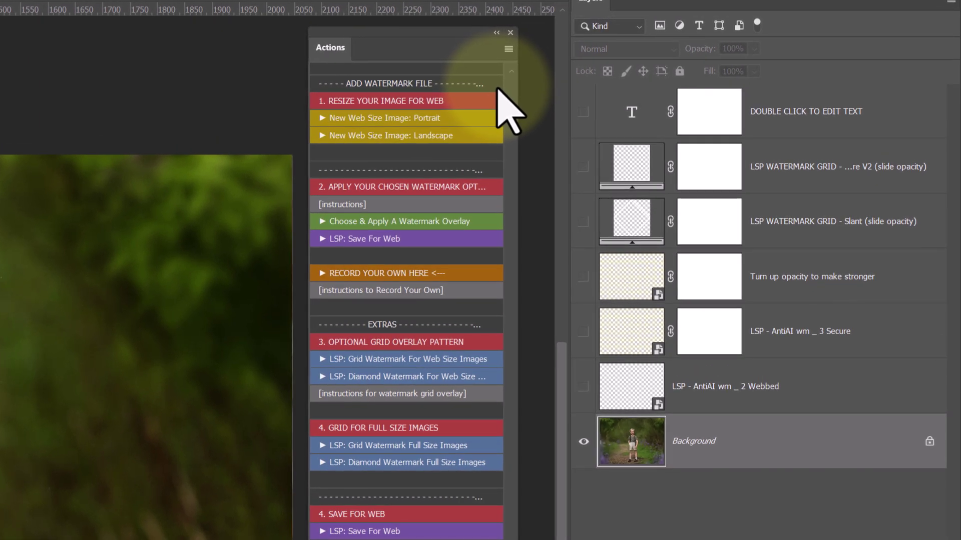
- Turn off Button Mode in the Actions panel and widen it to show full action names
click(508, 48)
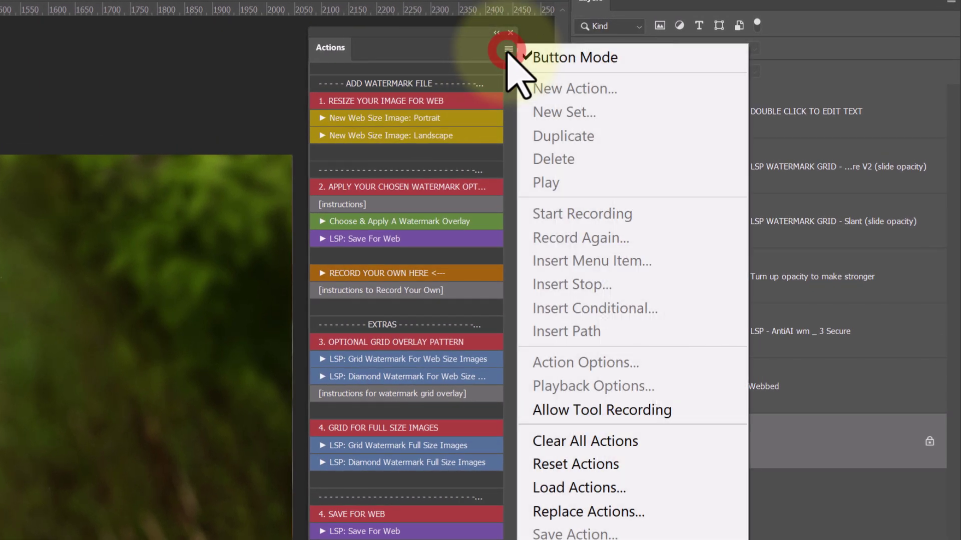
click(534, 56)
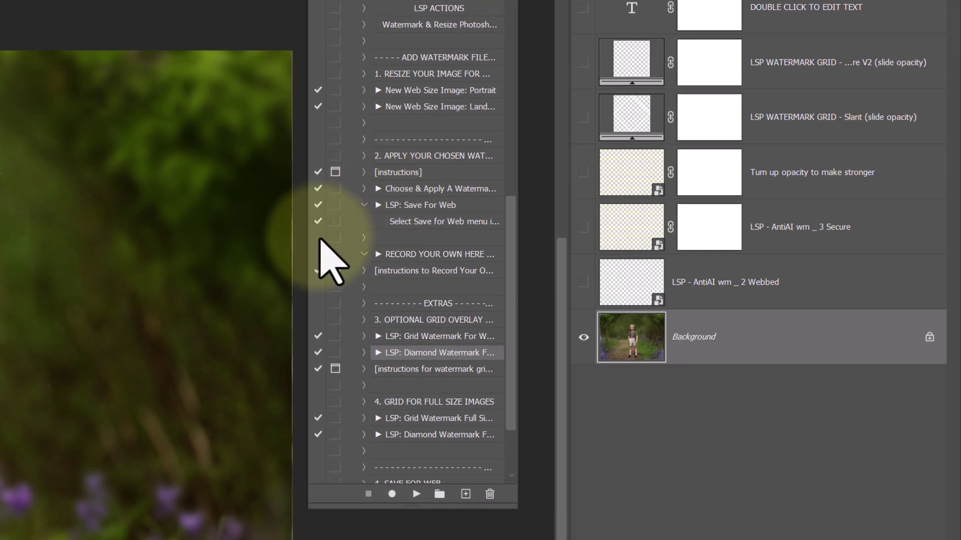
drag(307, 235, 195, 235)
click(279, 270)
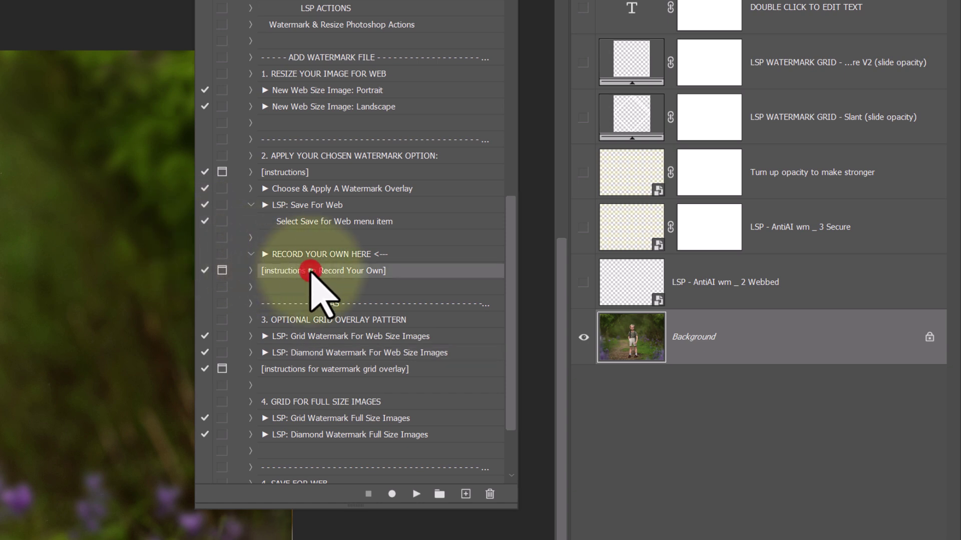
click(312, 254)
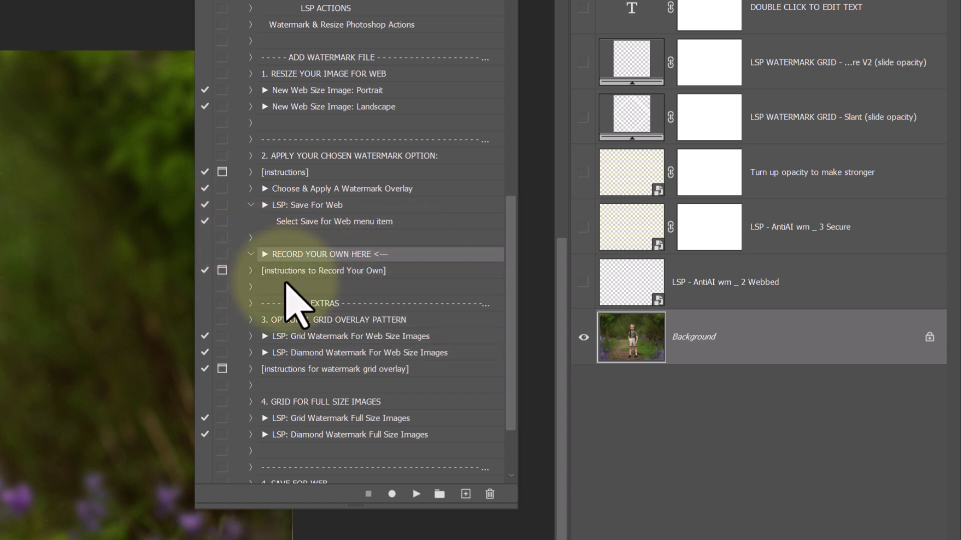
click(251, 256)
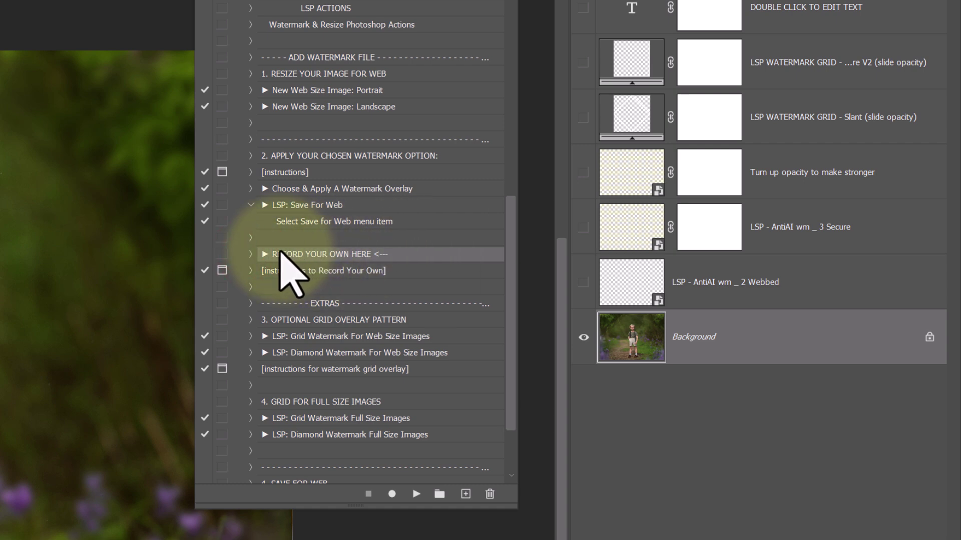
click(280, 272)
click(416, 494)
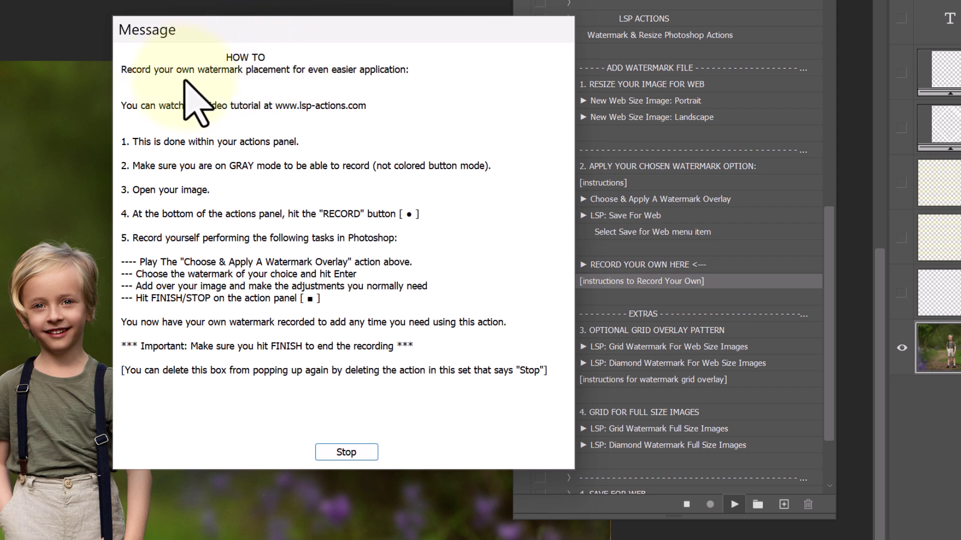
click(347, 453)
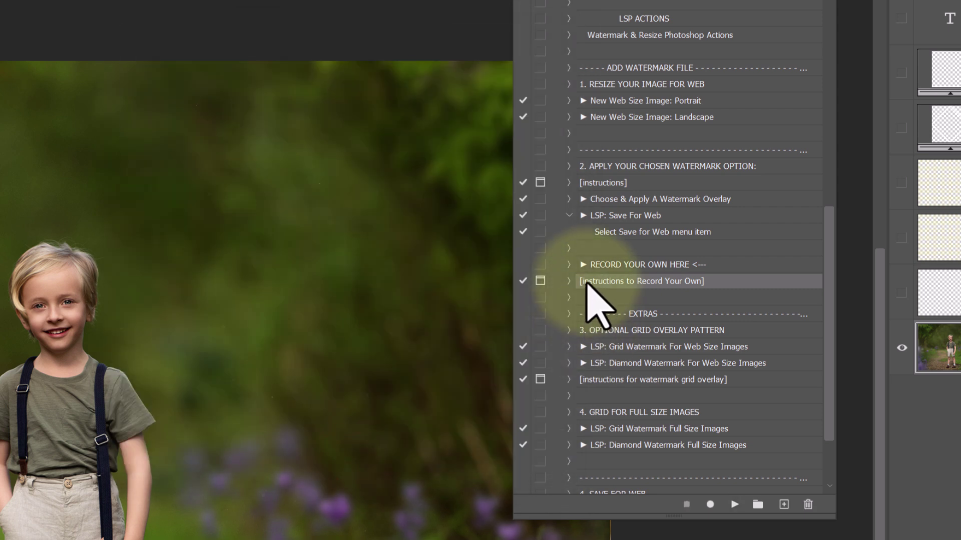
click(583, 265)
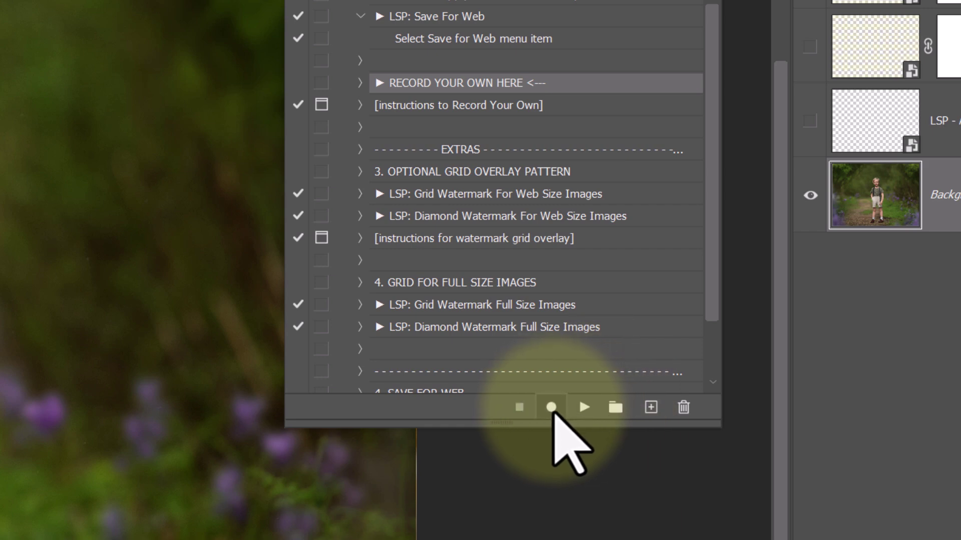
- Start recording, then place 'LSP - AntiAI wm _ 1 Wavey.png' embedded, scaled to cover the whole photo
click(551, 407)
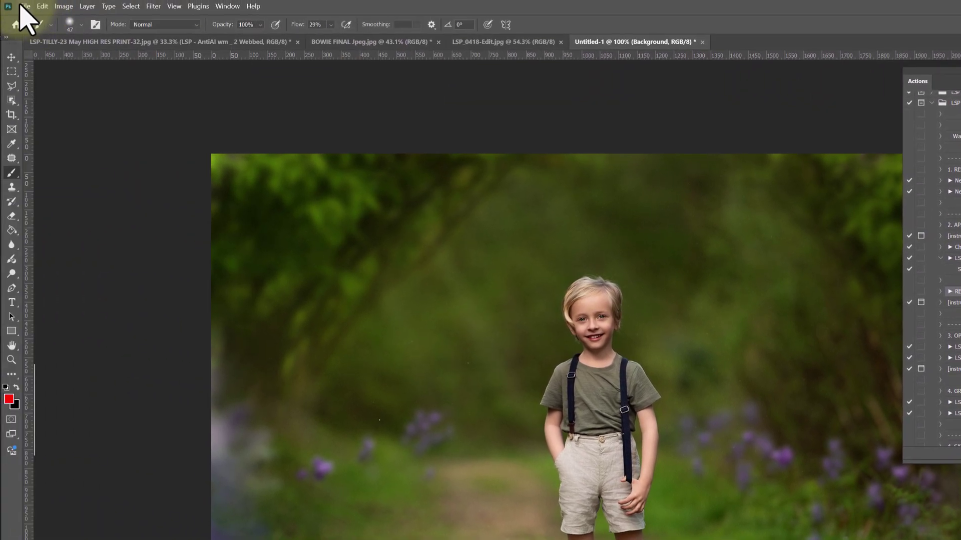
click(25, 6)
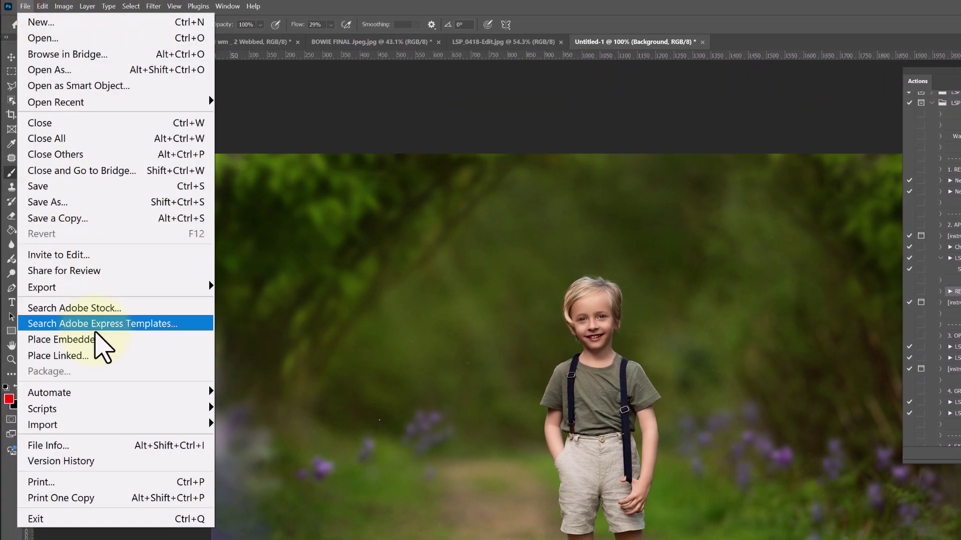
click(95, 340)
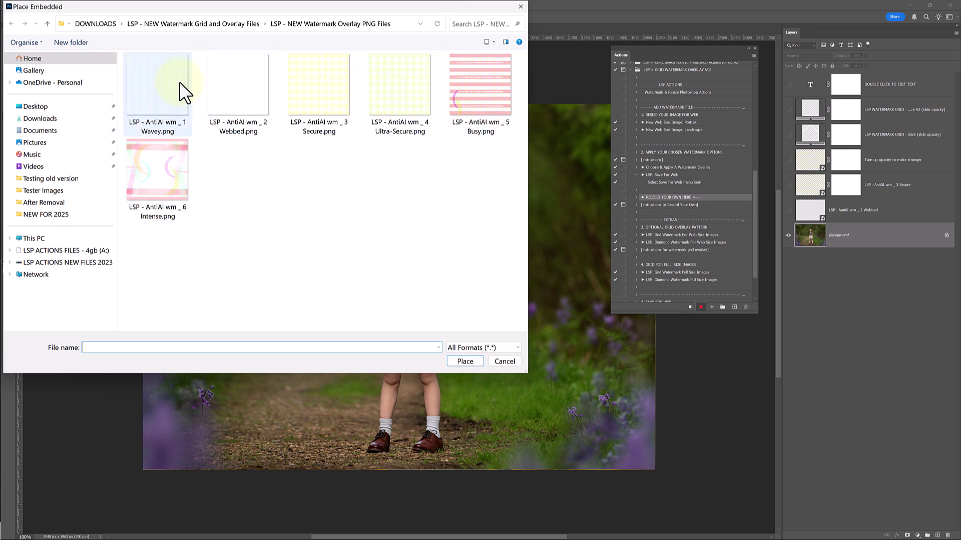
double_click(168, 84)
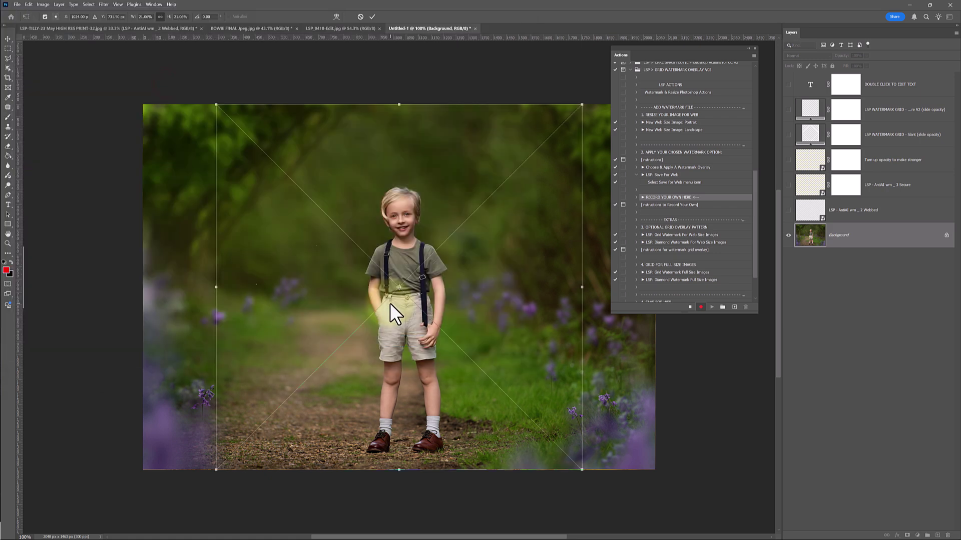
drag(275, 251, 202, 245)
drag(508, 280, 656, 318)
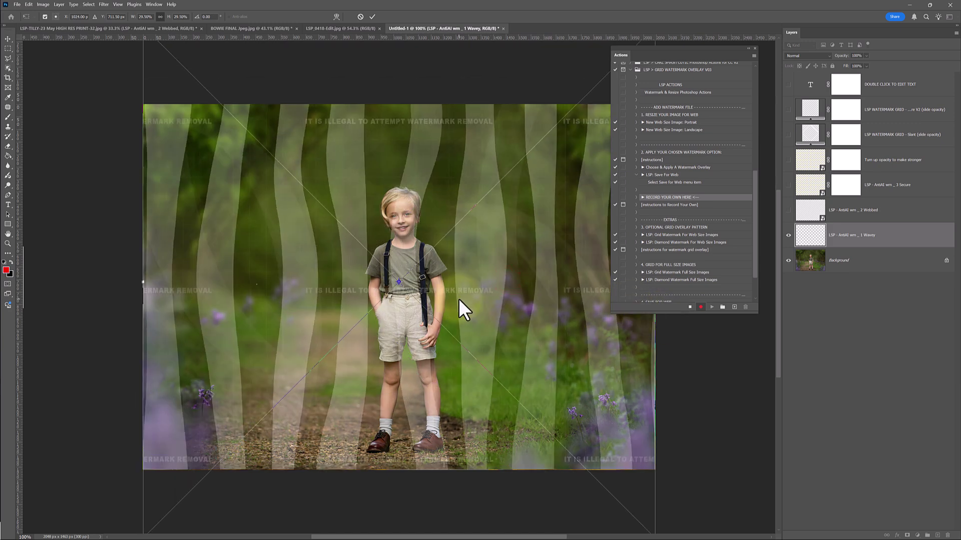
key(Return)
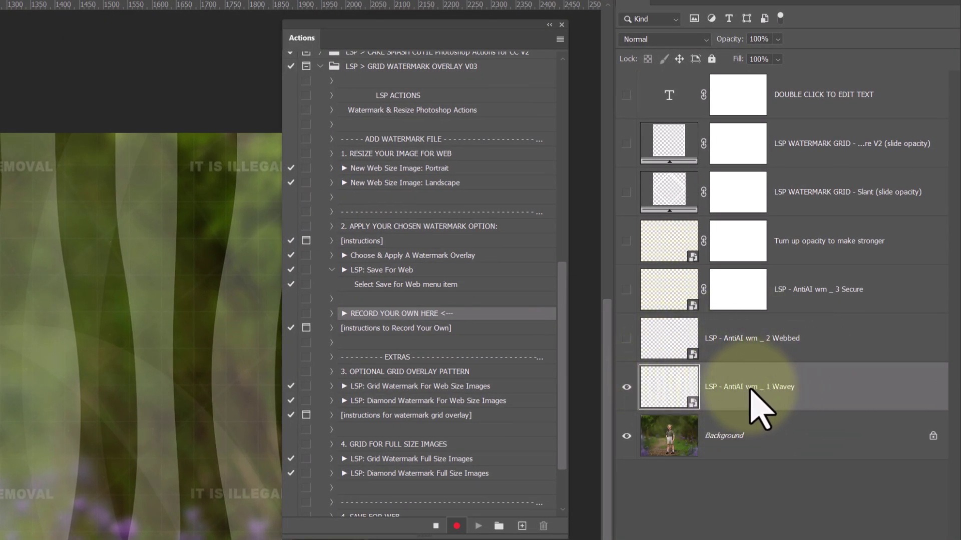
- Lower the Wavey watermark layer's opacity to 40% and select that layer
drag(778, 39, 819, 41)
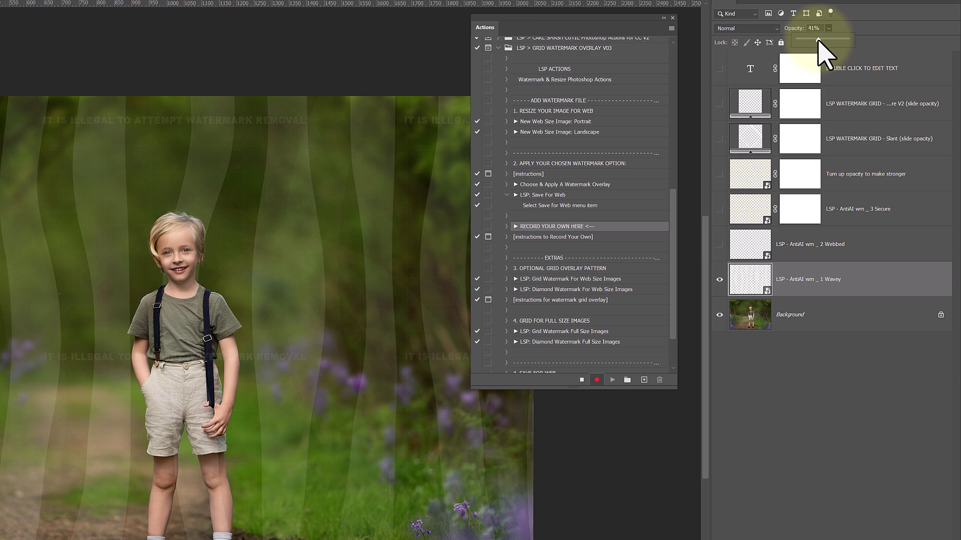
drag(819, 42, 818, 40)
click(750, 272)
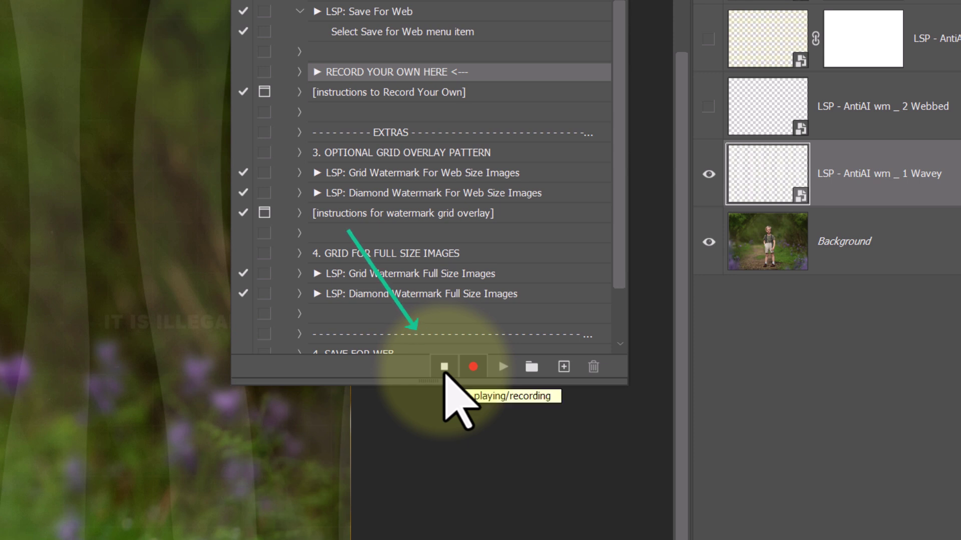
- Stop recording and expand RECORD YOUR OWN HERE to review its Place step
click(445, 370)
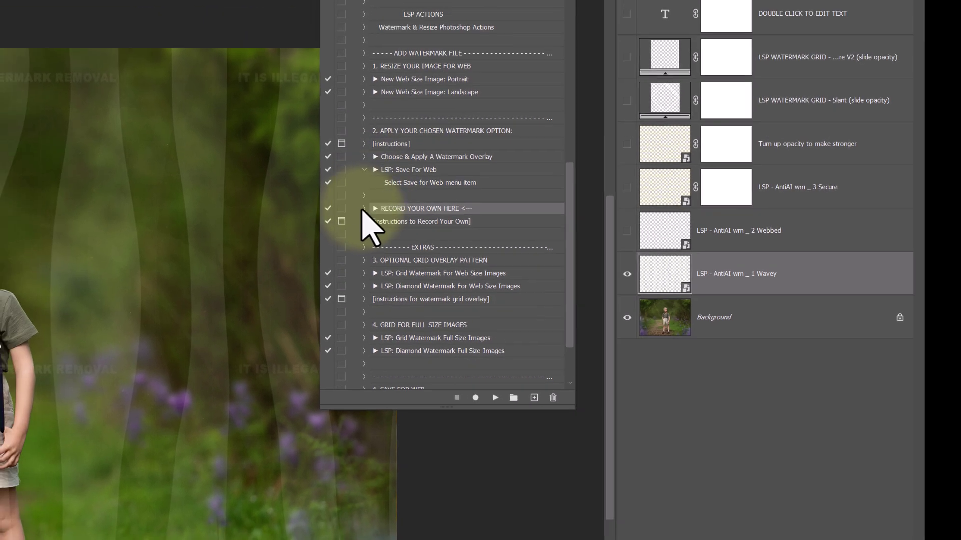
click(363, 208)
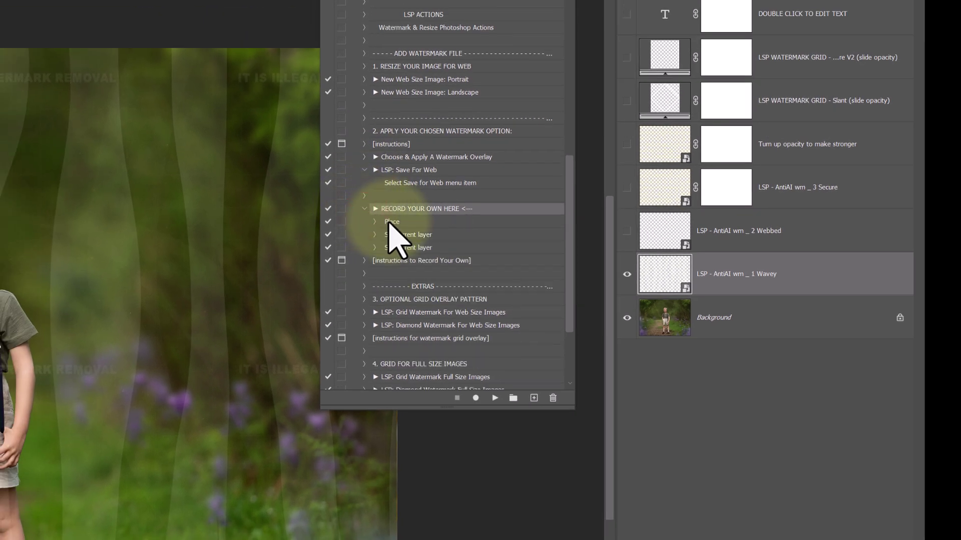
click(375, 222)
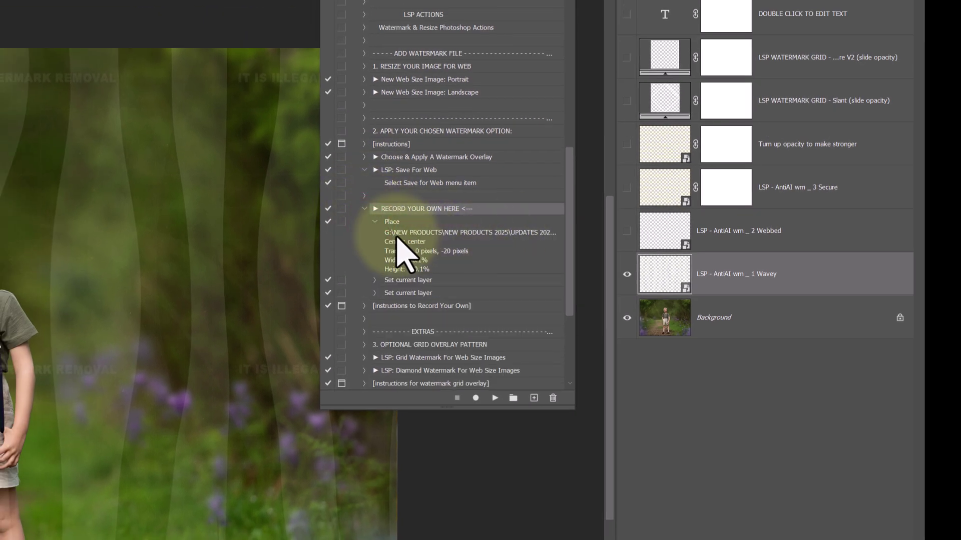
click(375, 221)
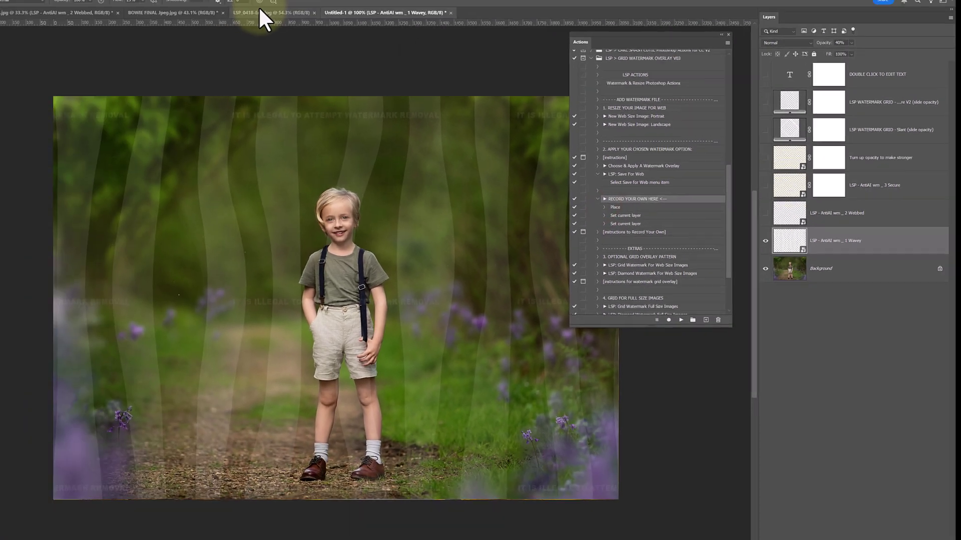
- Play the recorded action on the puppy and newborn photos, then hide the boy photo's Wavey layer
click(327, 27)
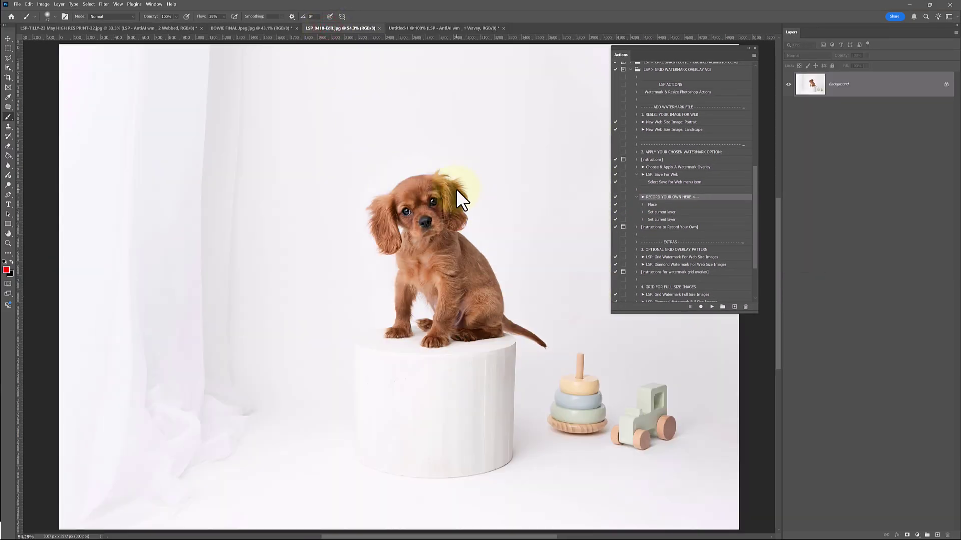
click(635, 197)
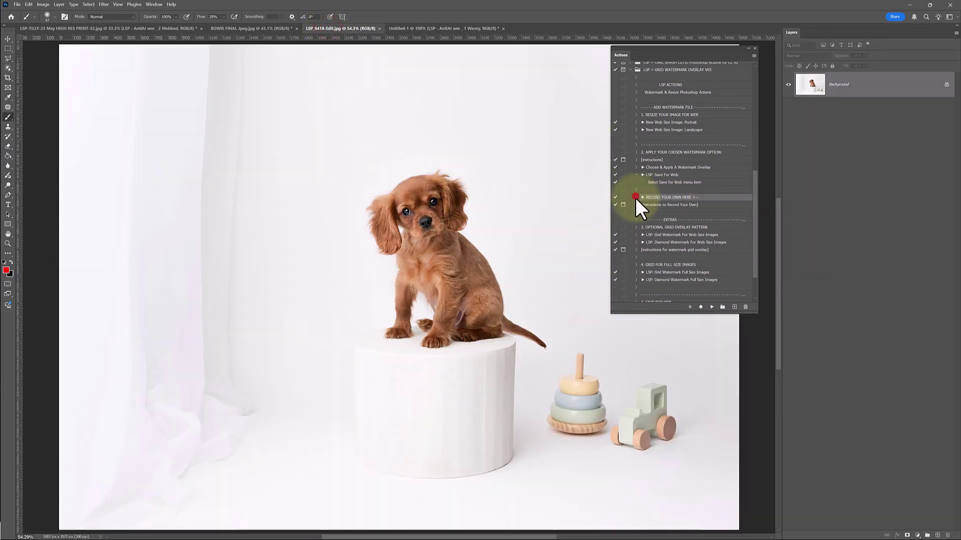
click(710, 305)
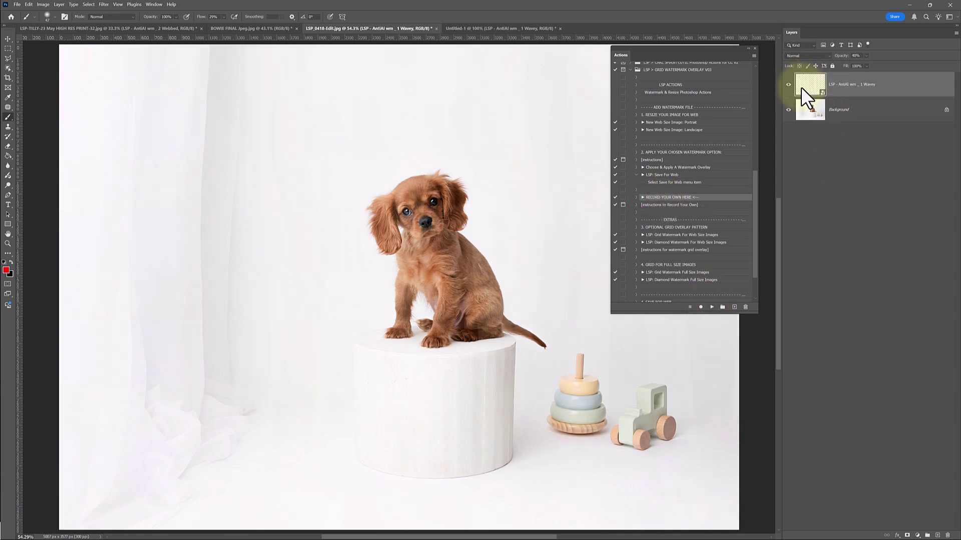
click(189, 28)
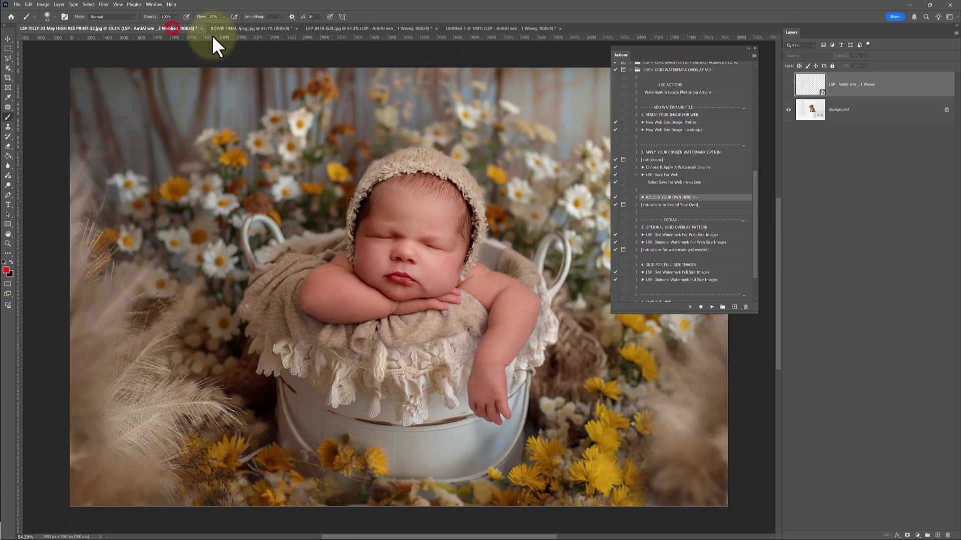
click(712, 307)
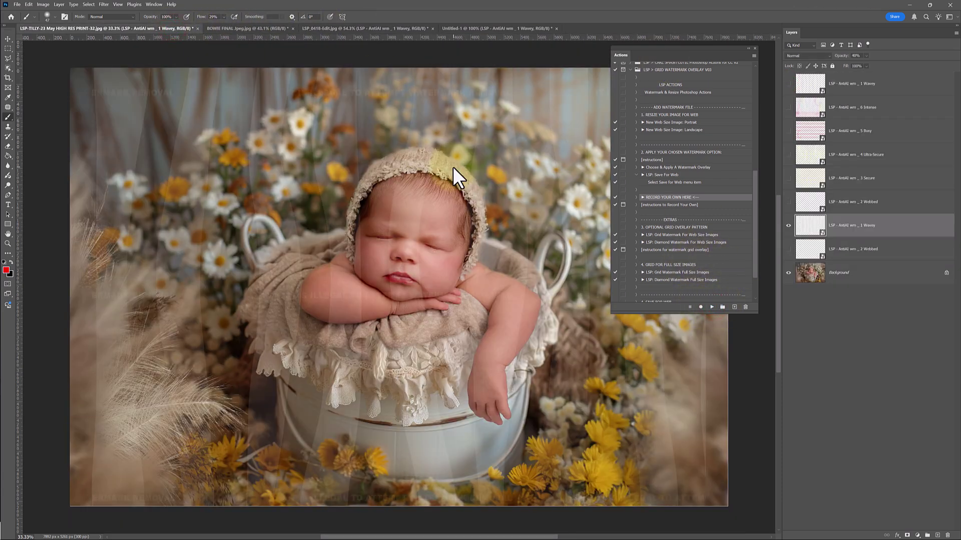
click(475, 29)
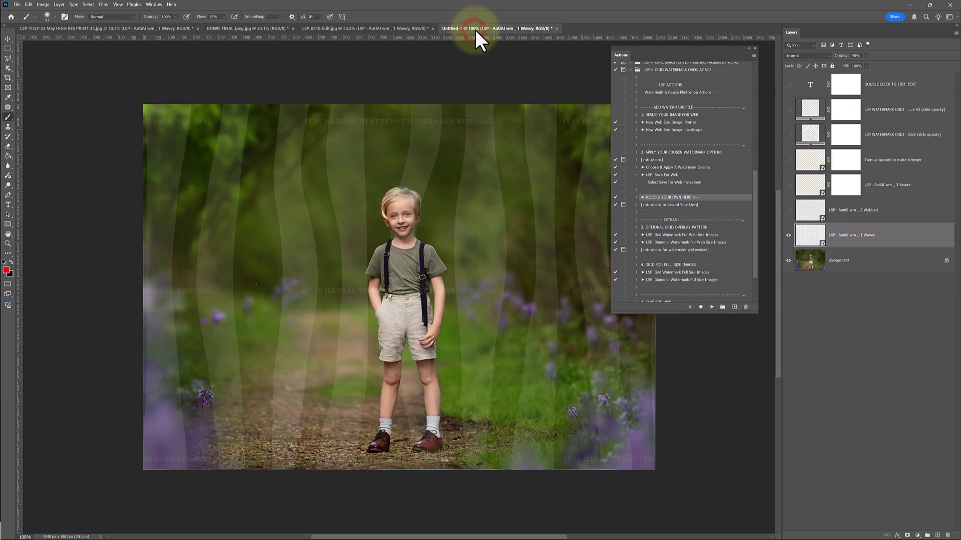
click(788, 235)
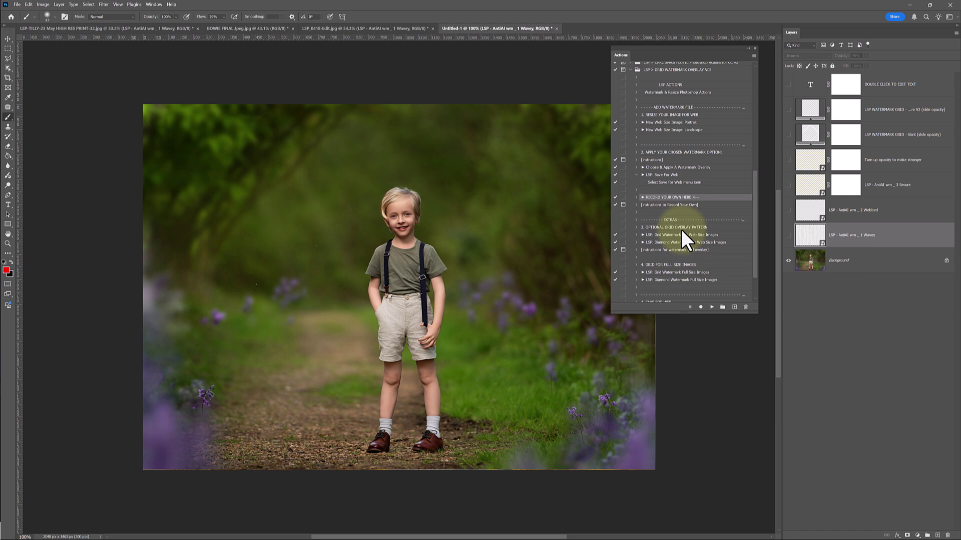
click(17, 4)
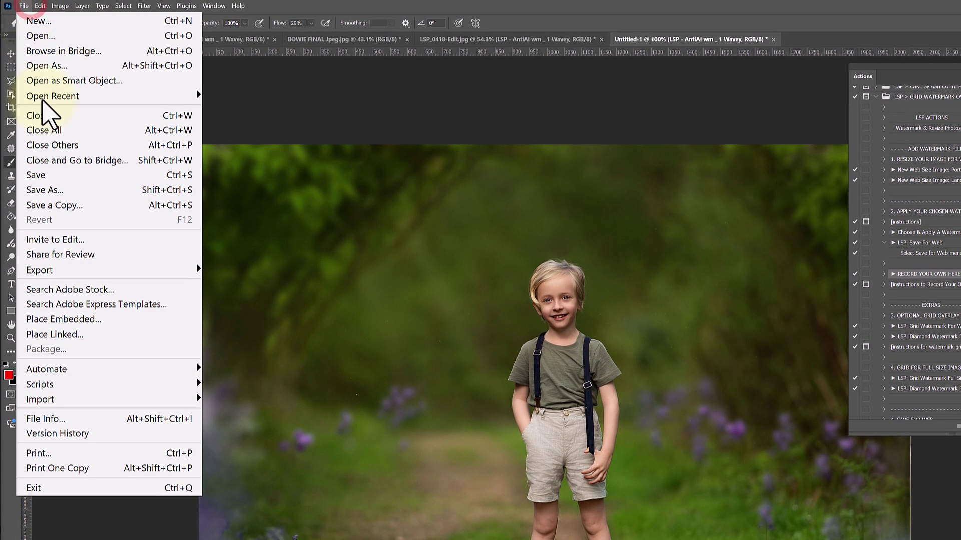
click(98, 370)
click(210, 371)
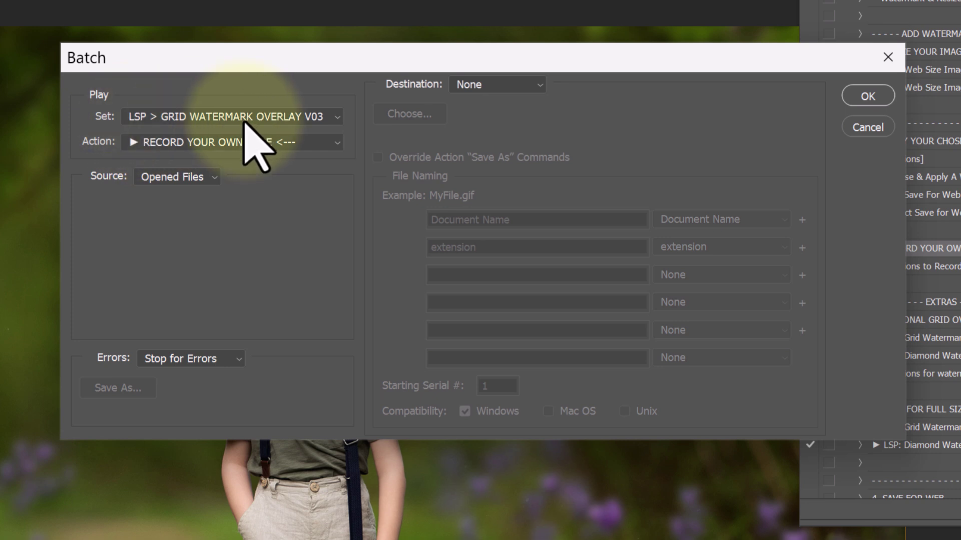
click(220, 143)
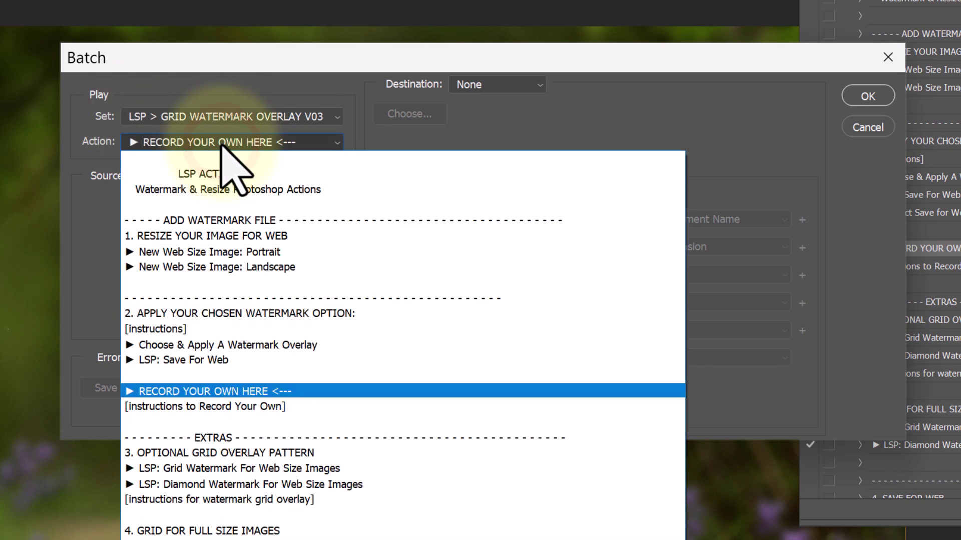
click(202, 391)
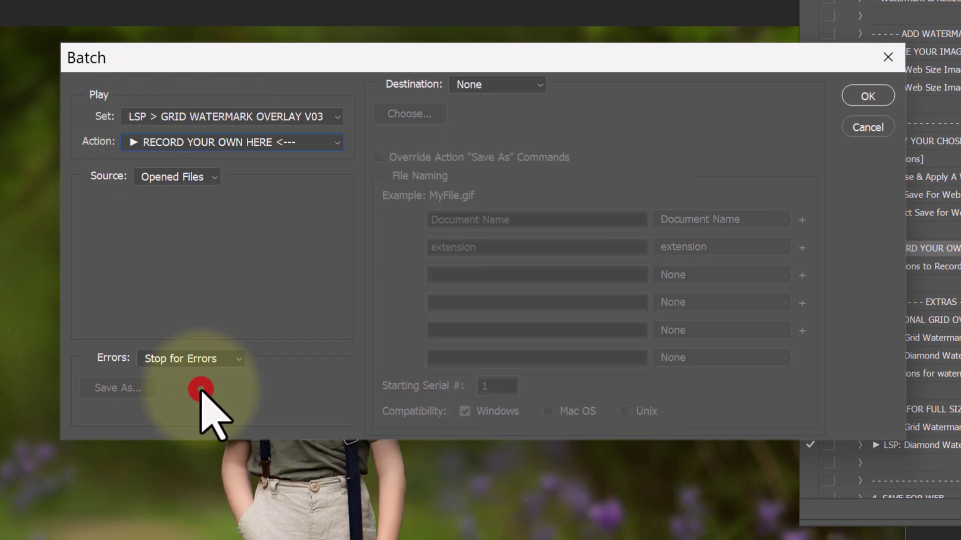
click(170, 178)
click(355, 257)
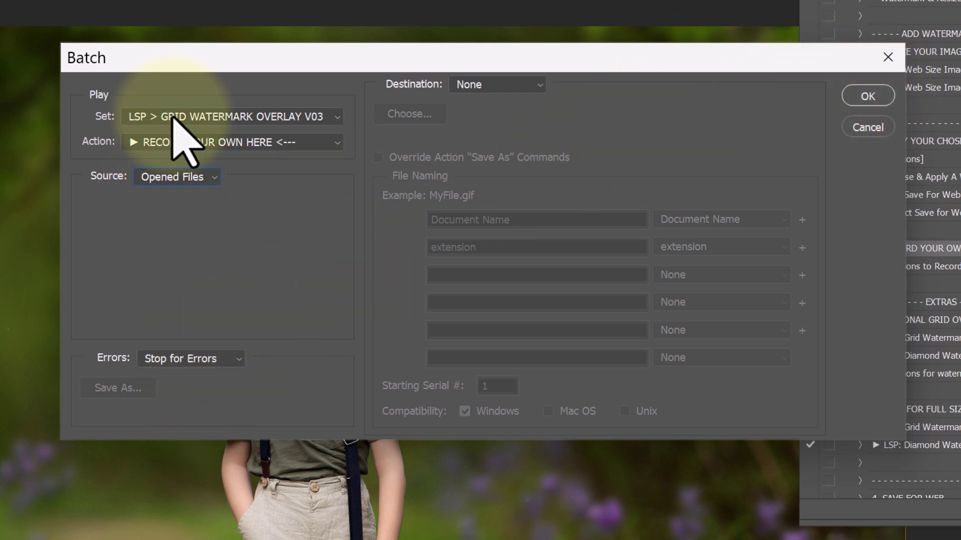
click(867, 127)
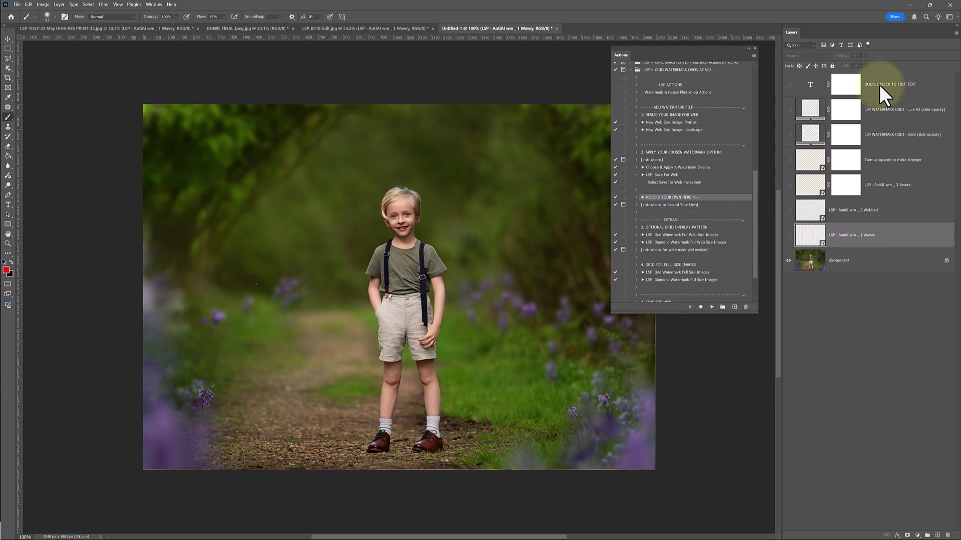
- Delete all the selected watermark layers above the Background in the boy photo
shift+click(883, 90)
drag(888, 236, 947, 536)
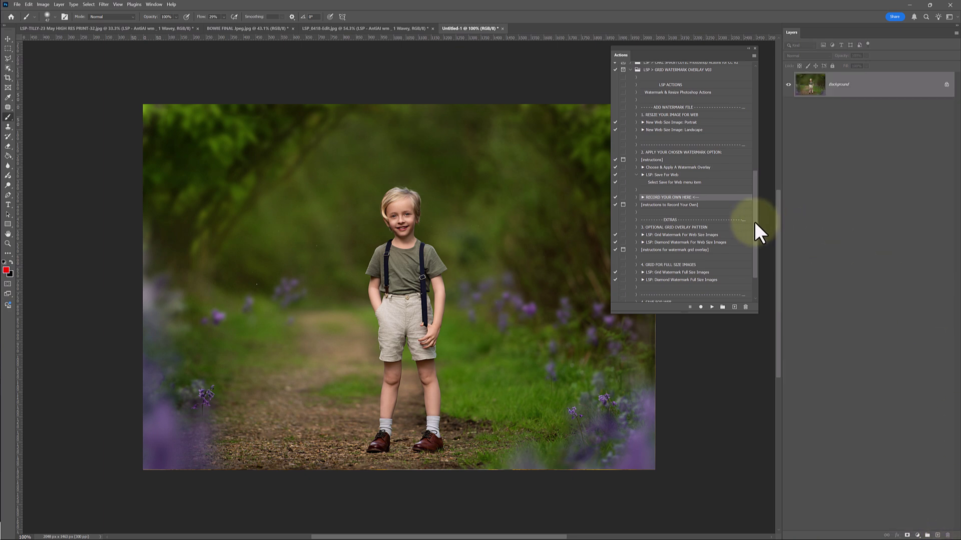
drag(754, 224, 757, 249)
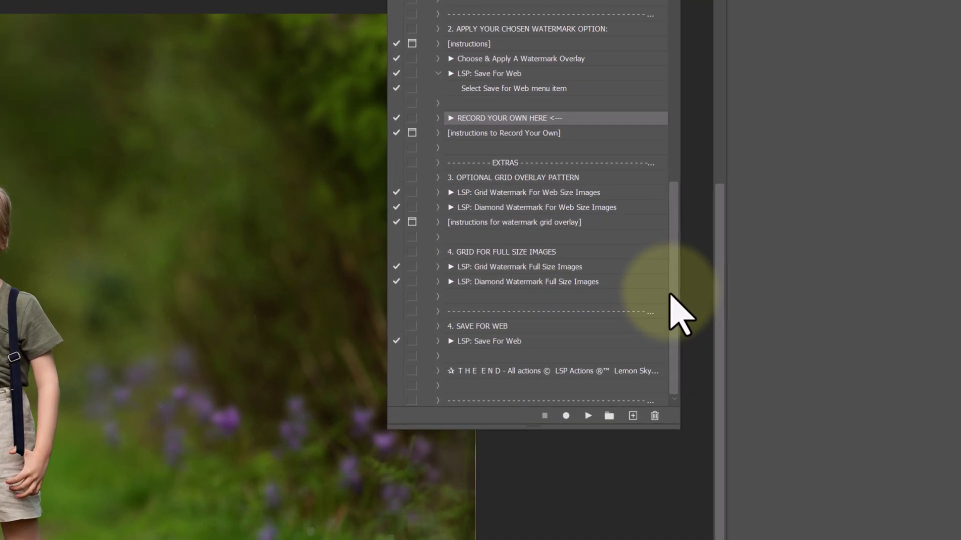
drag(664, 299, 670, 250)
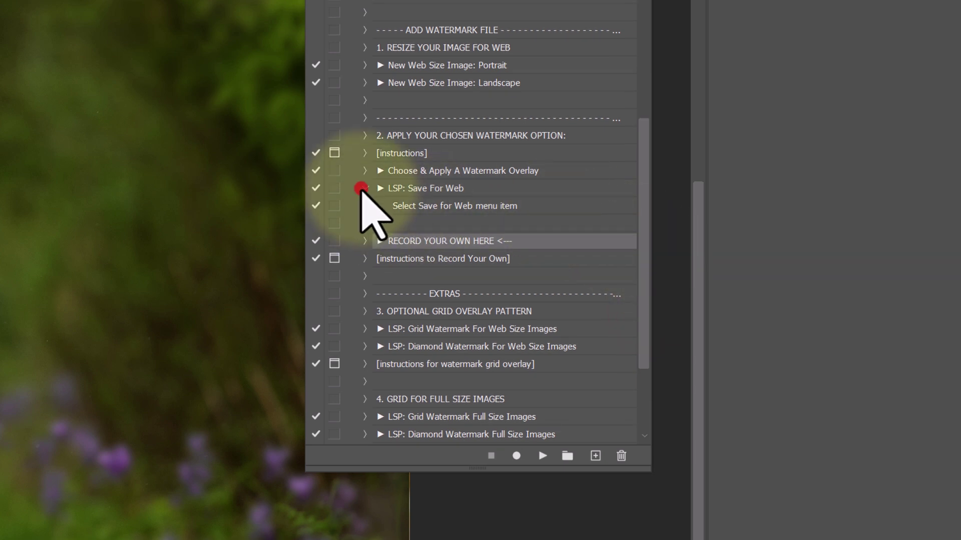
- Collapse LSP: Save For Web and select the 1. RESIZE YOUR IMAGE FOR WEB action entry
click(424, 189)
click(408, 47)
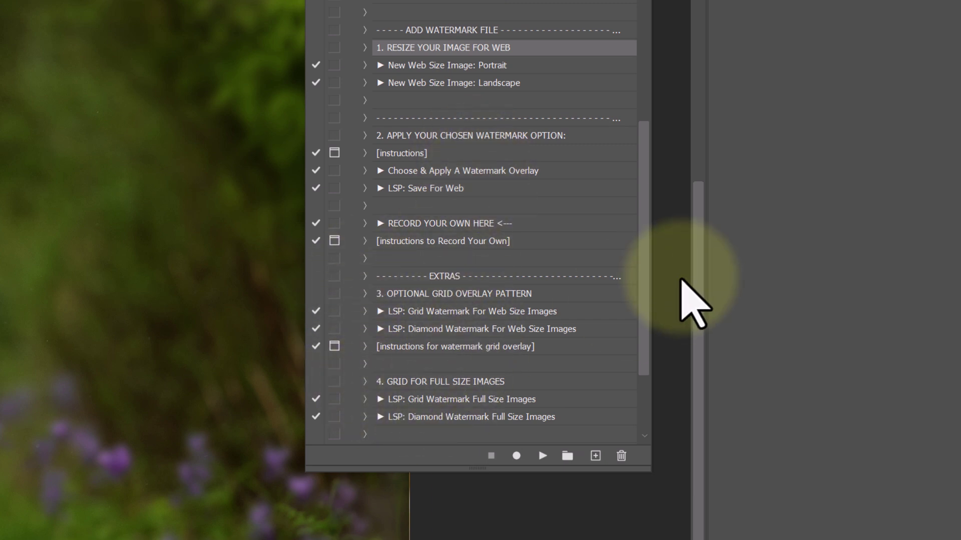
drag(644, 267, 645, 298)
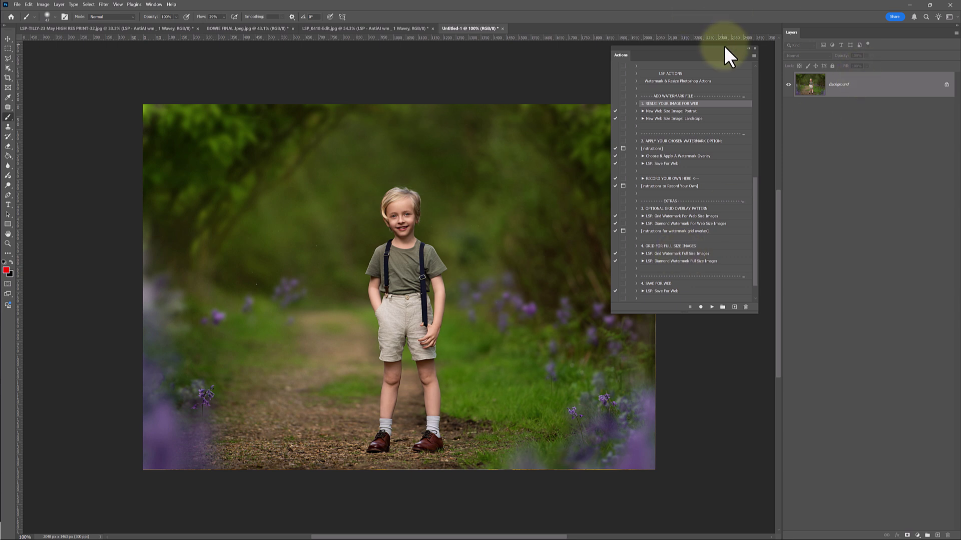
- Switch the Actions panel back to Button Mode and narrow it to a single column
click(754, 55)
click(766, 58)
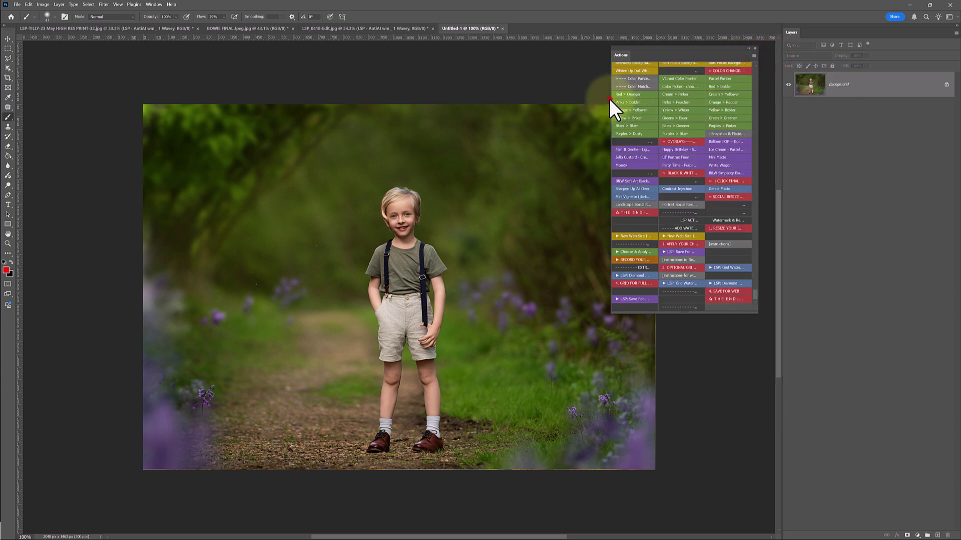
drag(610, 97, 671, 101)
drag(755, 148, 723, 318)
drag(682, 58, 689, 53)
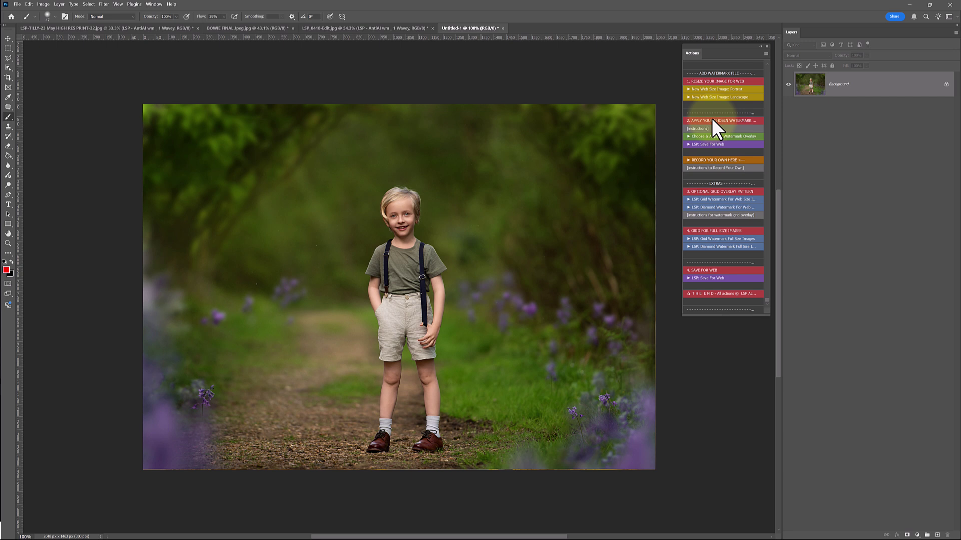
- Switch to the newborn photo and hide its Wavey watermark layer
click(259, 28)
click(125, 28)
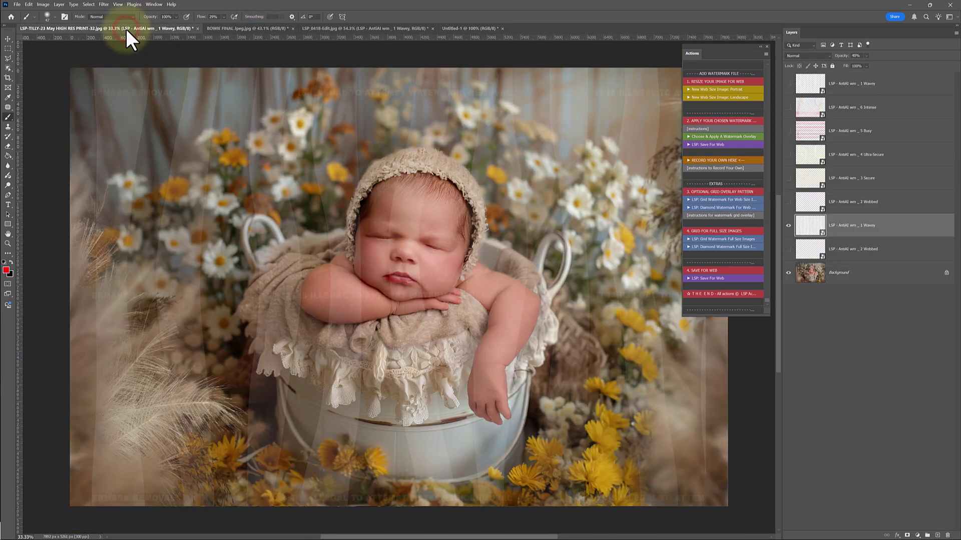
click(788, 226)
- Preview the 5 Busy, 6 Intense and top Wavey overlays, then select the Background layer
click(788, 132)
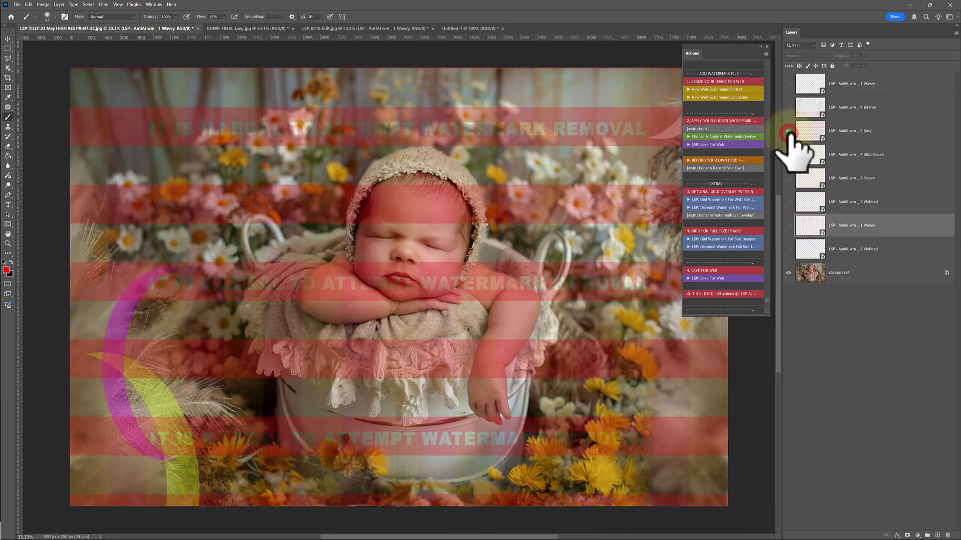
click(789, 131)
click(789, 120)
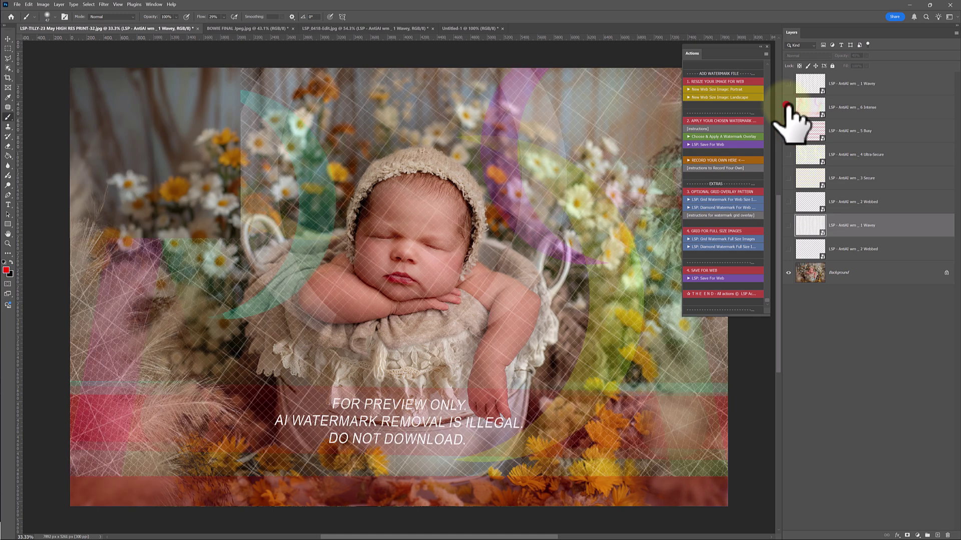
click(789, 120)
click(789, 85)
click(789, 85)
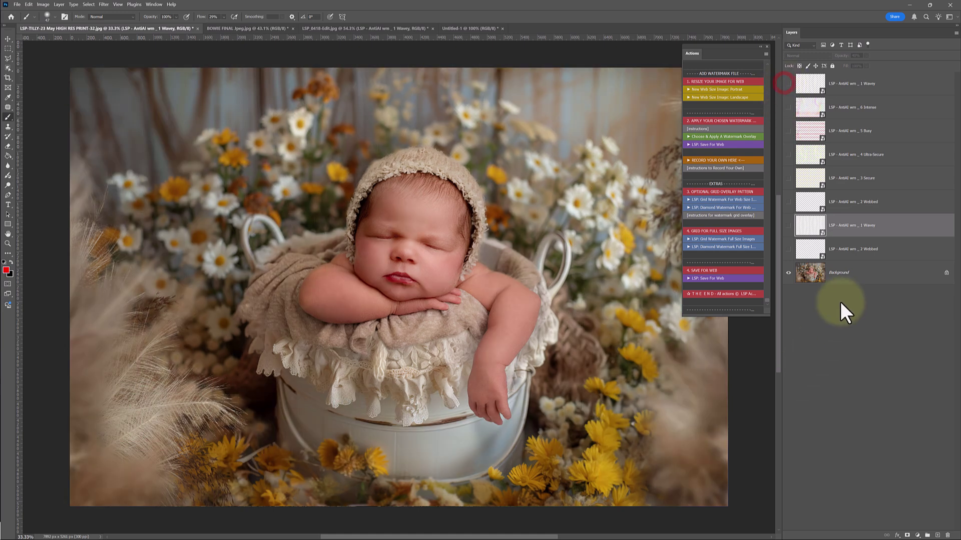
click(868, 271)
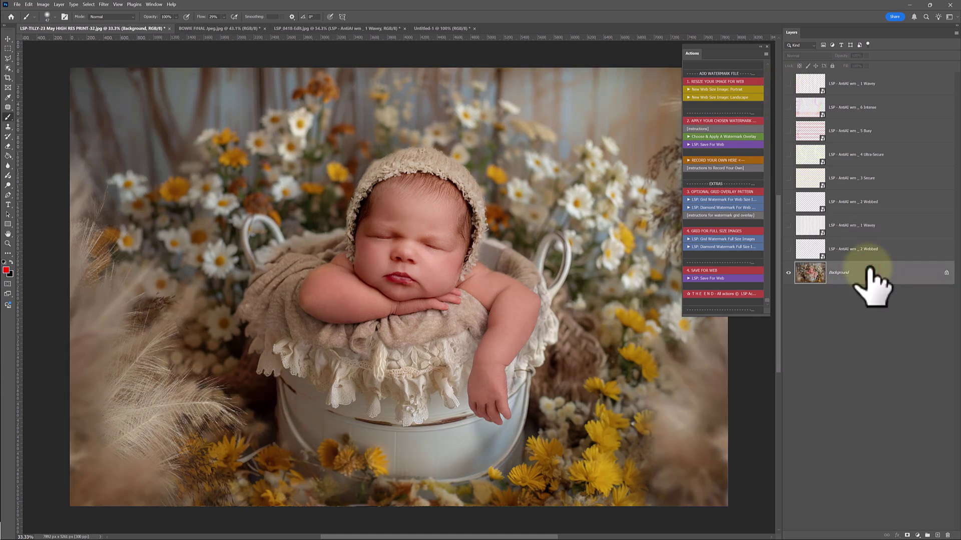